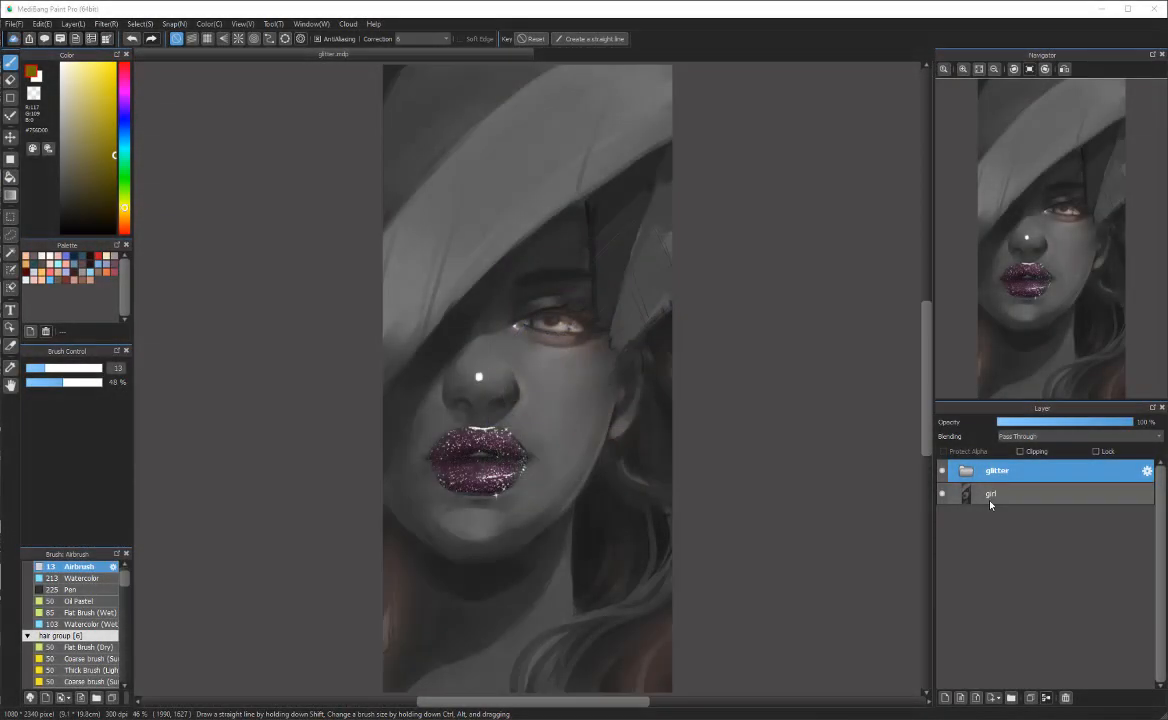
Step: Compare the portrait with the glitter folder shown and hidden
{"action": "left_click", "coordinate": [942, 472]}
{"action": "left_click", "coordinate": [942, 472]}
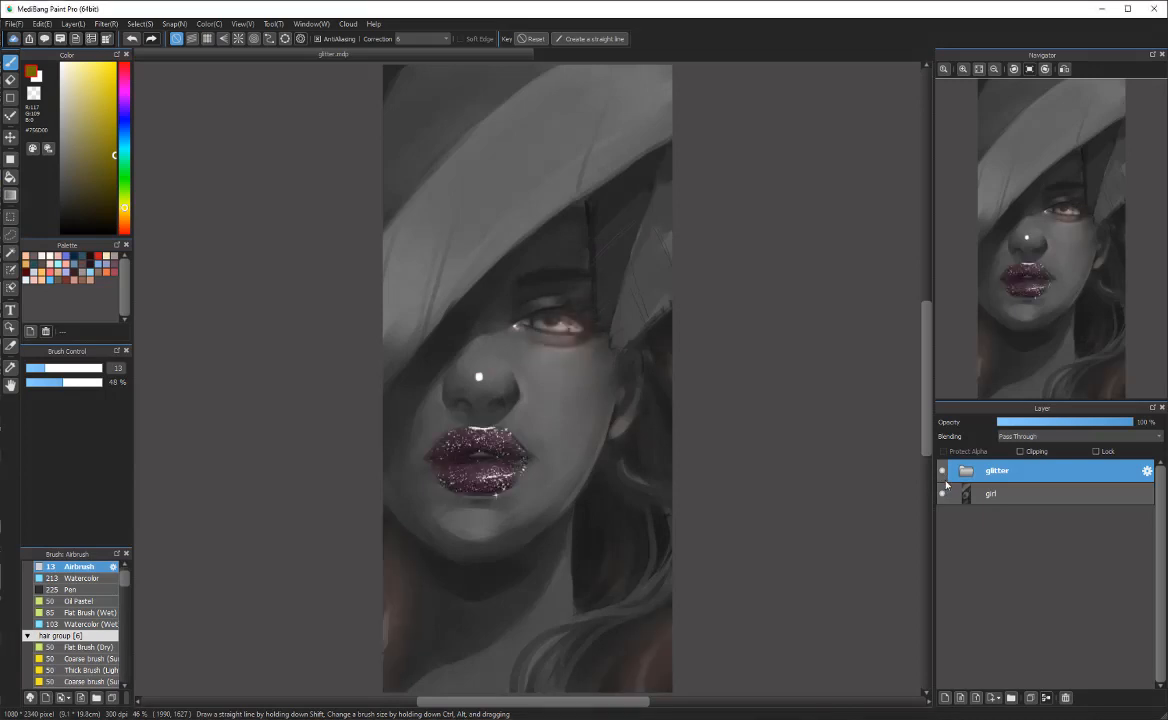
{"action": "left_click", "coordinate": [942, 472]}
{"action": "left_click", "coordinate": [1008, 498]}
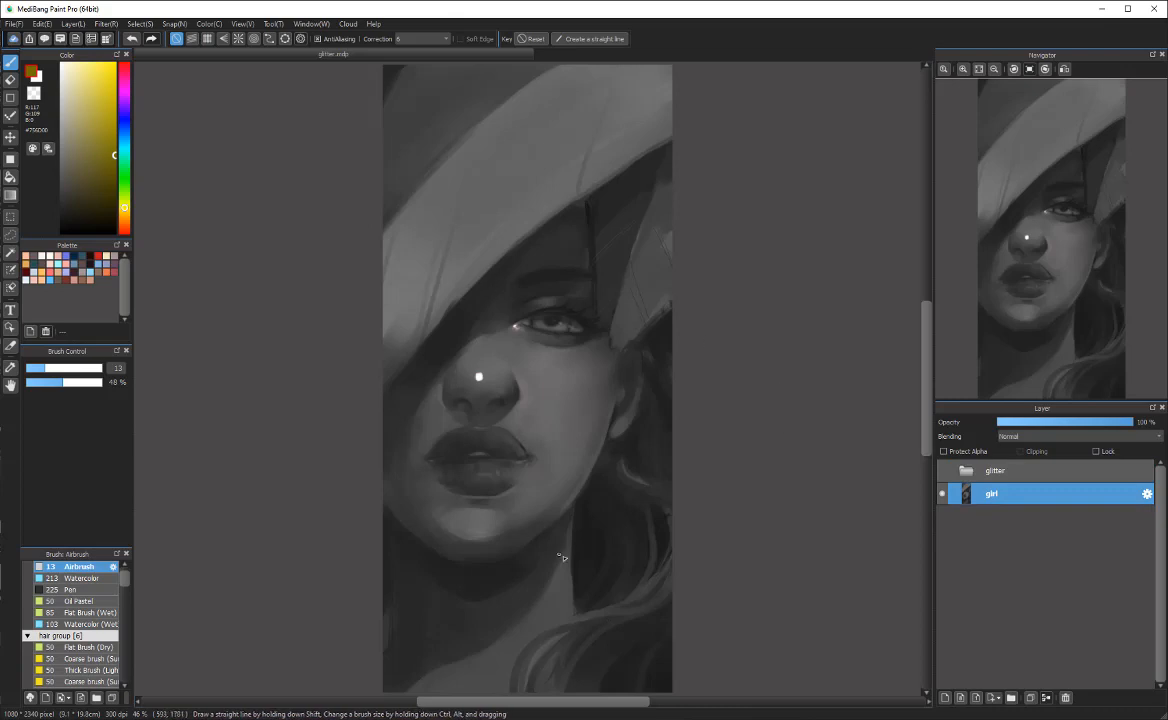
{"action": "left_click", "coordinate": [942, 472]}
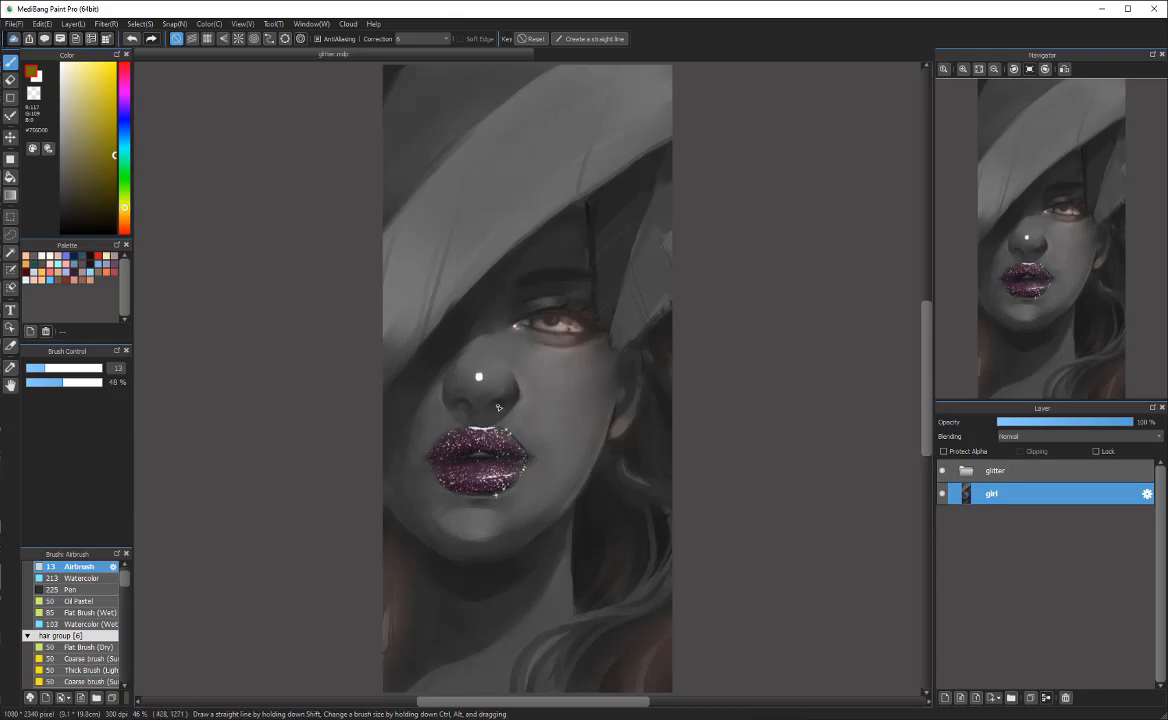
{"action": "left_click", "coordinate": [968, 476]}
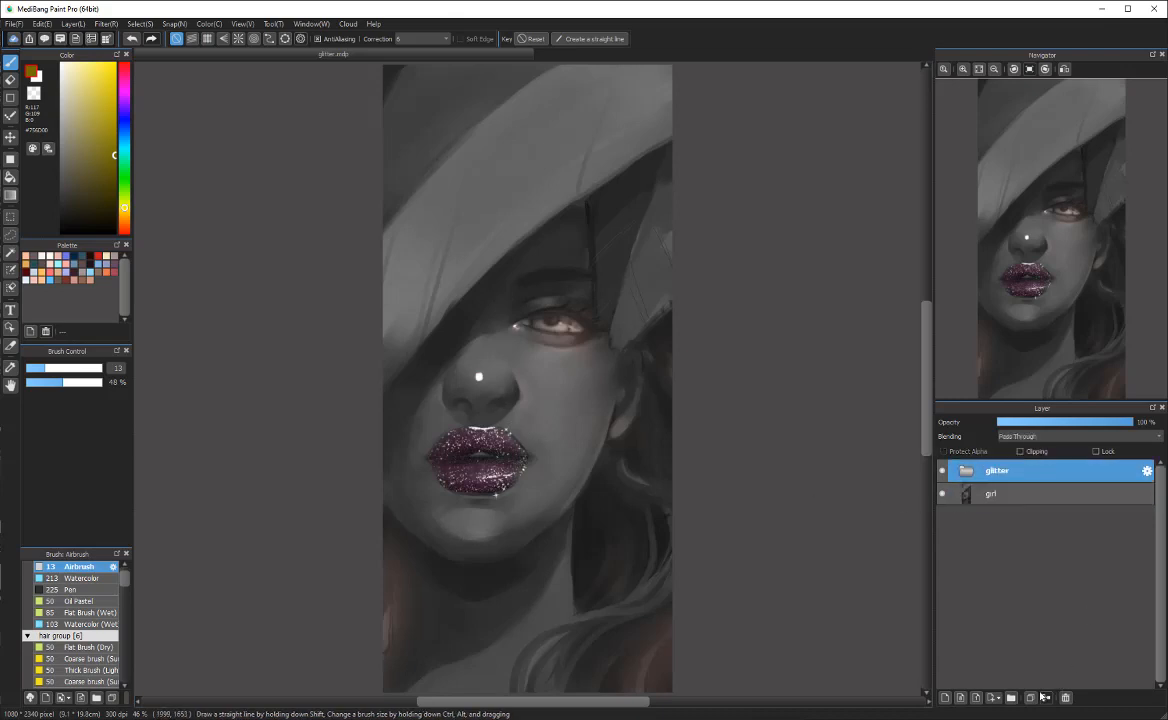
Step: Hide the glitter folder and add a new layer between it and the girl layer
{"action": "left_click", "coordinate": [942, 472]}
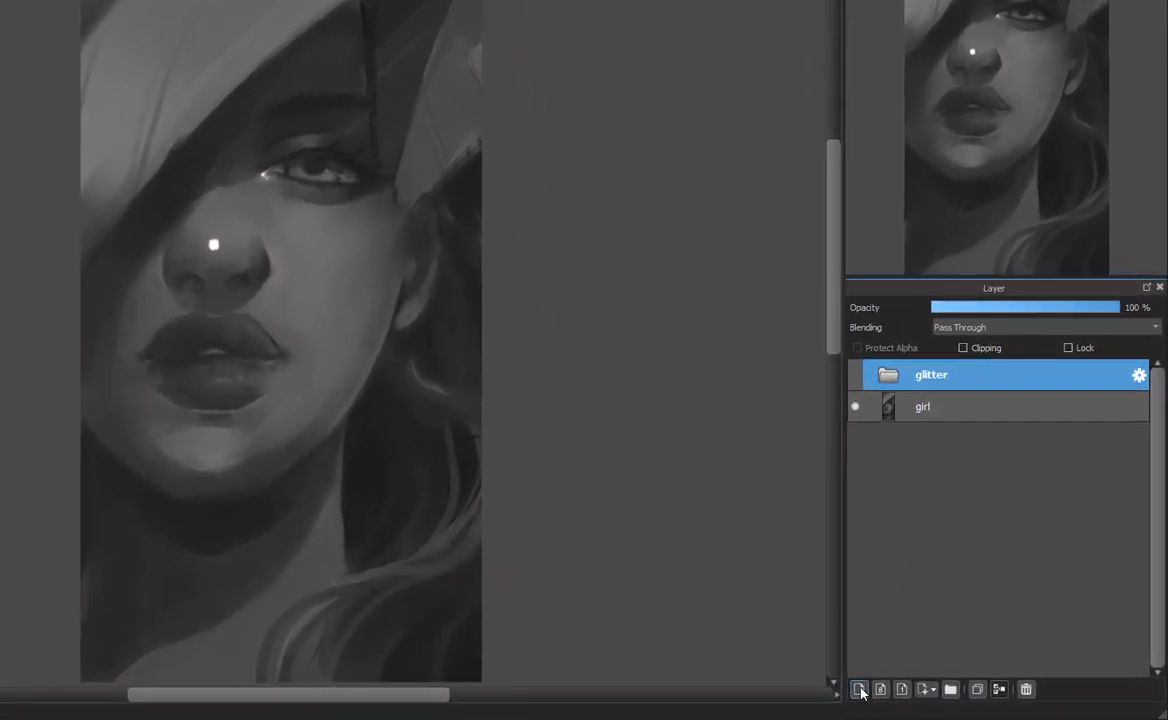
{"action": "left_click", "coordinate": [859, 689]}
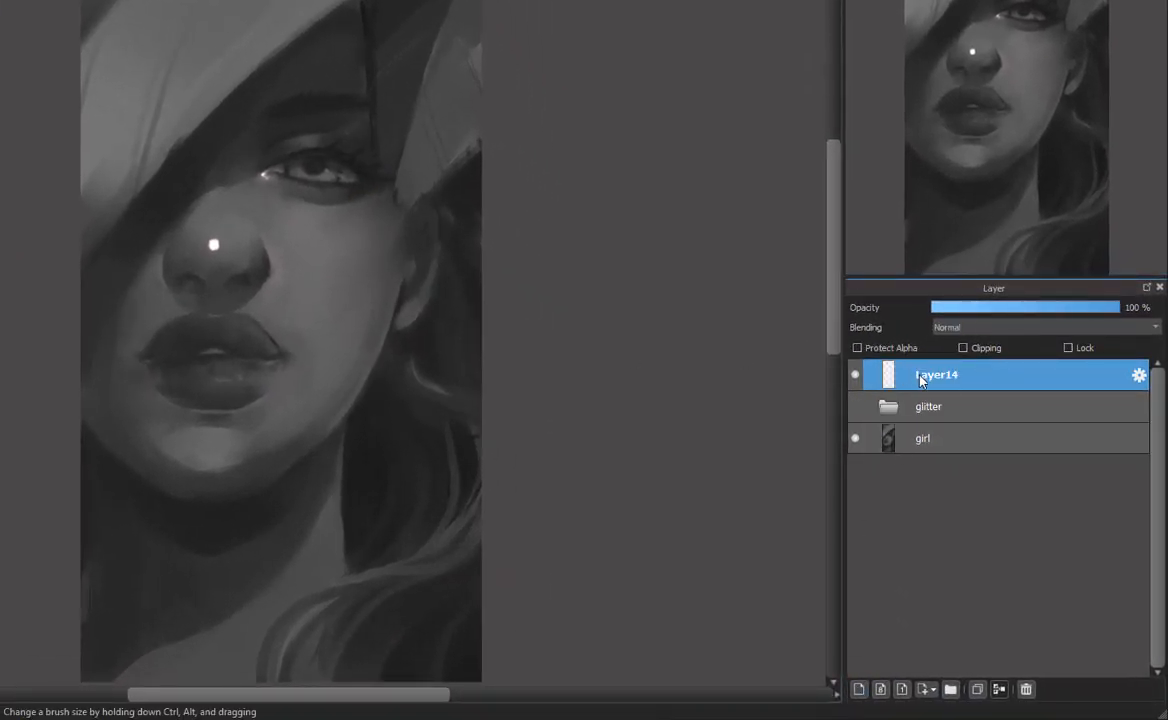
{"action": "left_click_drag", "start_coordinate": [878, 378], "coordinate": [924, 431]}
Step: Paint a selection over both lips with the Select Pen, using the Pen brush at size 131
{"action": "scroll", "coordinate": [192, 380], "scroll_direction": "down", "scroll_amount": 1}
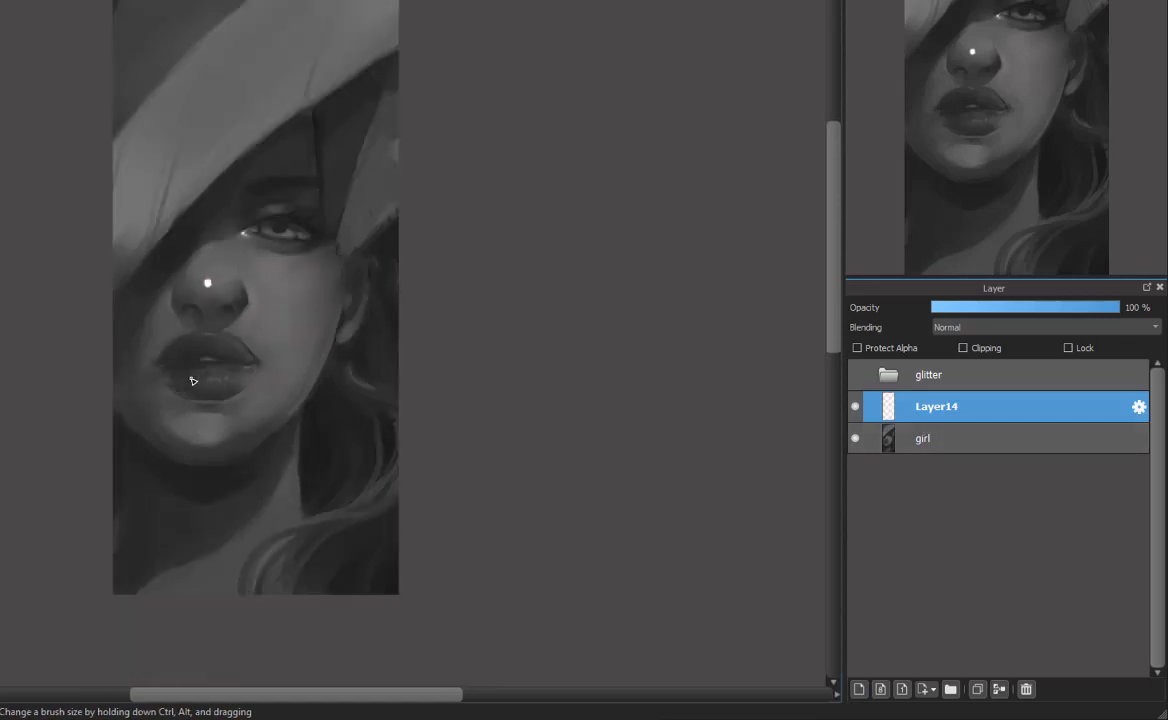
{"action": "scroll", "coordinate": [190, 380], "scroll_direction": "up", "scroll_amount": 2}
{"action": "scroll", "coordinate": [188, 378], "scroll_direction": "up", "scroll_amount": 2}
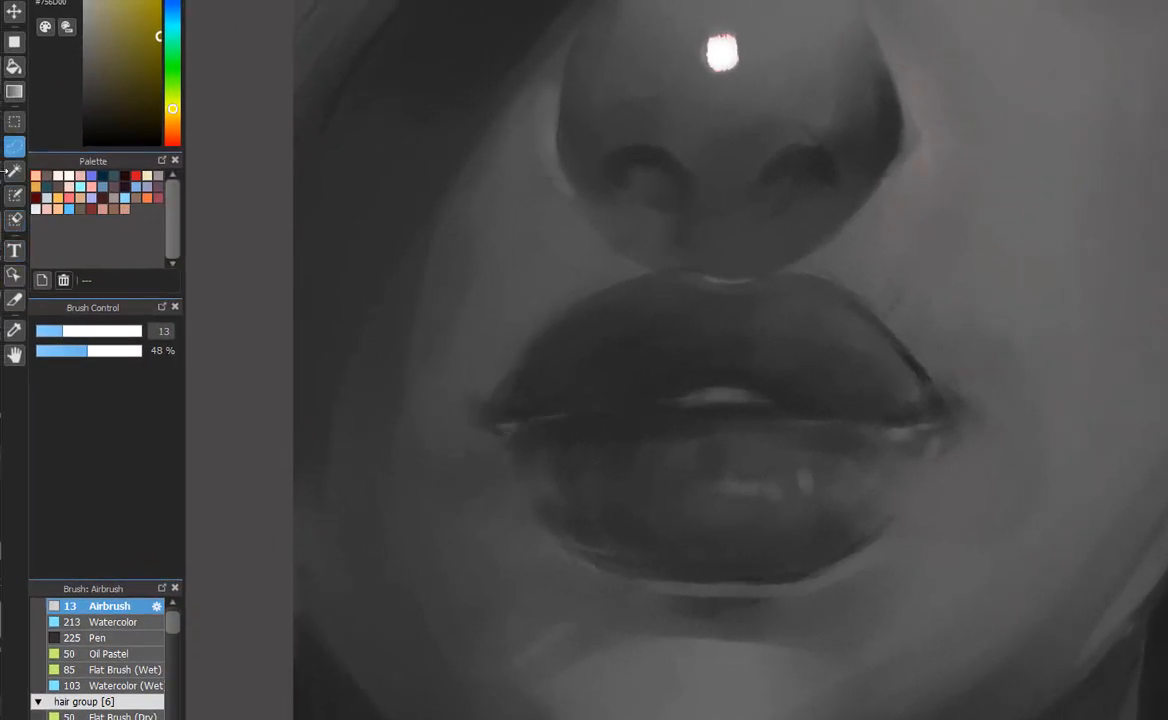
{"action": "left_click", "coordinate": [15, 195]}
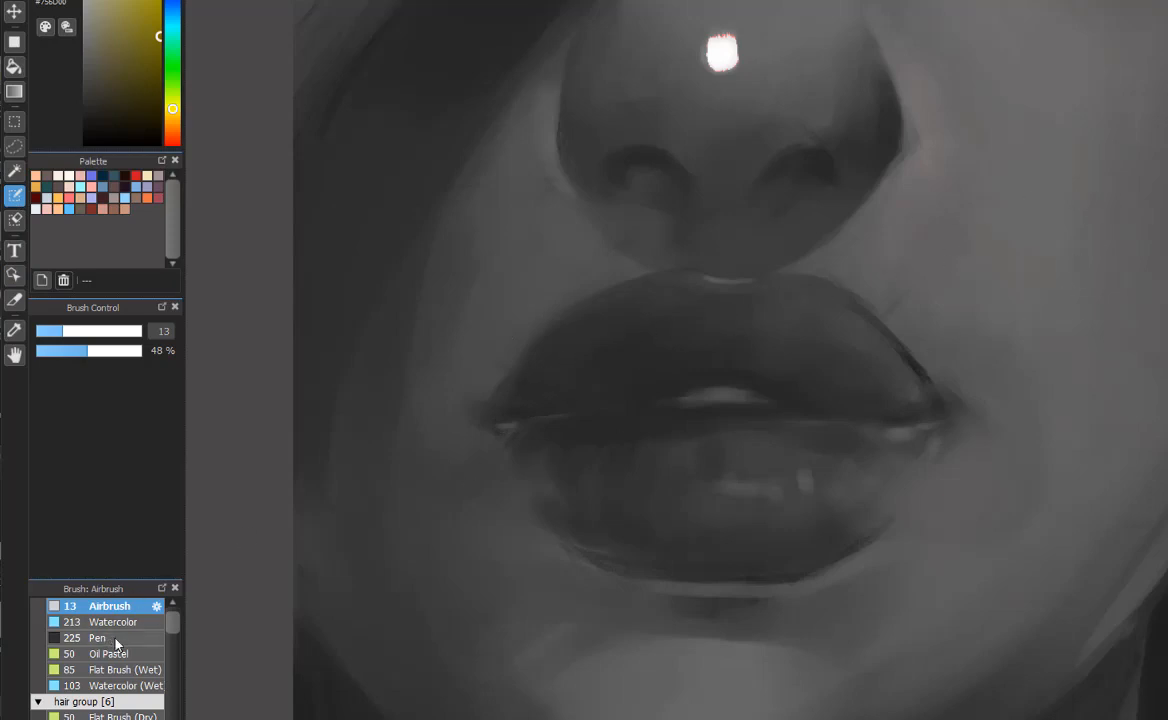
{"action": "scroll", "coordinate": [175, 630], "scroll_direction": "down", "scroll_amount": 3}
{"action": "scroll", "coordinate": [177, 632], "scroll_direction": "up", "scroll_amount": 2}
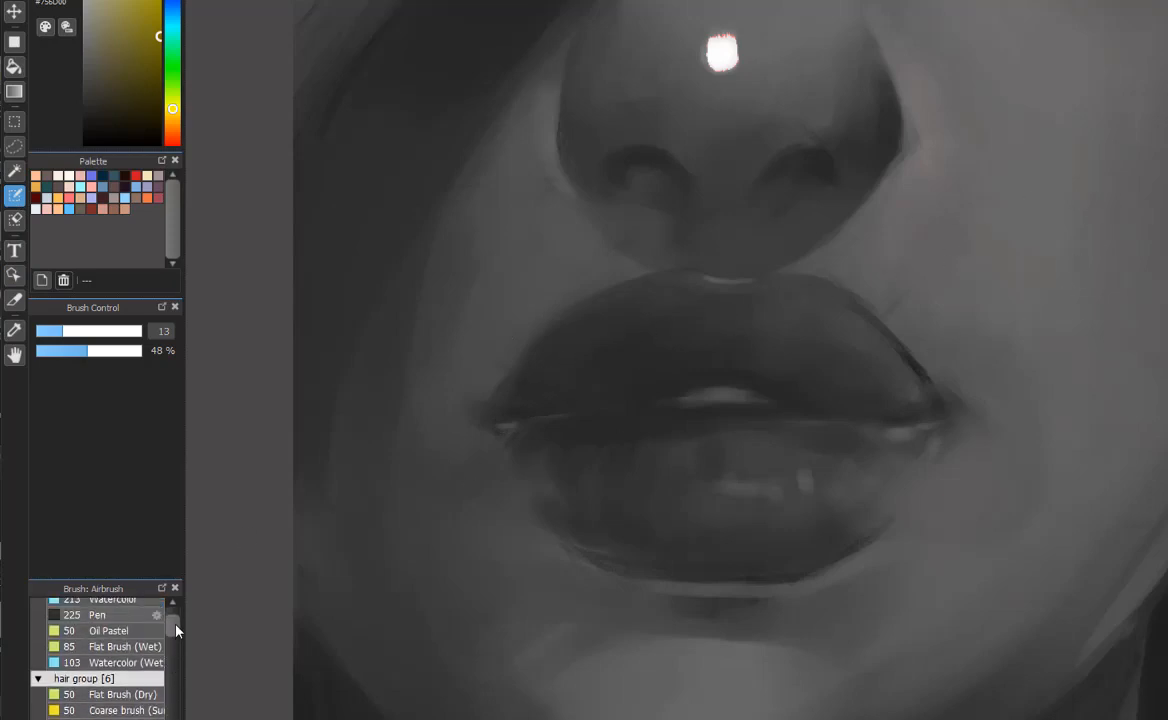
{"action": "scroll", "coordinate": [172, 625], "scroll_direction": "up", "scroll_amount": 2}
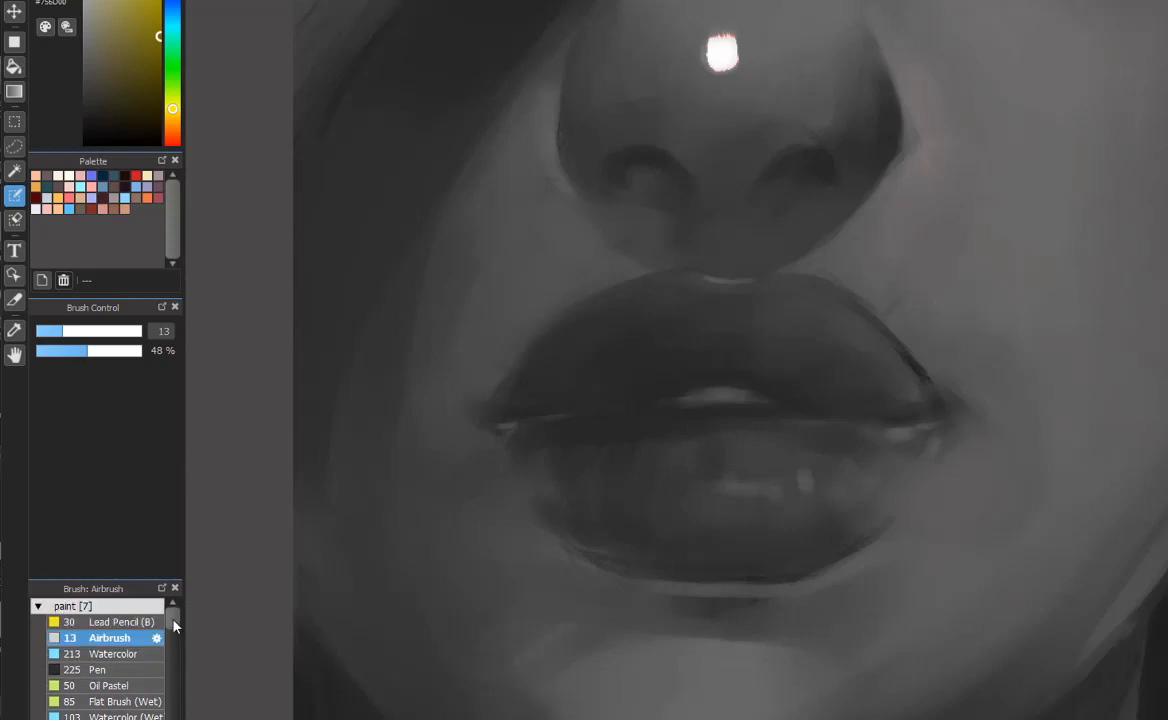
{"action": "scroll", "coordinate": [112, 671], "scroll_direction": "down", "scroll_amount": 1}
{"action": "left_click", "coordinate": [110, 658]}
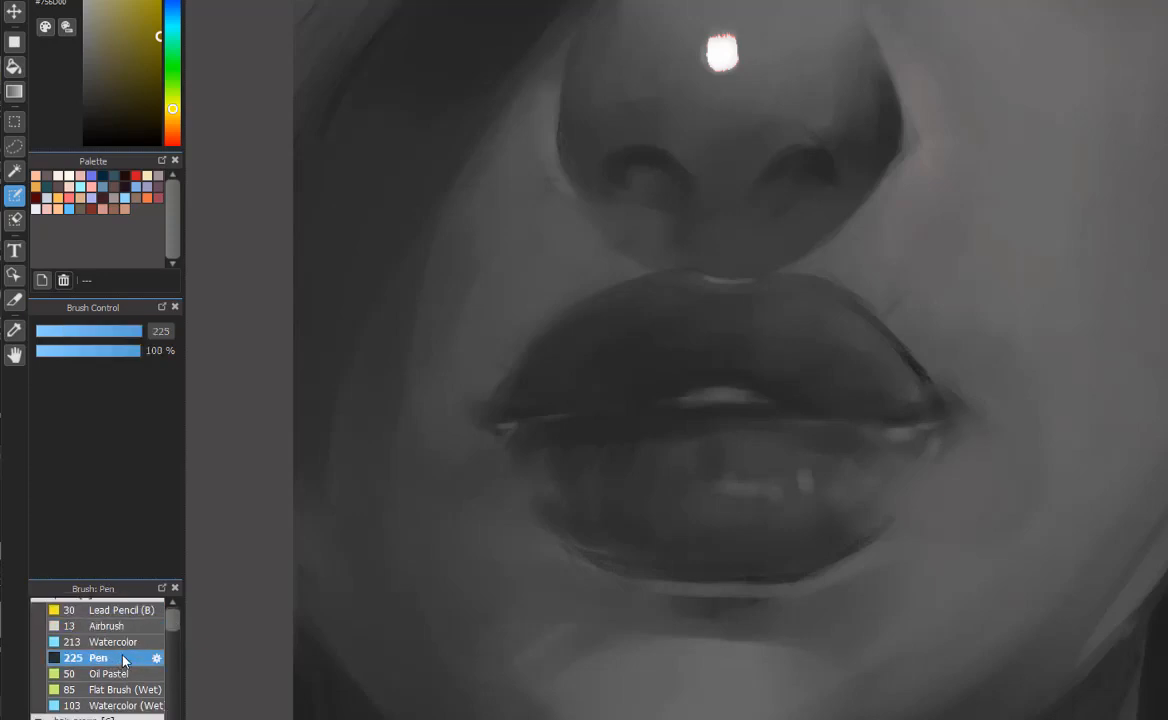
{"action": "left_click", "coordinate": [597, 427], "text": "alt"}
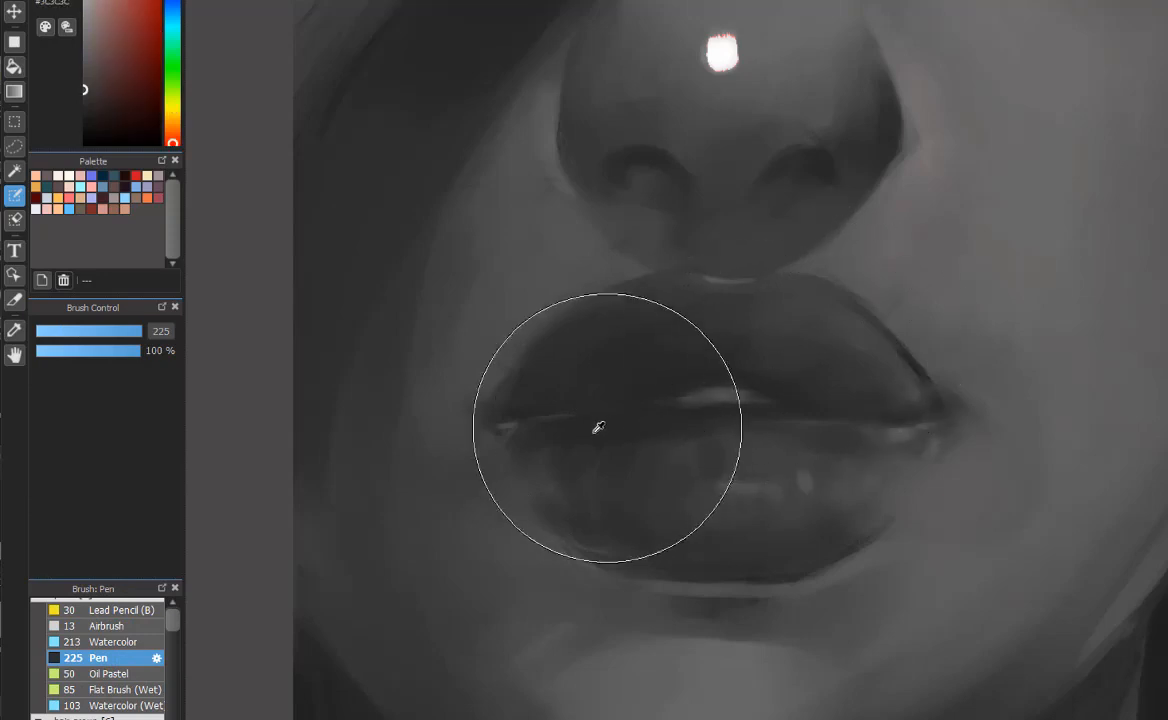
{"action": "mouse_move", "coordinate": [838, 339]}
{"action": "left_mouse_down"}
{"action": "mouse_move", "coordinate": [420, 535]}
{"action": "mouse_move", "coordinate": [640, 437]}
{"action": "left_mouse_up"}
{"action": "left_click", "coordinate": [136, 175]}
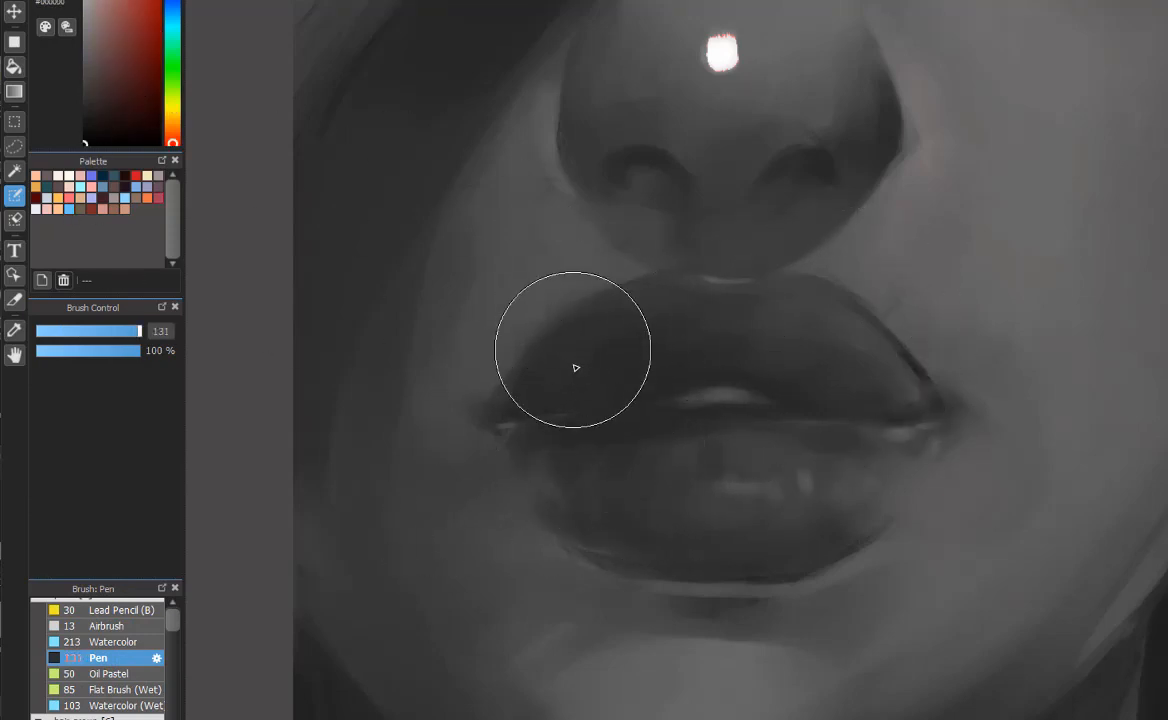
{"action": "mouse_move", "coordinate": [560, 412]}
{"action": "left_mouse_down"}
{"action": "mouse_move", "coordinate": [635, 351]}
{"action": "mouse_move", "coordinate": [679, 345]}
{"action": "mouse_move", "coordinate": [729, 359]}
{"action": "mouse_move", "coordinate": [787, 353]}
{"action": "mouse_move", "coordinate": [869, 420]}
{"action": "mouse_move", "coordinate": [846, 447]}
{"action": "mouse_move", "coordinate": [887, 431]}
{"action": "mouse_move", "coordinate": [788, 505]}
{"action": "mouse_move", "coordinate": [591, 491]}
{"action": "mouse_move", "coordinate": [733, 446]}
{"action": "left_mouse_up"}
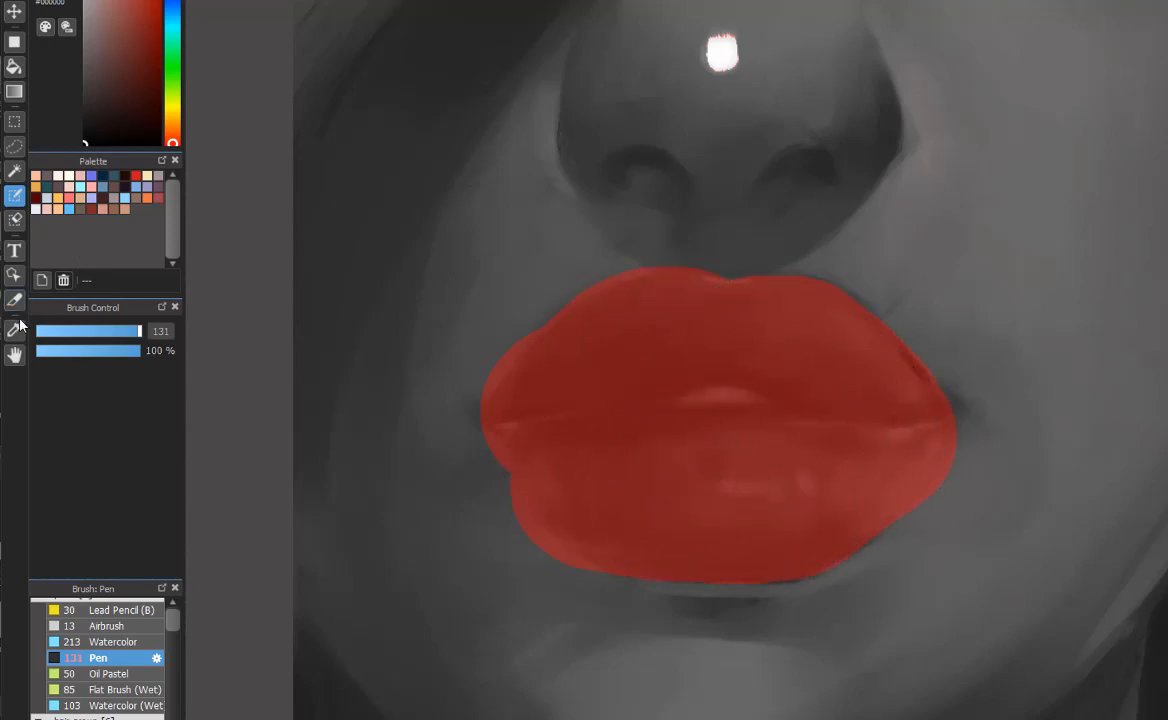
Step: Trim the selection to the lip contour and mouth opening with the Select Eraser, and refine its edges with the Select Pen at size 17
{"action": "left_click", "coordinate": [15, 223]}
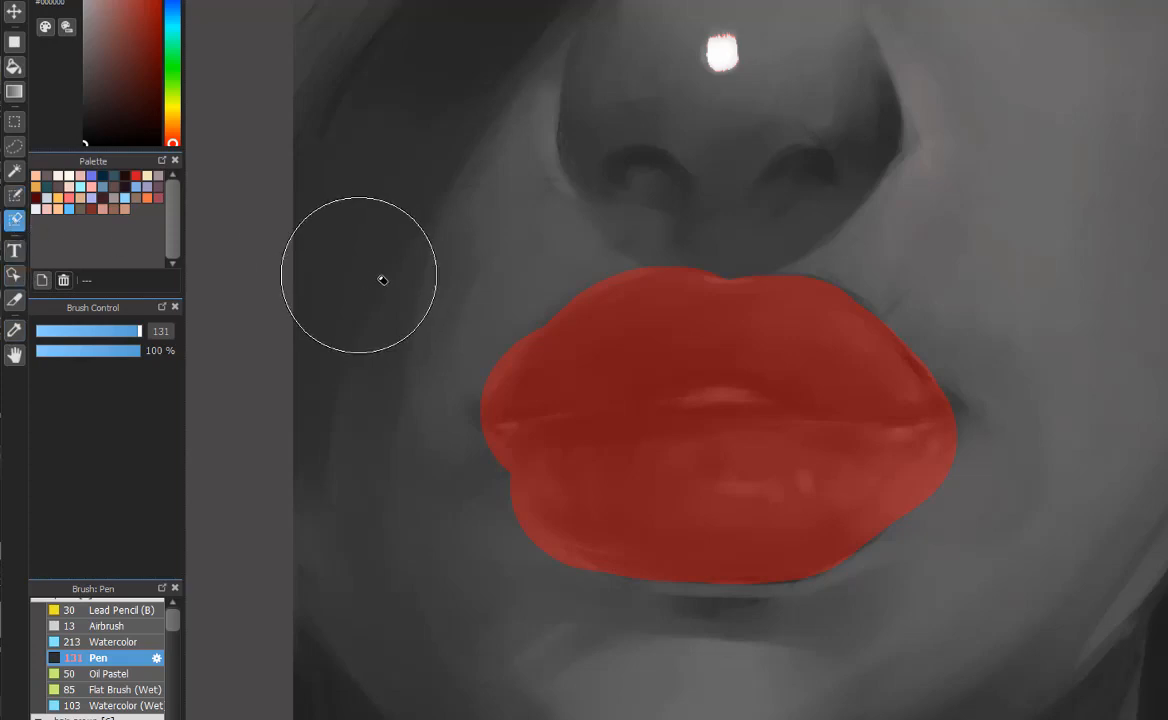
{"action": "left_click_drag", "start_coordinate": [790, 280], "coordinate": [493, 409]}
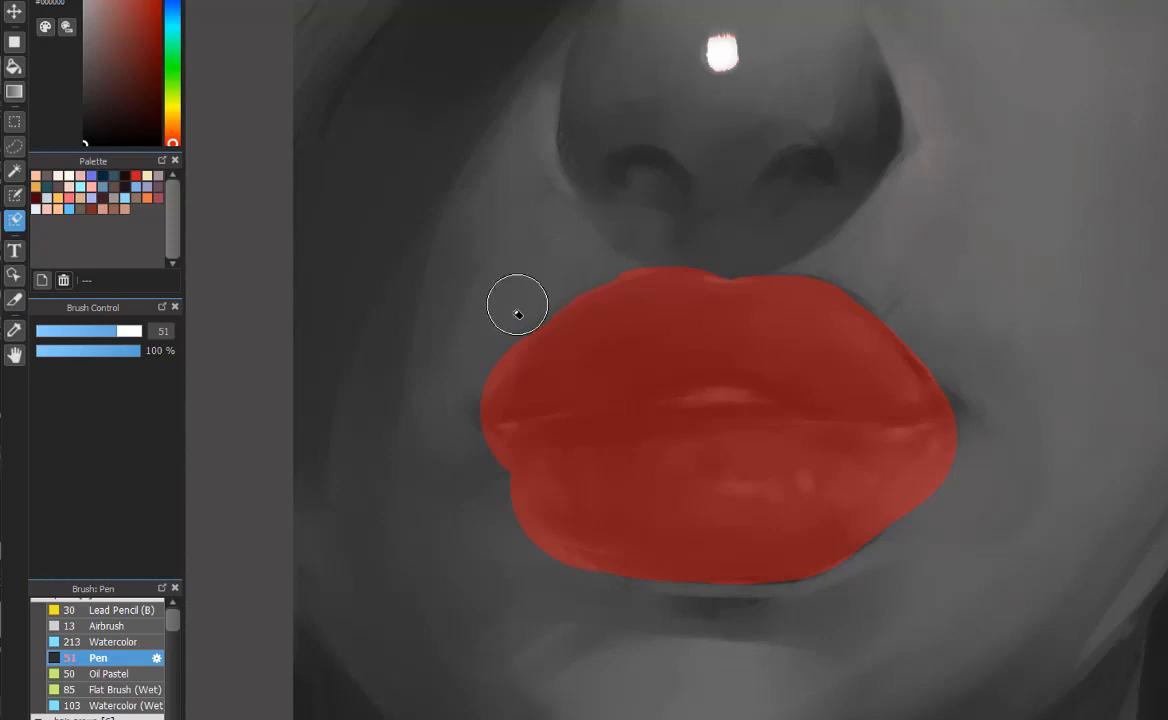
{"action": "mouse_move", "coordinate": [507, 340]}
{"action": "left_mouse_down"}
{"action": "mouse_move", "coordinate": [540, 295]}
{"action": "mouse_move", "coordinate": [597, 263]}
{"action": "mouse_move", "coordinate": [939, 329]}
{"action": "mouse_move", "coordinate": [984, 447]}
{"action": "mouse_move", "coordinate": [485, 481]}
{"action": "mouse_move", "coordinate": [487, 450]}
{"action": "left_mouse_up"}
{"action": "left_click_drag", "start_coordinate": [855, 496], "coordinate": [699, 402]}
{"action": "left_click_drag", "start_coordinate": [776, 401], "coordinate": [670, 401]}
{"action": "left_click_drag", "start_coordinate": [502, 361], "coordinate": [479, 409]}
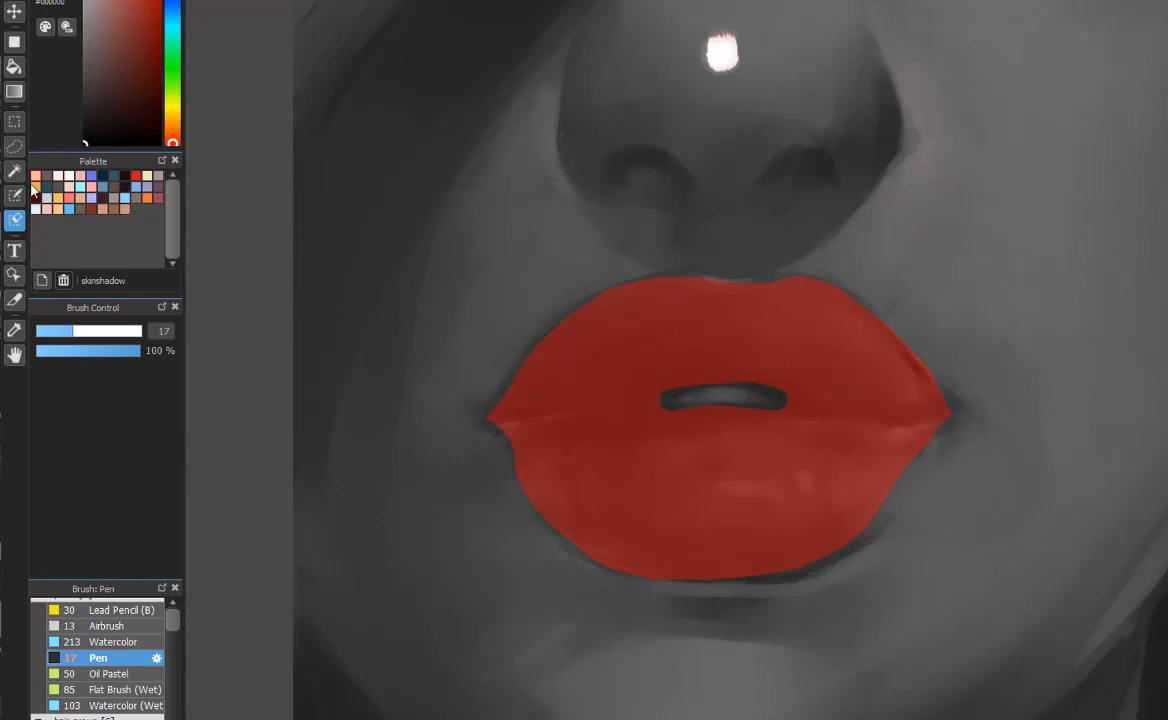
{"action": "left_click", "coordinate": [14, 196]}
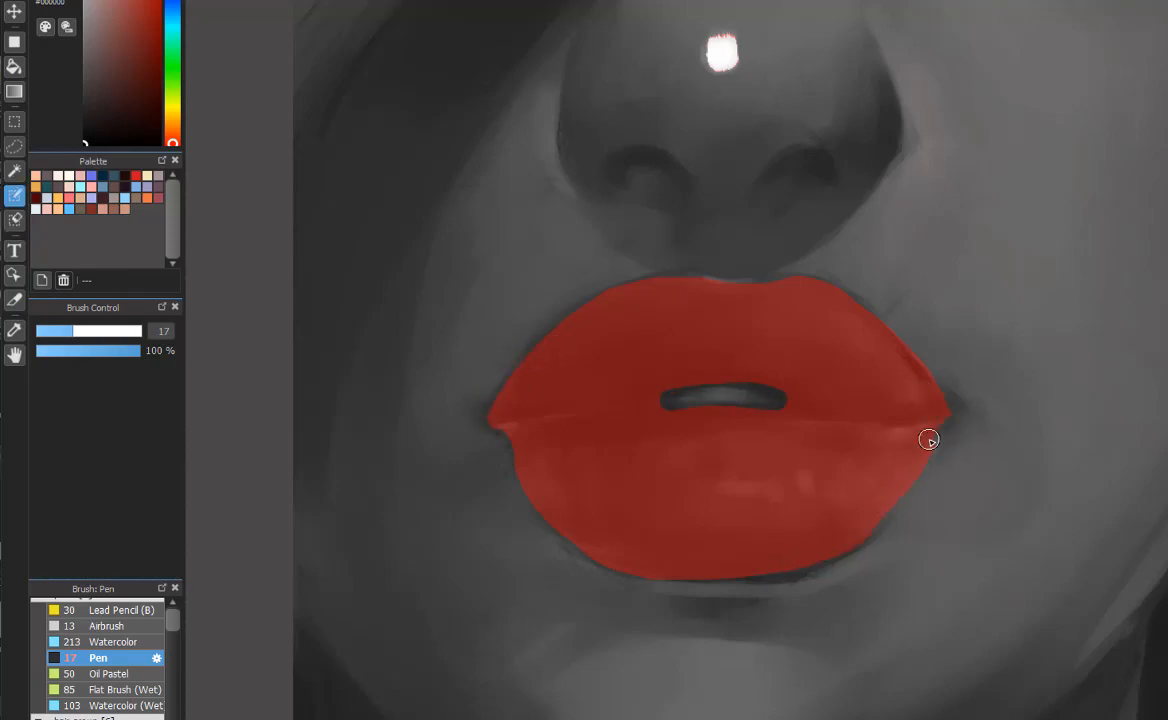
{"action": "left_click_drag", "start_coordinate": [702, 406], "coordinate": [758, 381]}
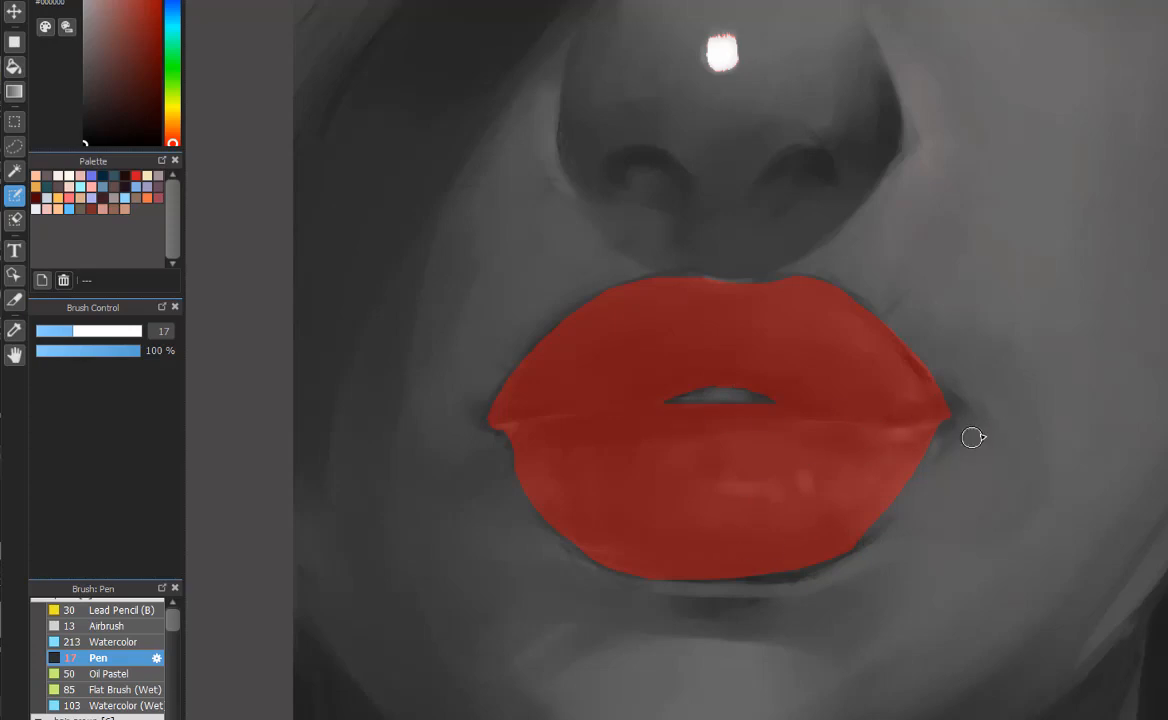
Step: Fill the selected lips with mid-grey #848484 using the rectangle fill and clear the selection
{"action": "left_click", "coordinate": [14, 42]}
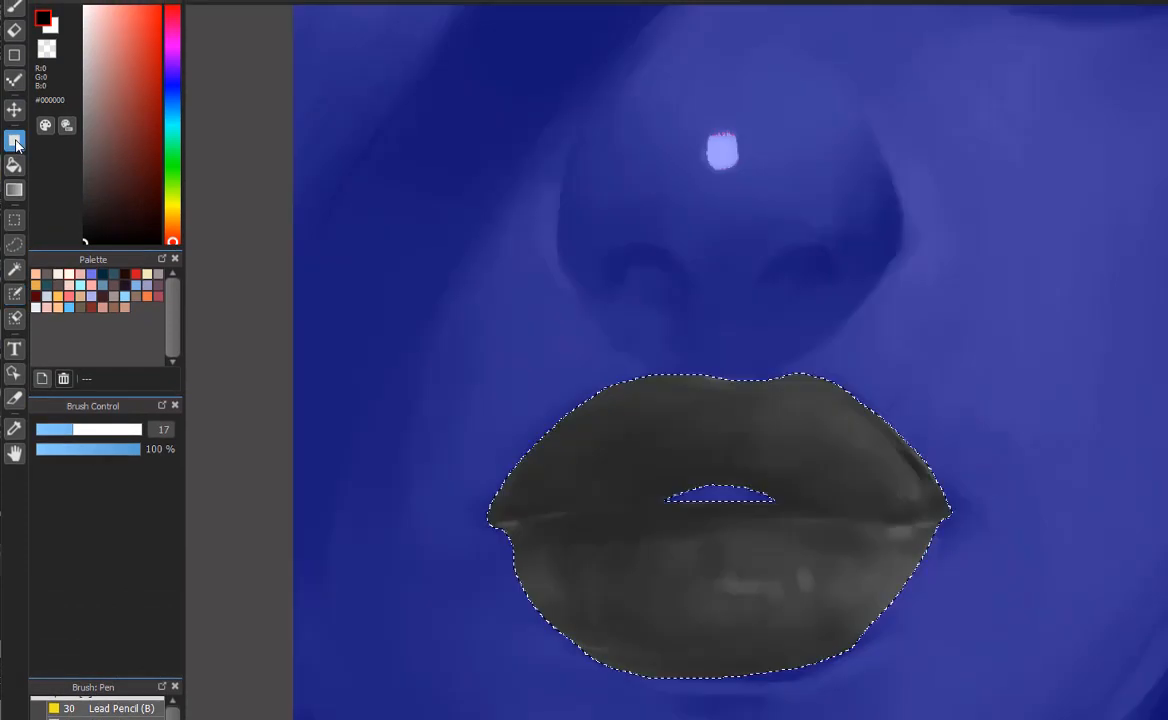
{"action": "left_click", "coordinate": [83, 118]}
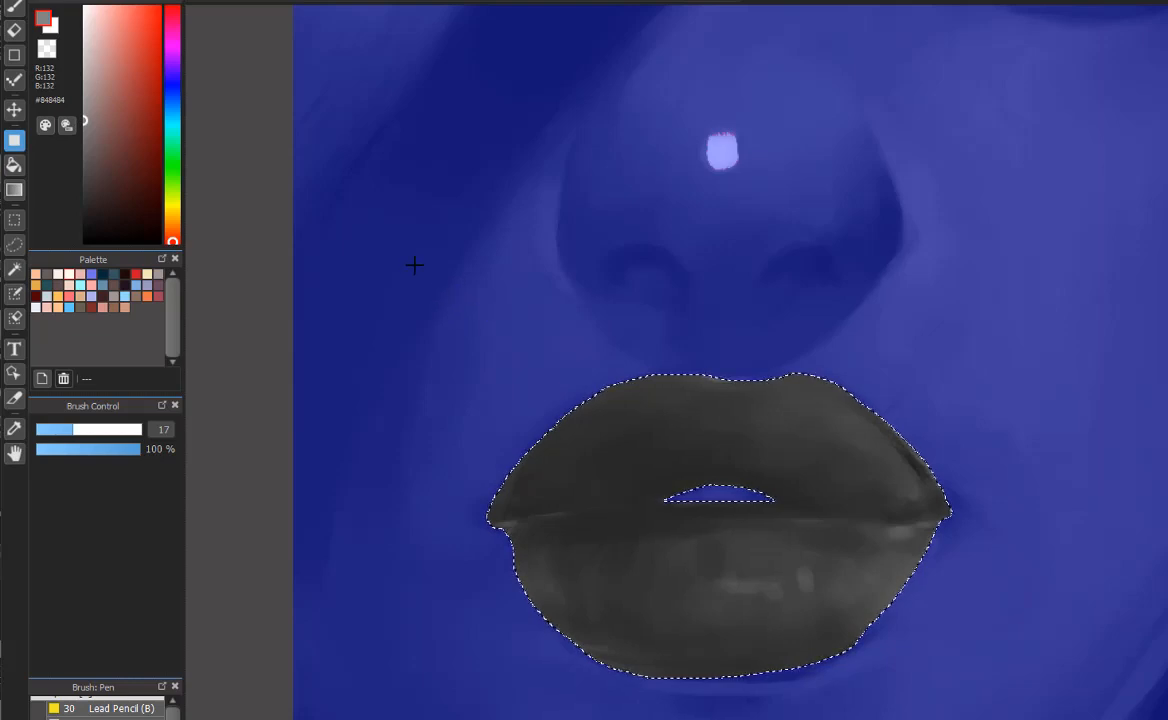
{"action": "left_click_drag", "start_coordinate": [413, 264], "coordinate": [1062, 658]}
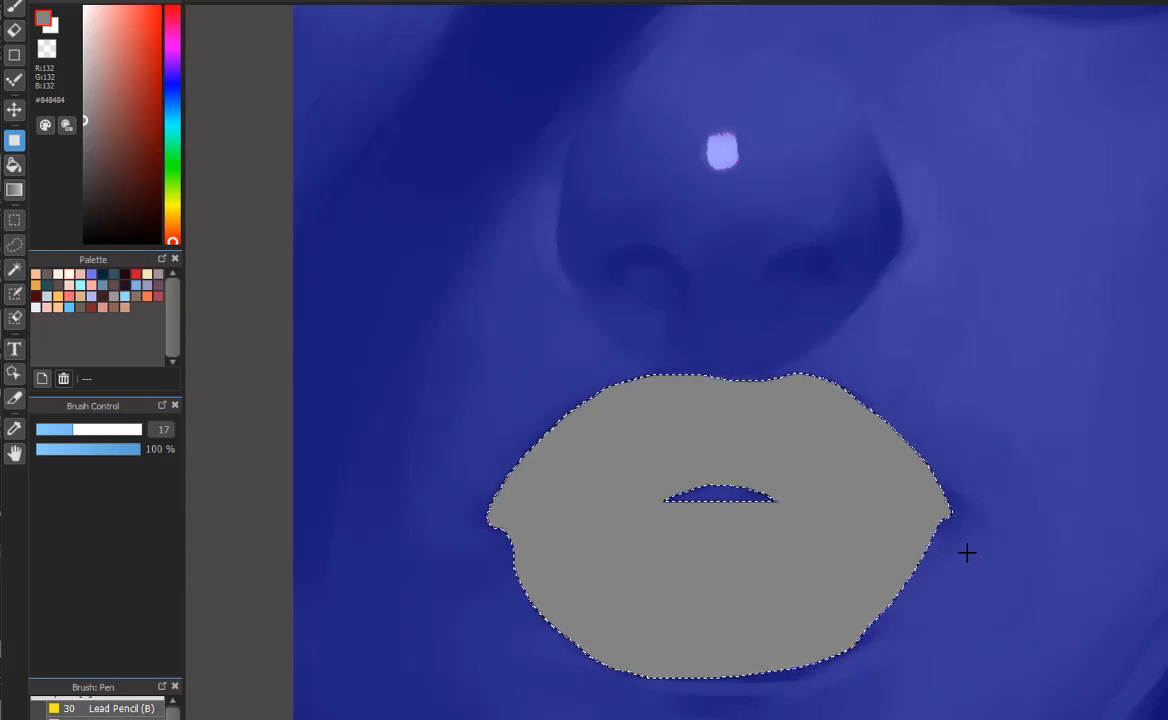
{"action": "key", "text": "ctrl+d"}
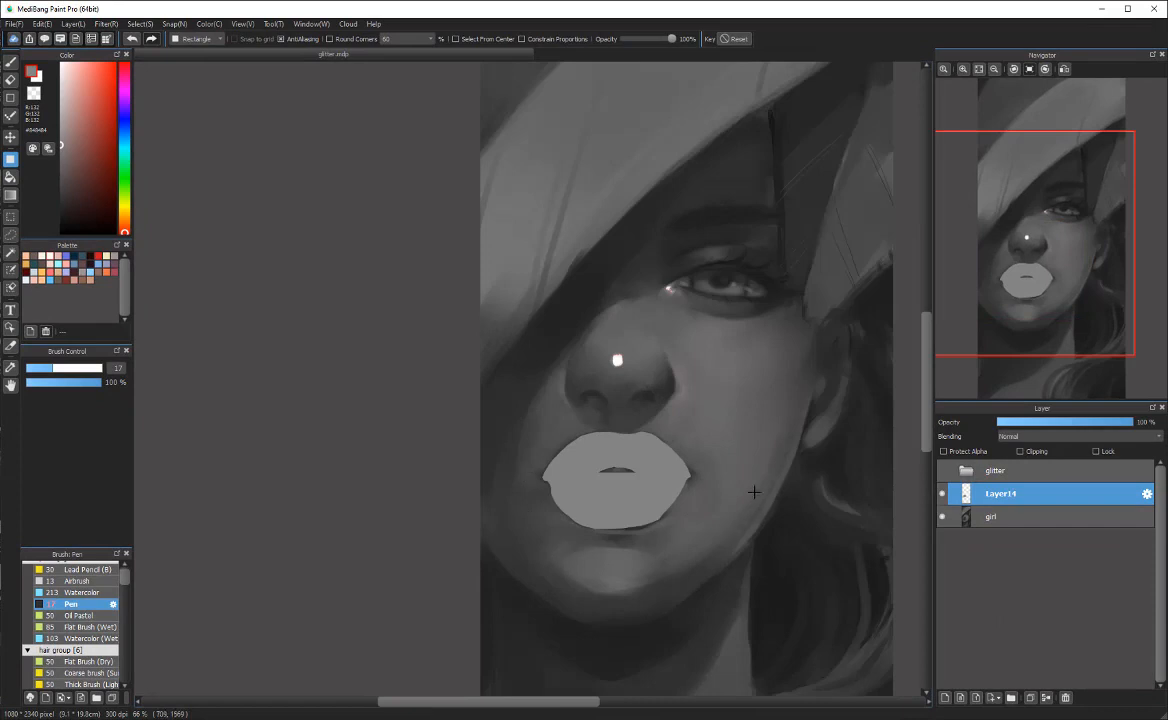
Step: Hide the grey lip layer and add another new layer
{"action": "left_click", "coordinate": [942, 494]}
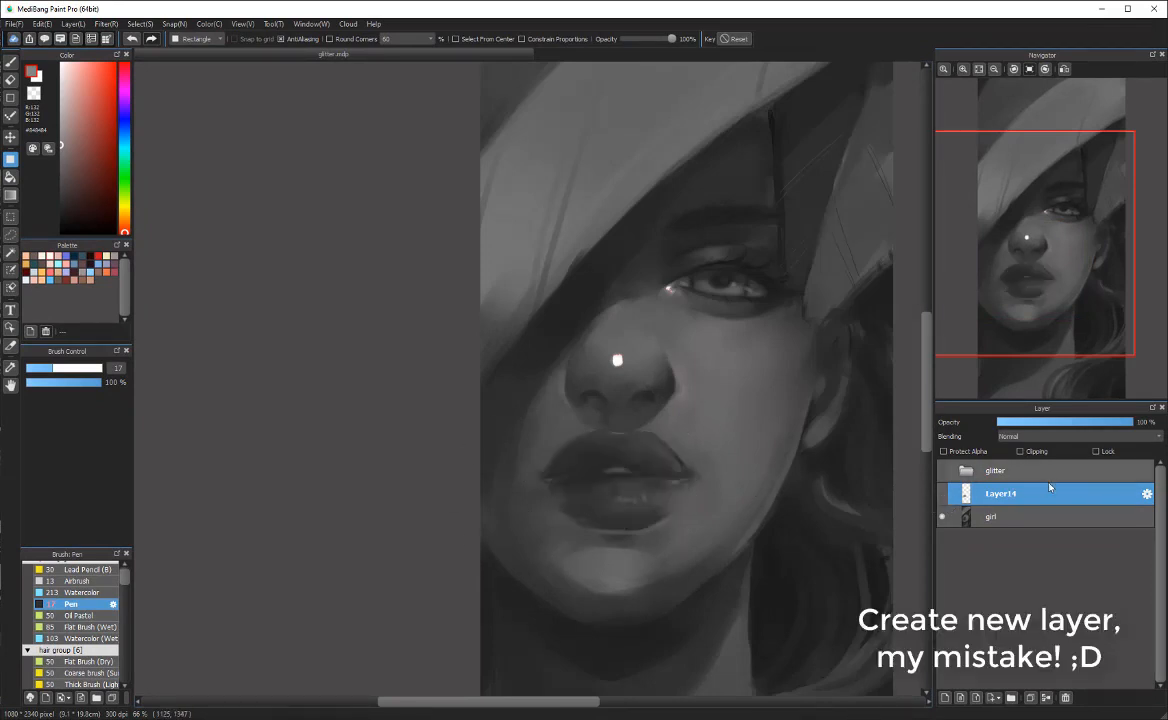
{"action": "left_click", "coordinate": [945, 698]}
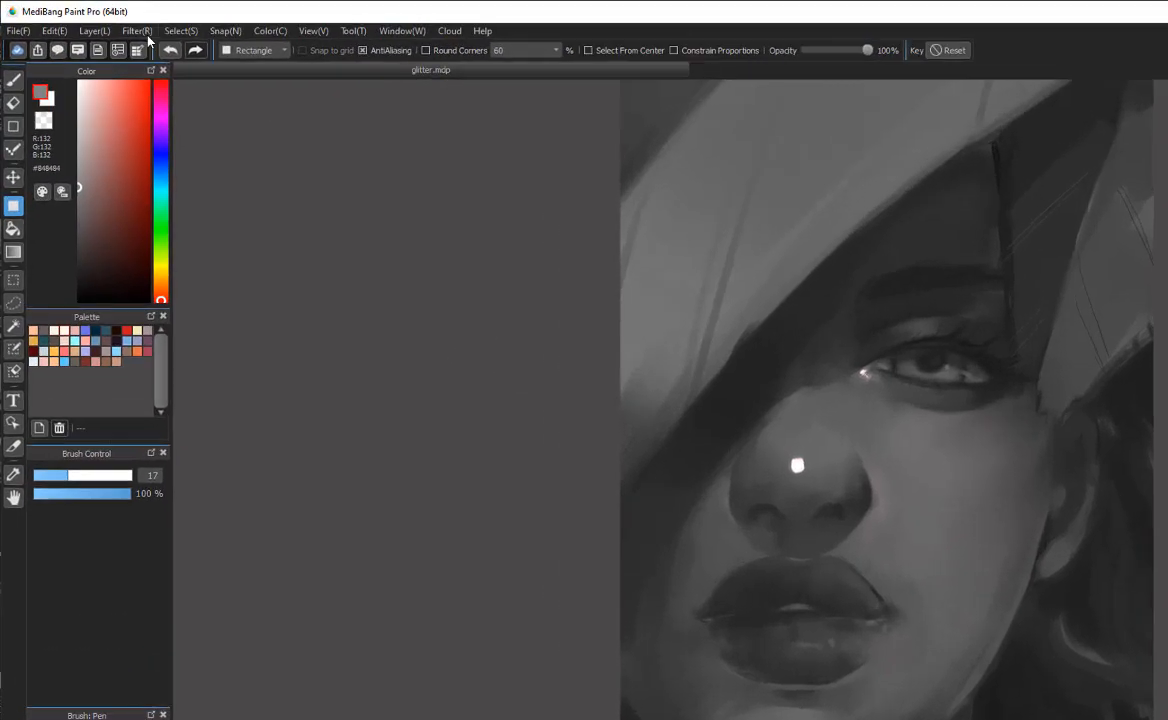
Step: Apply a Custom Noise filter with the Sand preset, posterization enabled at 7 and variation of about 104 to the new layer
{"action": "left_click", "coordinate": [104, 24]}
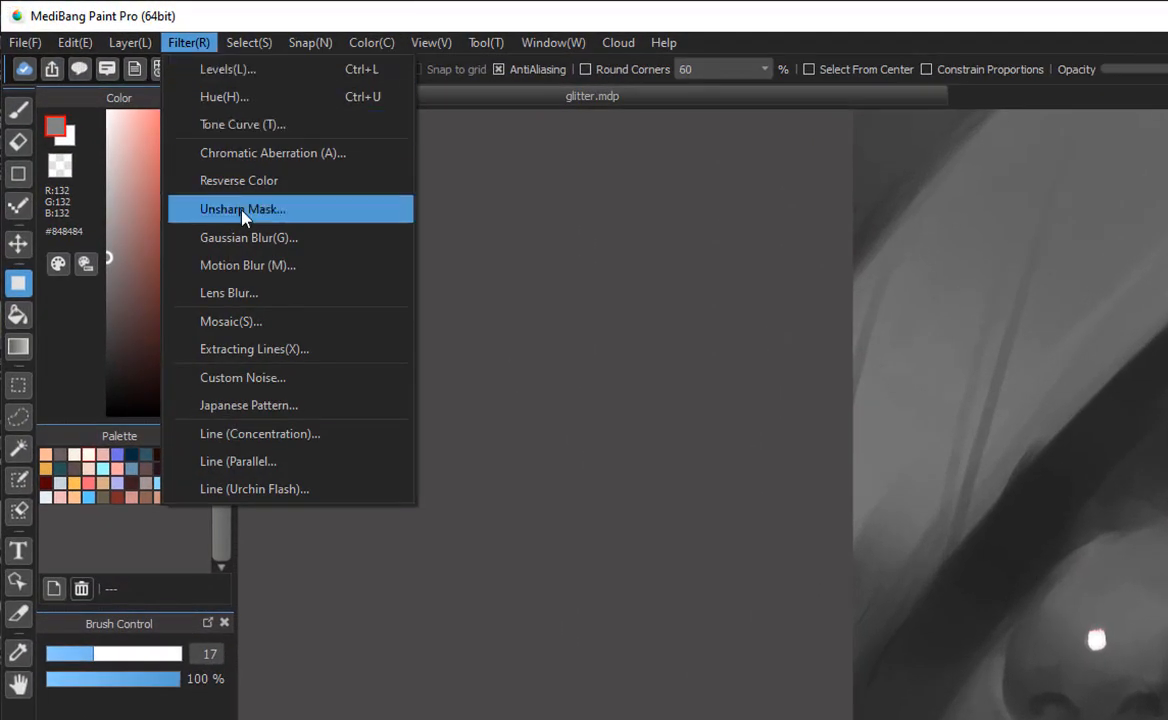
{"action": "left_click", "coordinate": [300, 380]}
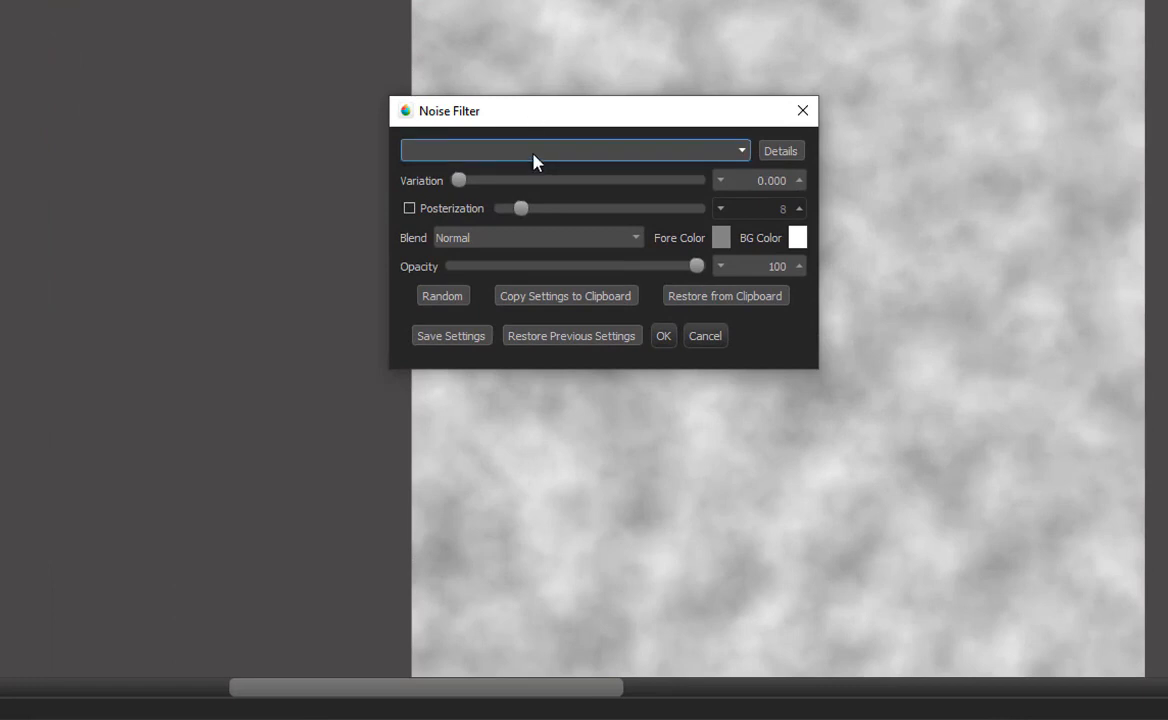
{"action": "left_click", "coordinate": [533, 152]}
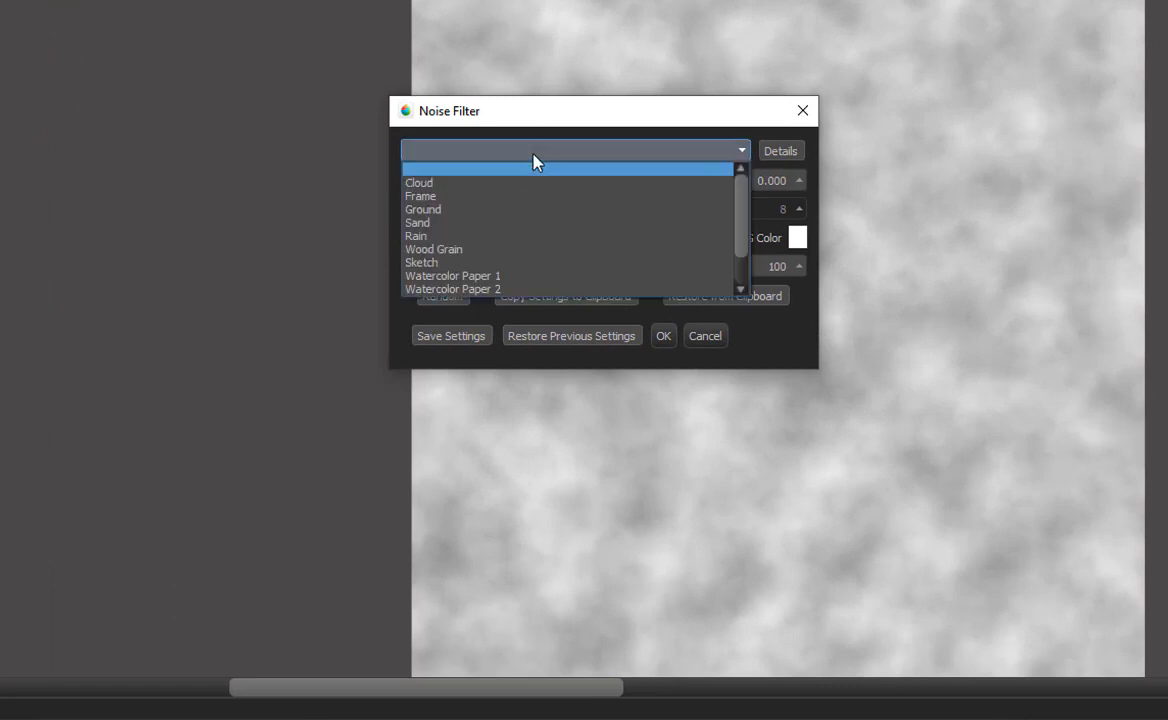
{"action": "left_click", "coordinate": [472, 224]}
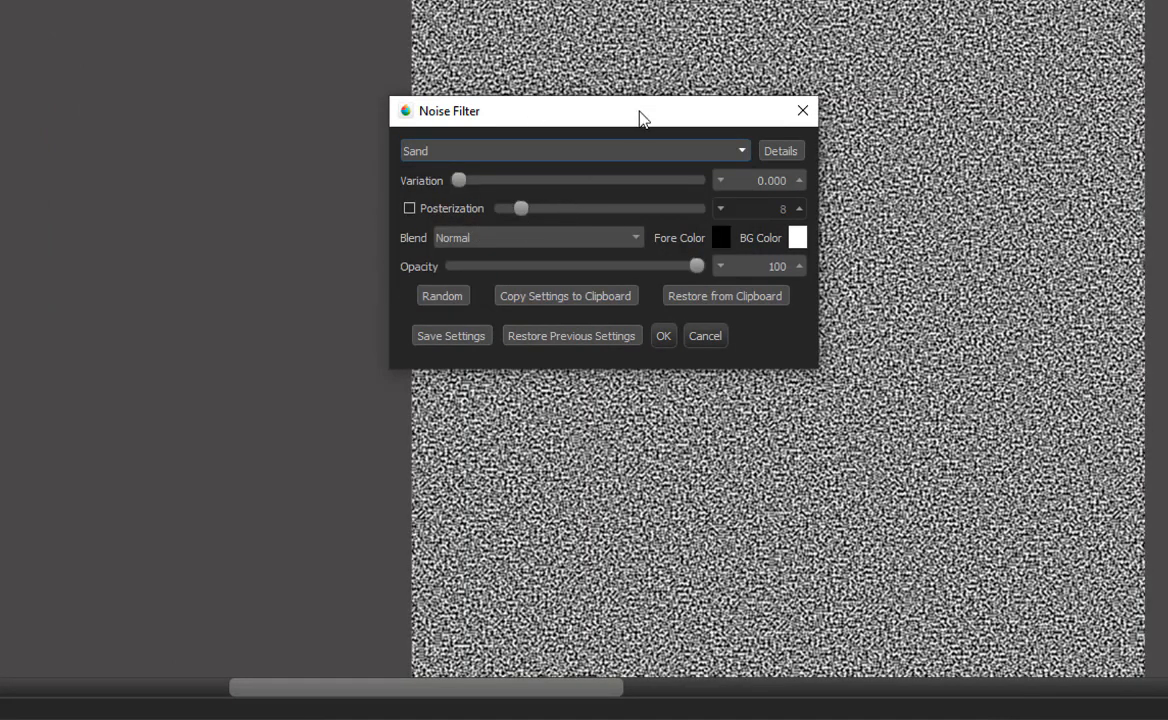
{"action": "left_click_drag", "start_coordinate": [585, 112], "coordinate": [841, 98]}
{"action": "left_click", "coordinate": [665, 195]}
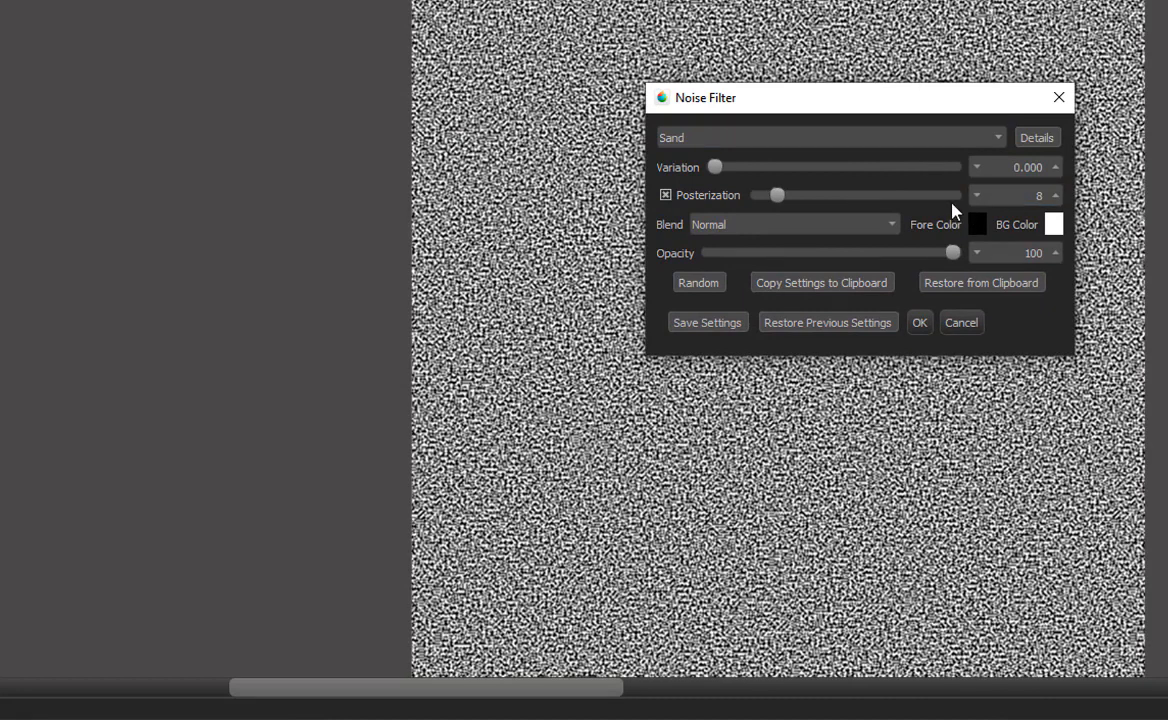
{"action": "left_click_drag", "start_coordinate": [777, 198], "coordinate": [773, 203]}
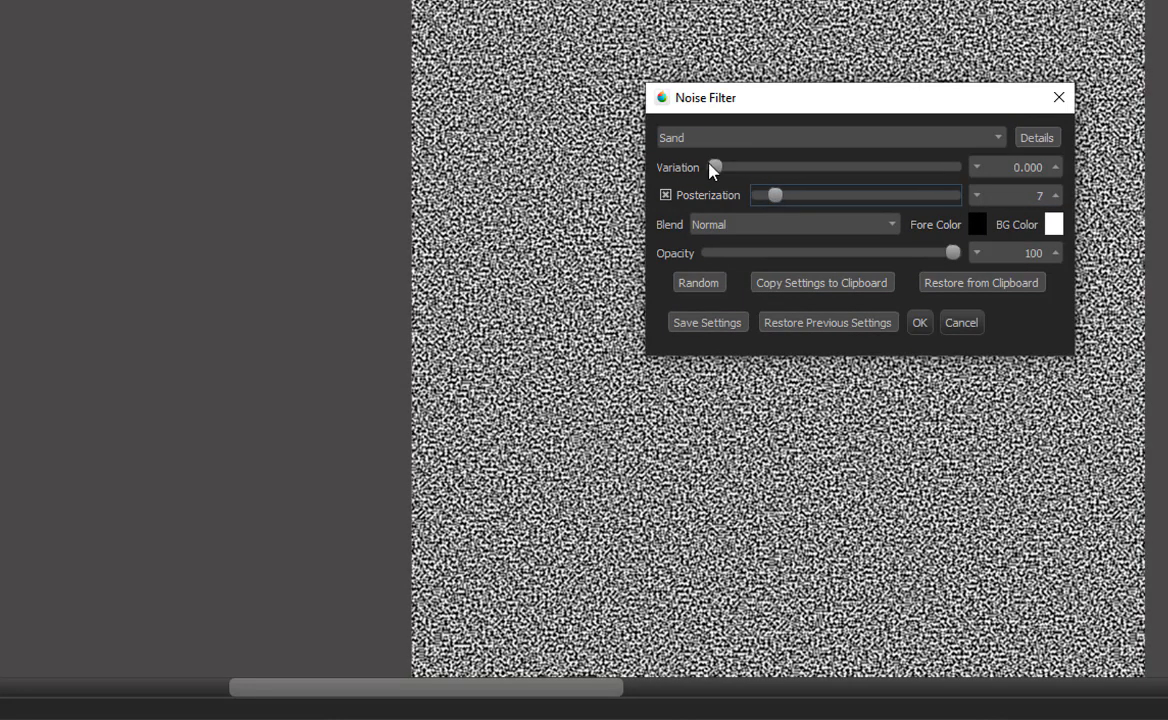
{"action": "left_click_drag", "start_coordinate": [716, 167], "coordinate": [815, 175]}
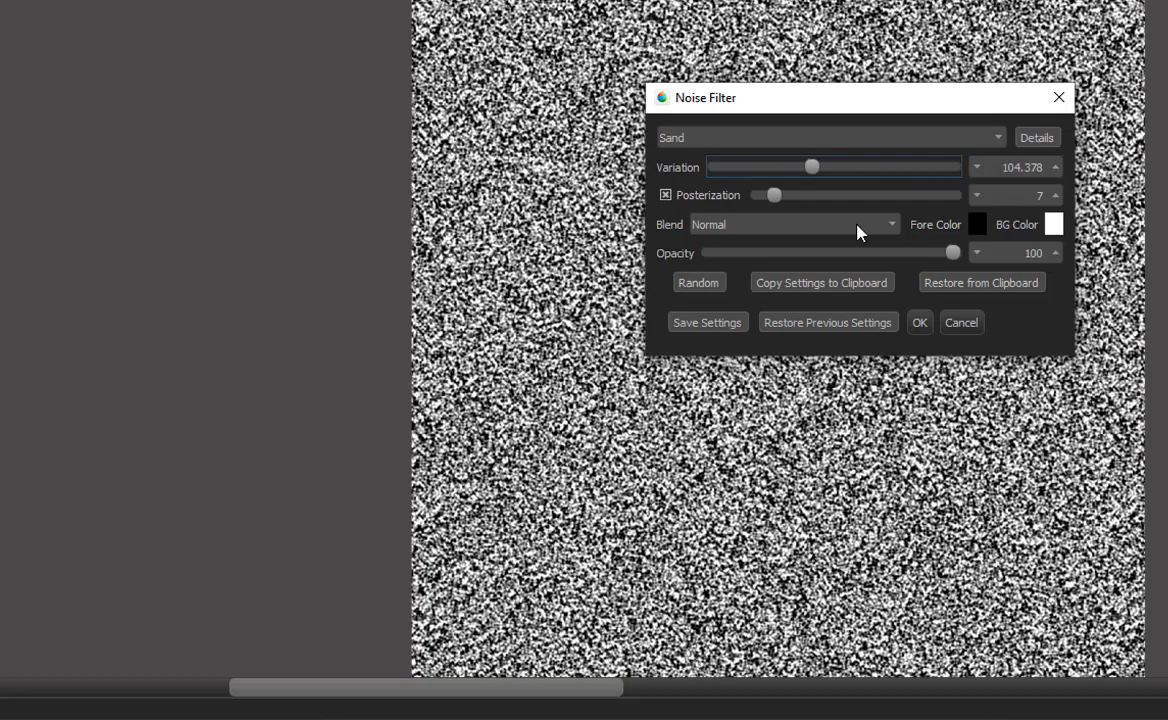
{"action": "left_click", "coordinate": [919, 323]}
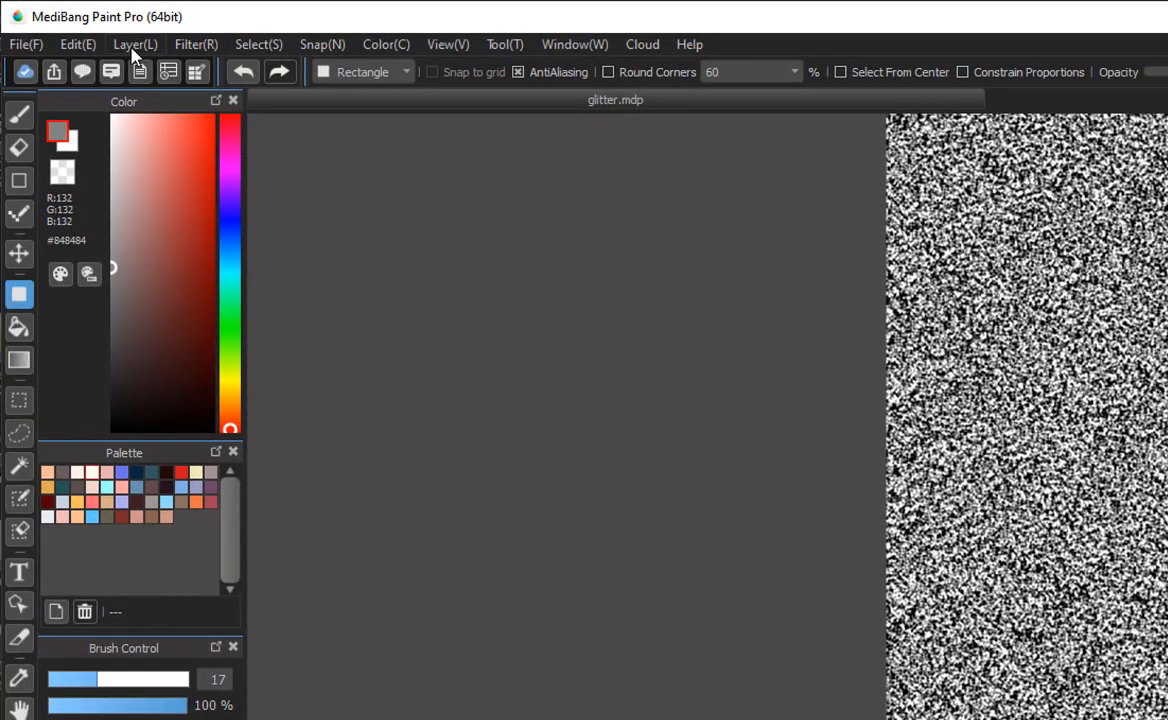
Step: Add an 8-bit stencil layer to the Sand noise layer
{"action": "left_click", "coordinate": [133, 45]}
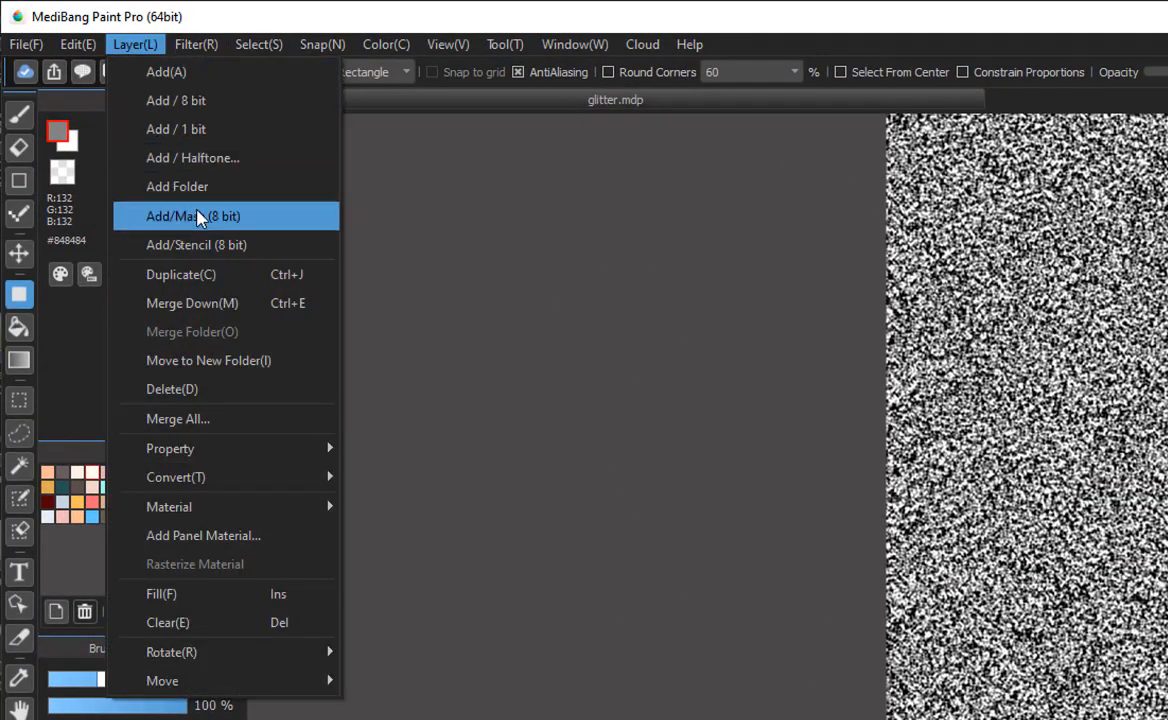
{"action": "left_click", "coordinate": [205, 245]}
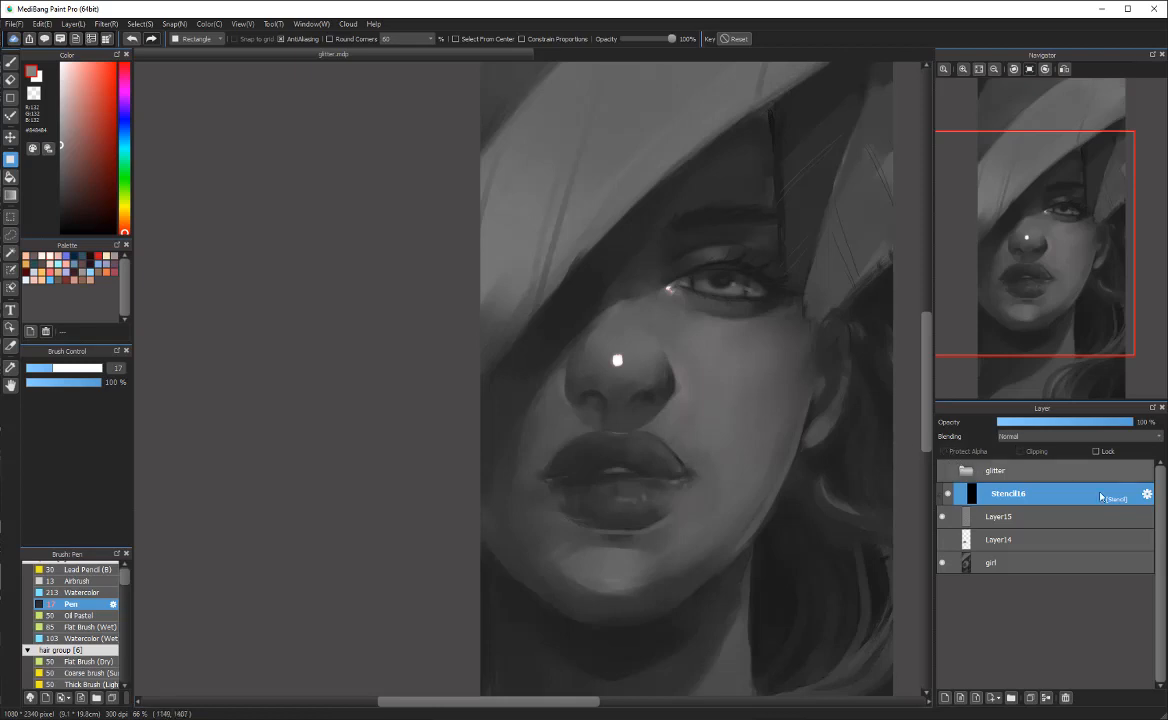
{"action": "scroll", "coordinate": [618, 495], "scroll_direction": "down", "scroll_amount": 1}
{"action": "scroll", "coordinate": [618, 495], "scroll_direction": "up", "scroll_amount": 2}
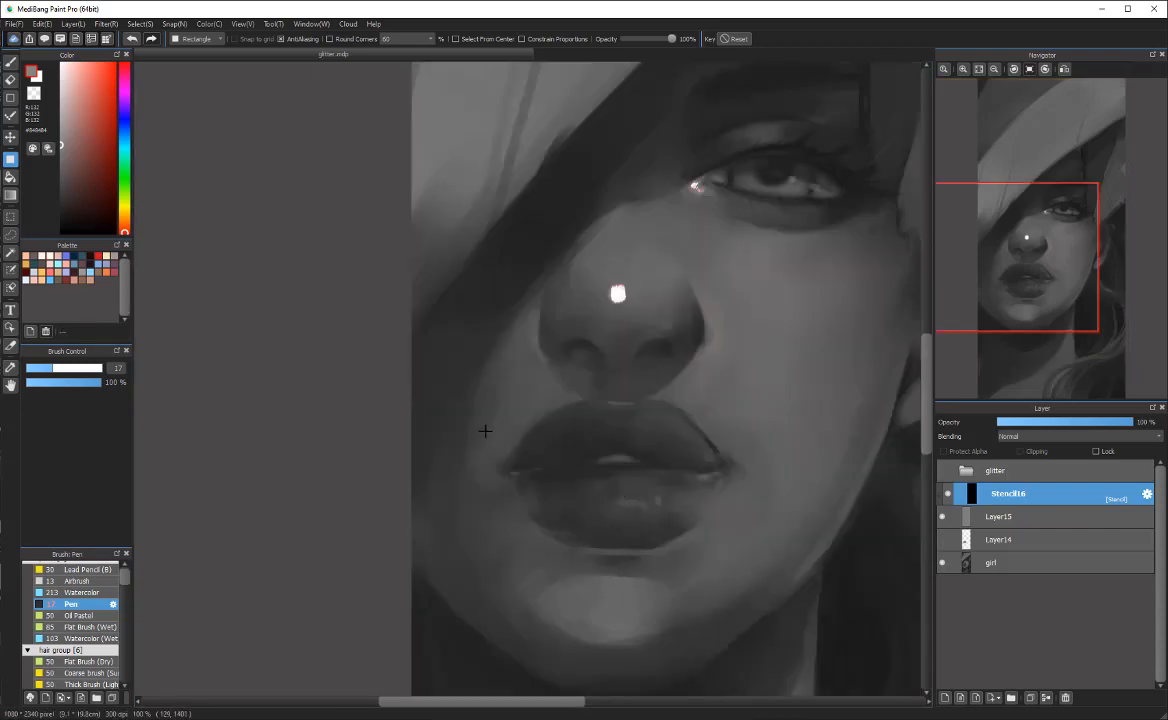
Step: Try revealing the noise at the corner of the upper lip with short Pen strokes on the stencil layer
{"action": "key", "text": "b"}
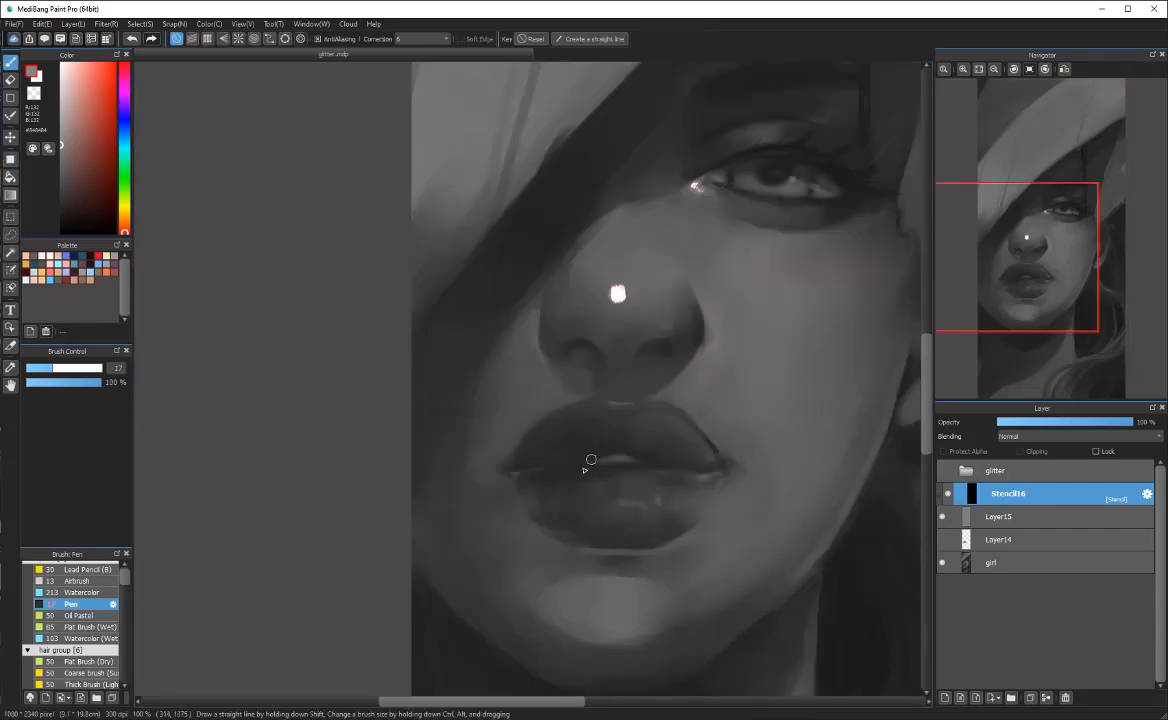
{"action": "left_click_drag", "start_coordinate": [712, 440], "coordinate": [710, 463]}
{"action": "left_click_drag", "start_coordinate": [703, 438], "coordinate": [687, 463]}
{"action": "left_click", "coordinate": [947, 494]}
{"action": "left_click", "coordinate": [947, 494]}
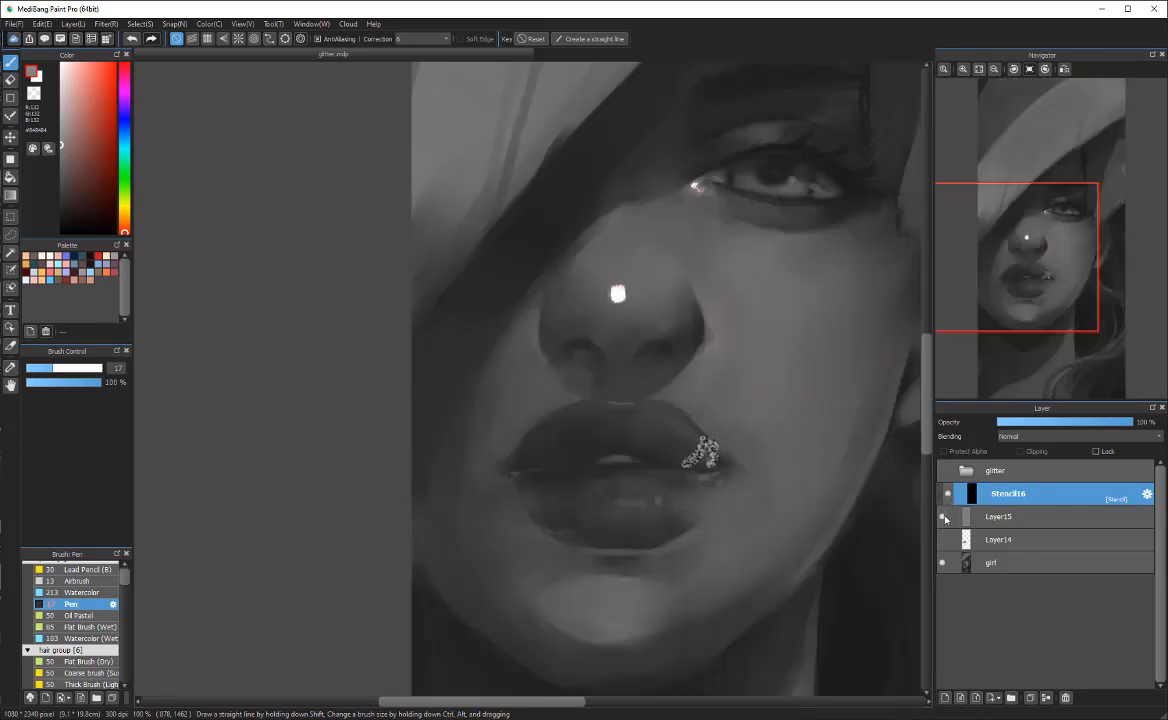
Step: Rename the noise layer Layer15 as darkglitter
{"action": "left_click", "coordinate": [997, 517]}
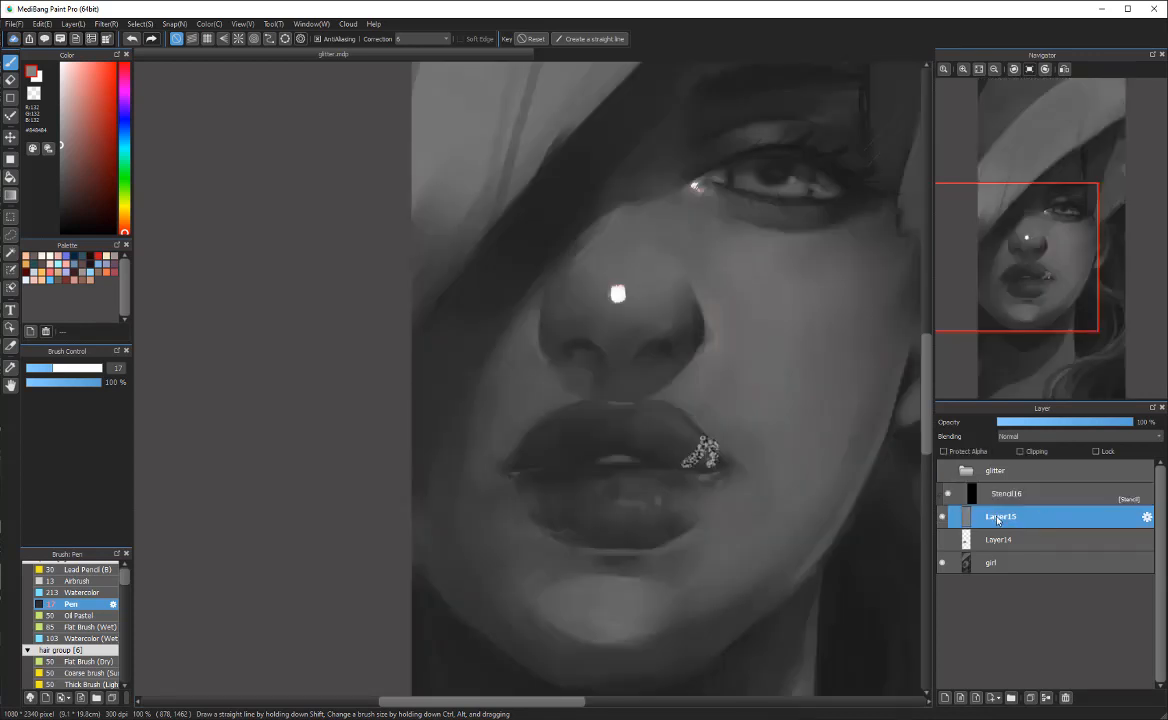
{"action": "double_click", "coordinate": [997, 518]}
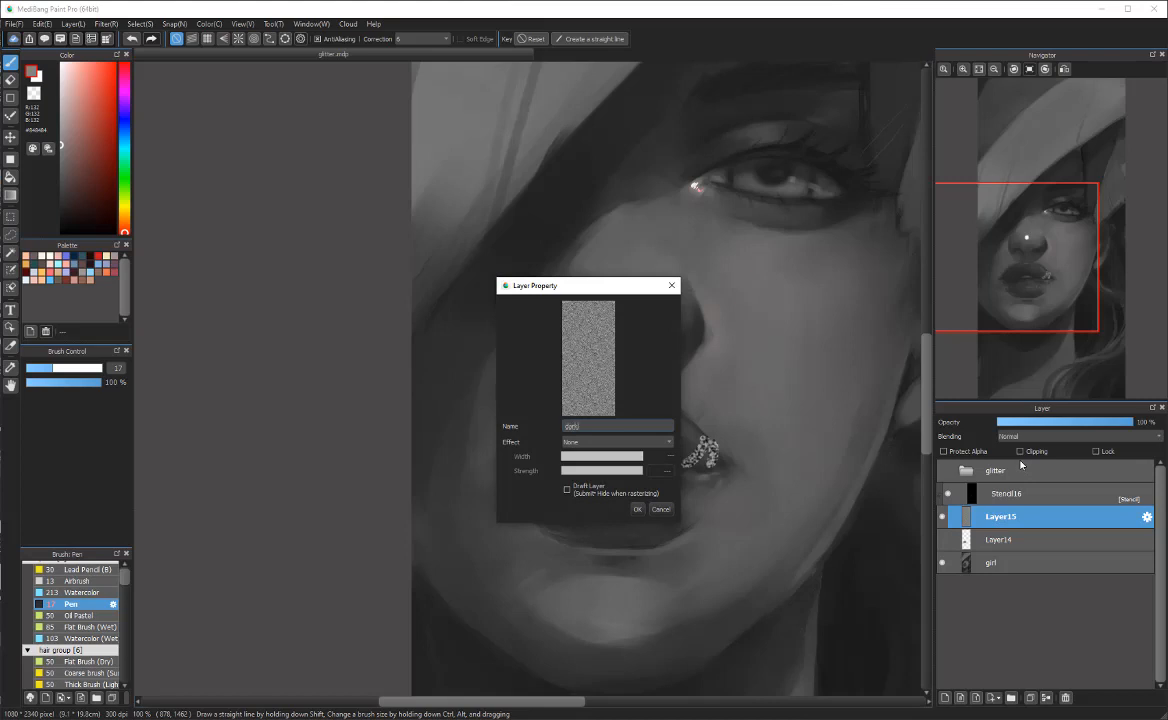
{"action": "type", "text": "darkglitter"}
{"action": "key", "text": "Return"}
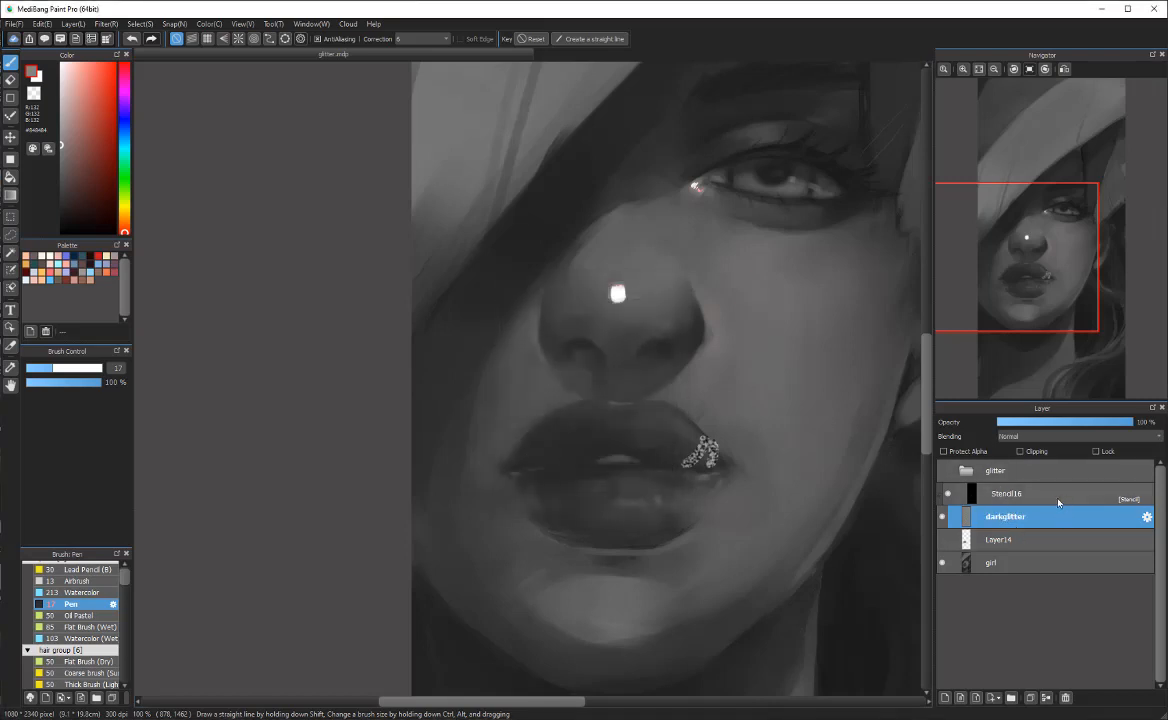
Step: Paint a trial Pen stroke on the stencil across the upper lip, and undo the trial painting and the layer renaming
{"action": "left_click", "coordinate": [1024, 495]}
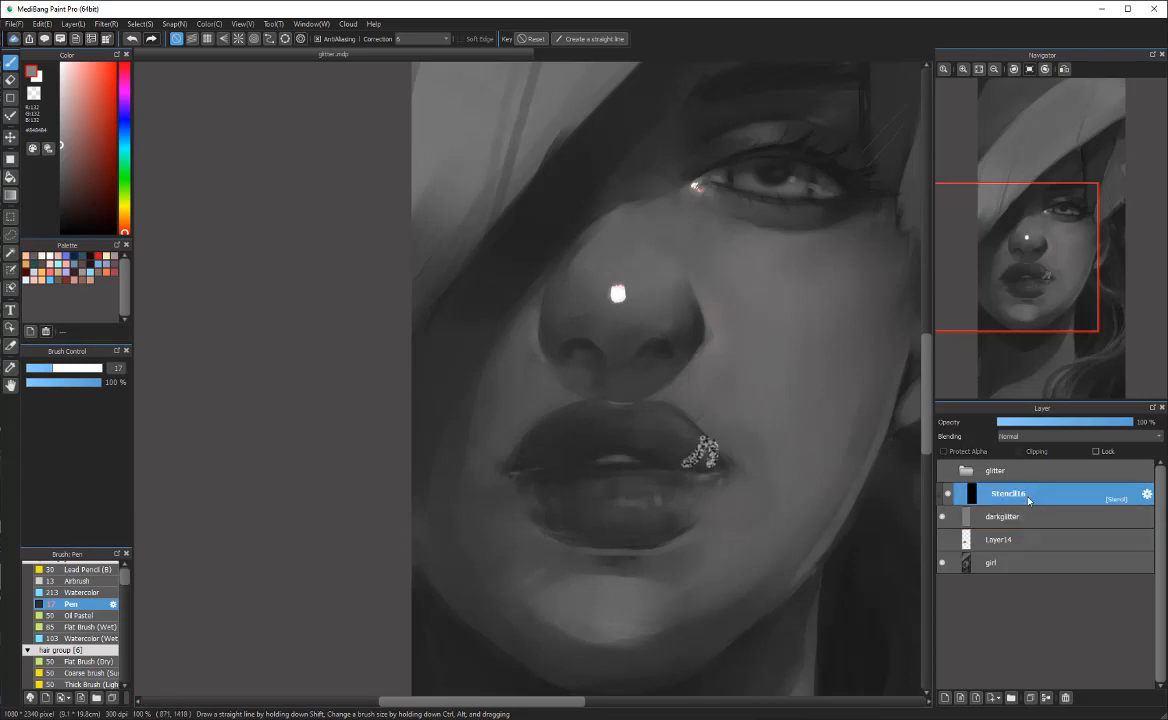
{"action": "left_click", "coordinate": [1031, 516]}
{"action": "left_click", "coordinate": [1037, 498]}
{"action": "mouse_move", "coordinate": [699, 448]}
{"action": "left_mouse_down"}
{"action": "mouse_move", "coordinate": [598, 447]}
{"action": "mouse_move", "coordinate": [630, 446]}
{"action": "left_mouse_up"}
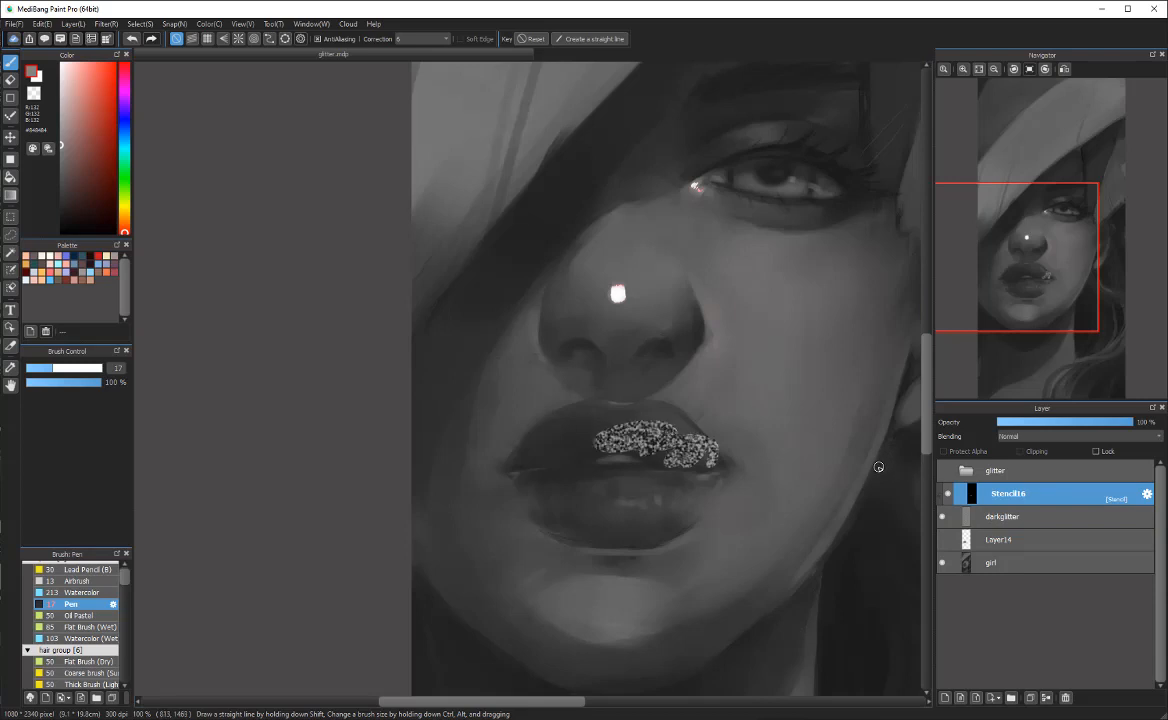
{"action": "key", "text": "ctrl+z"}
{"action": "key", "text": "ctrl+z"}
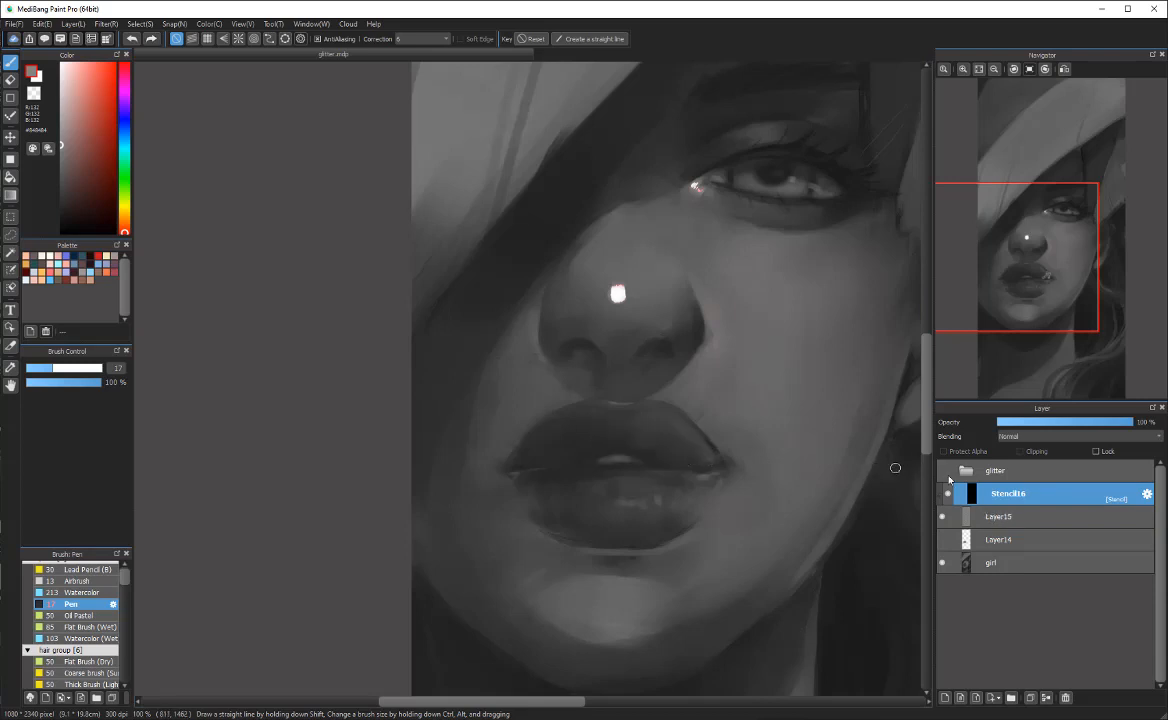
Step: Show the grey lip layer and rename it as lip
{"action": "left_click", "coordinate": [943, 541]}
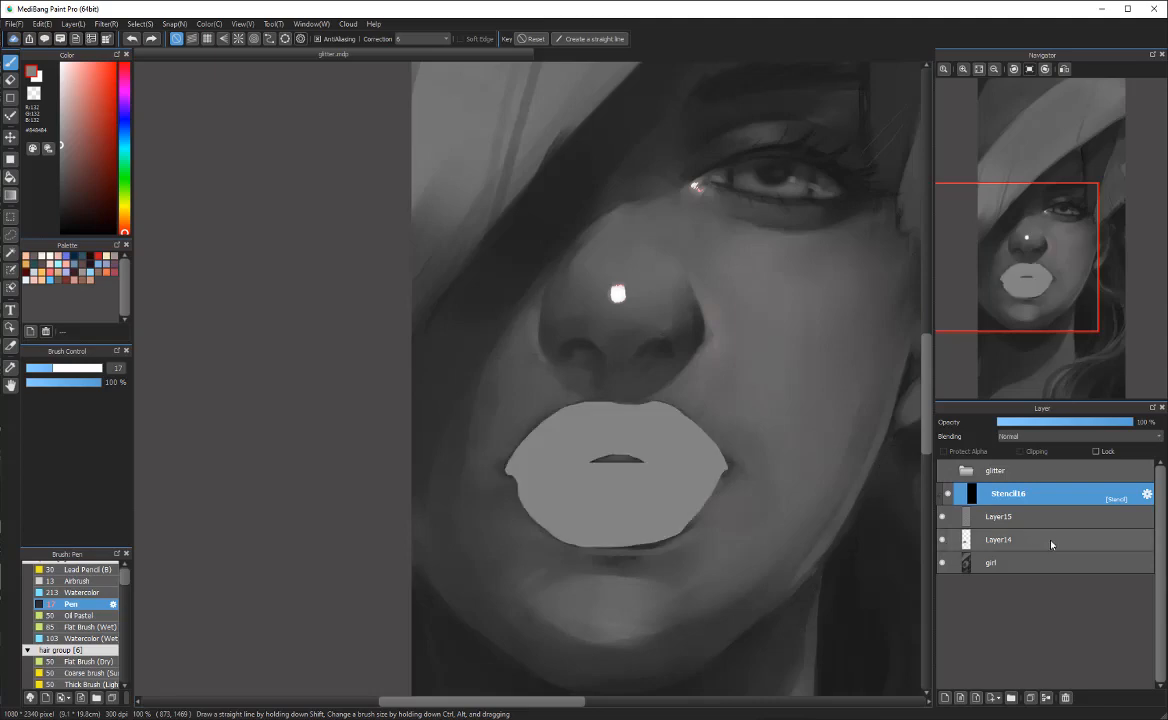
{"action": "left_click", "coordinate": [1035, 538]}
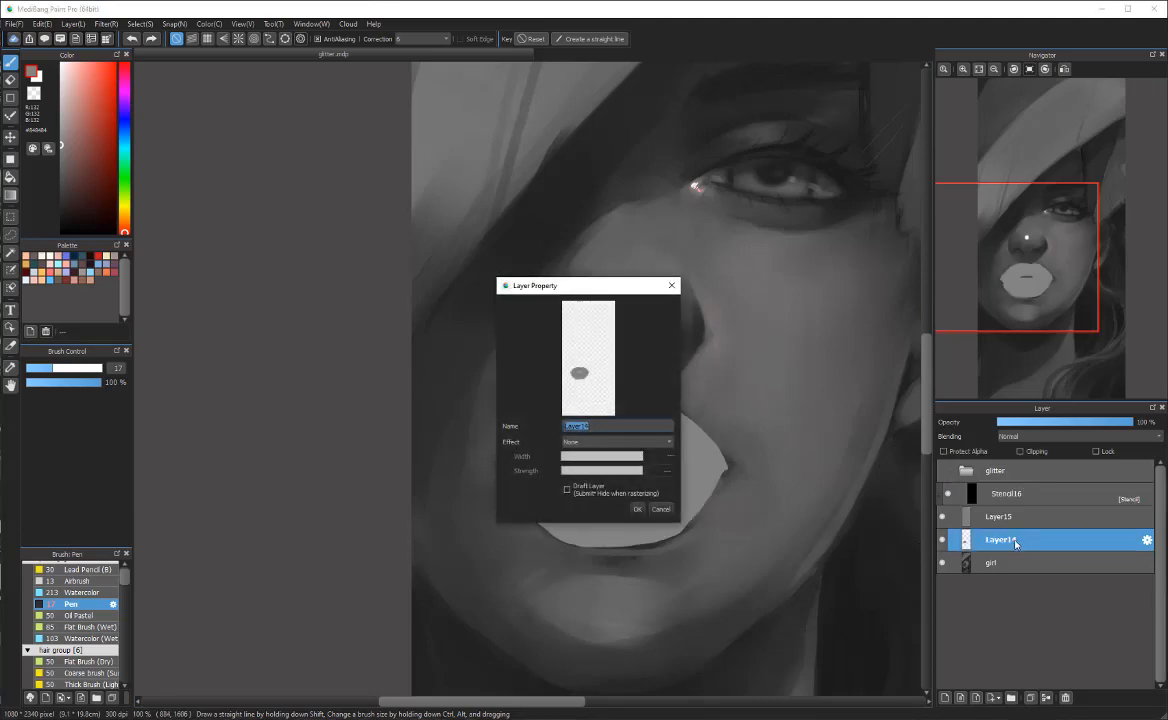
{"action": "type", "text": "lips"}
{"action": "key", "text": "Return"}
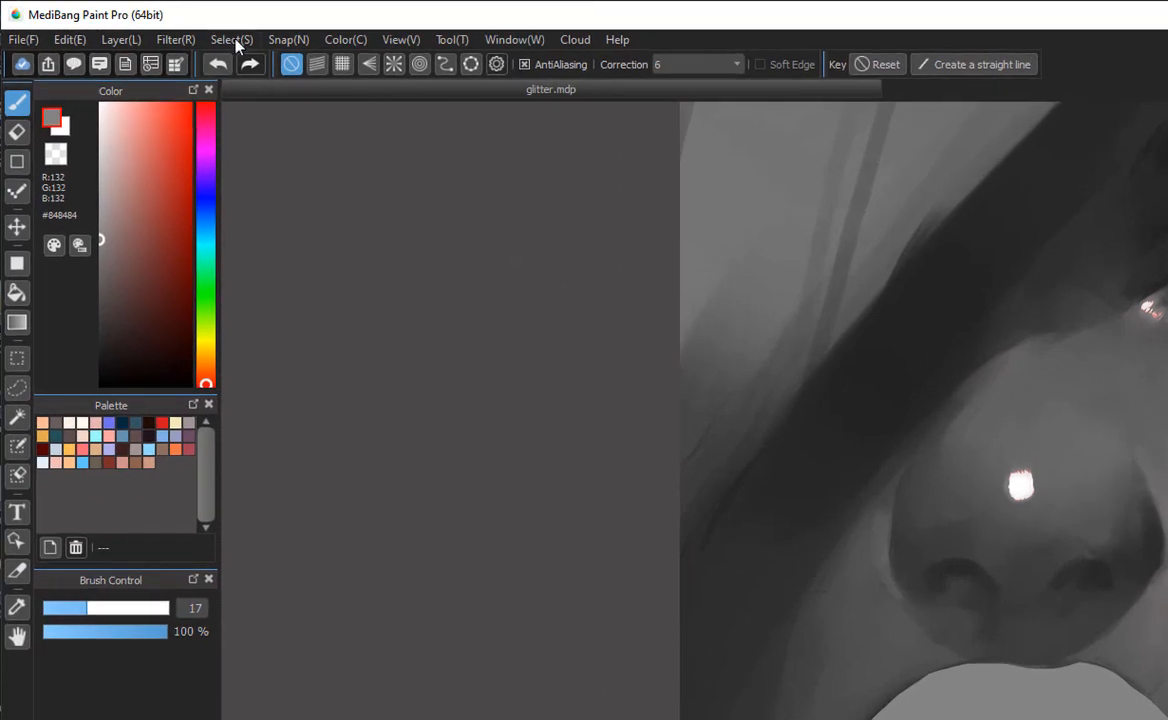
Step: Create a selection from the lip layer's opacity and hide the lip layer
{"action": "left_click", "coordinate": [236, 40]}
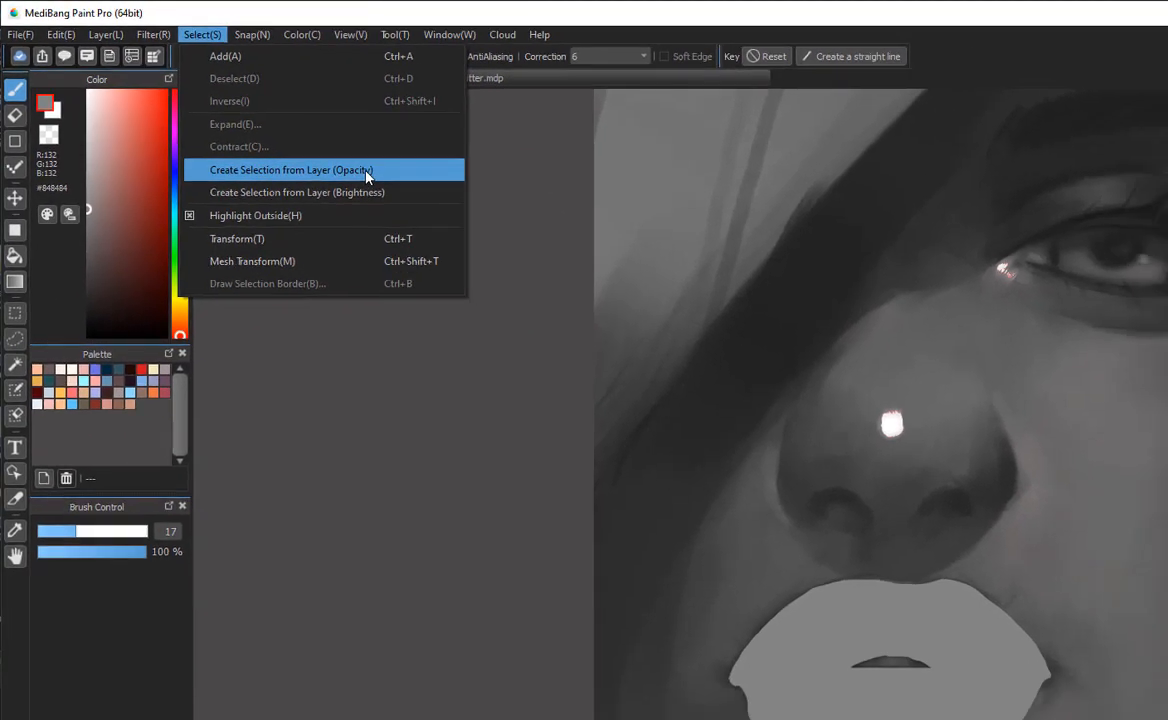
{"action": "left_click", "coordinate": [401, 196]}
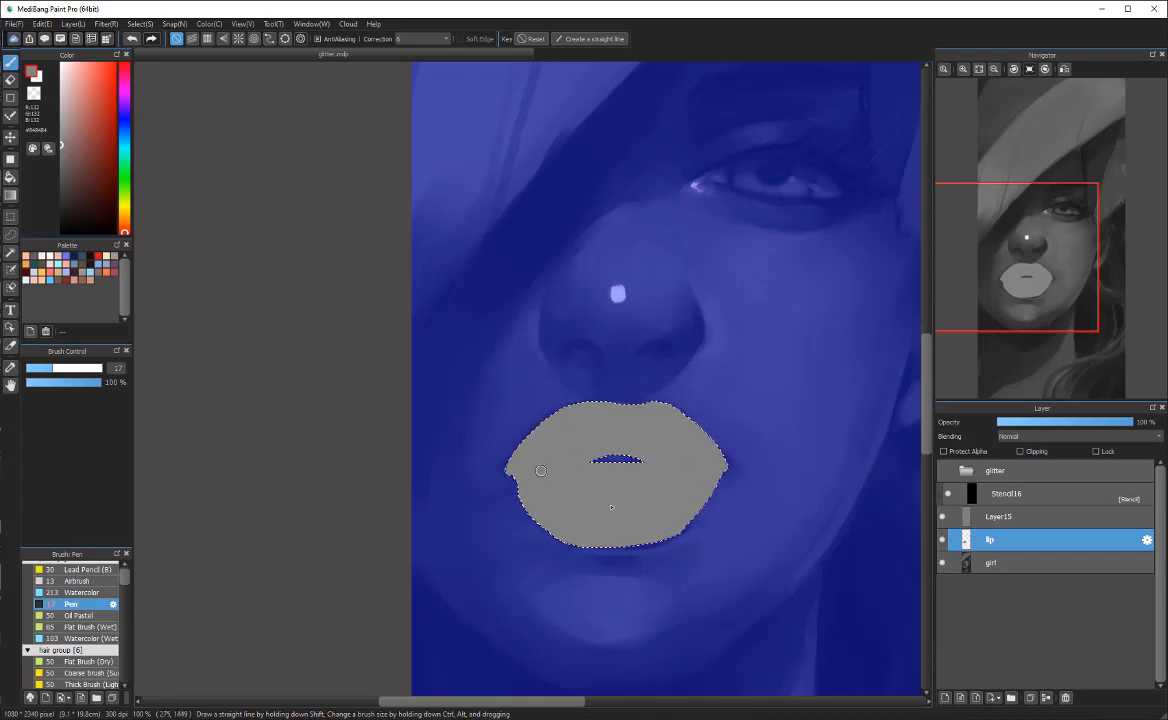
{"action": "left_click", "coordinate": [1053, 500]}
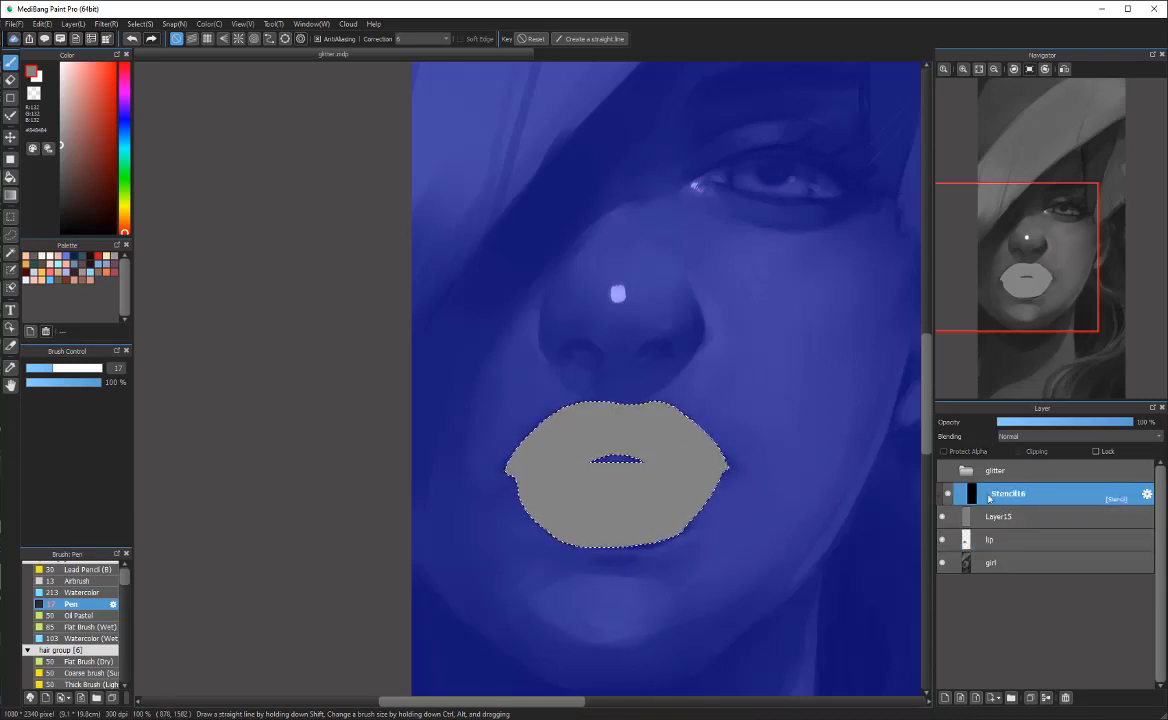
{"action": "left_click", "coordinate": [941, 539]}
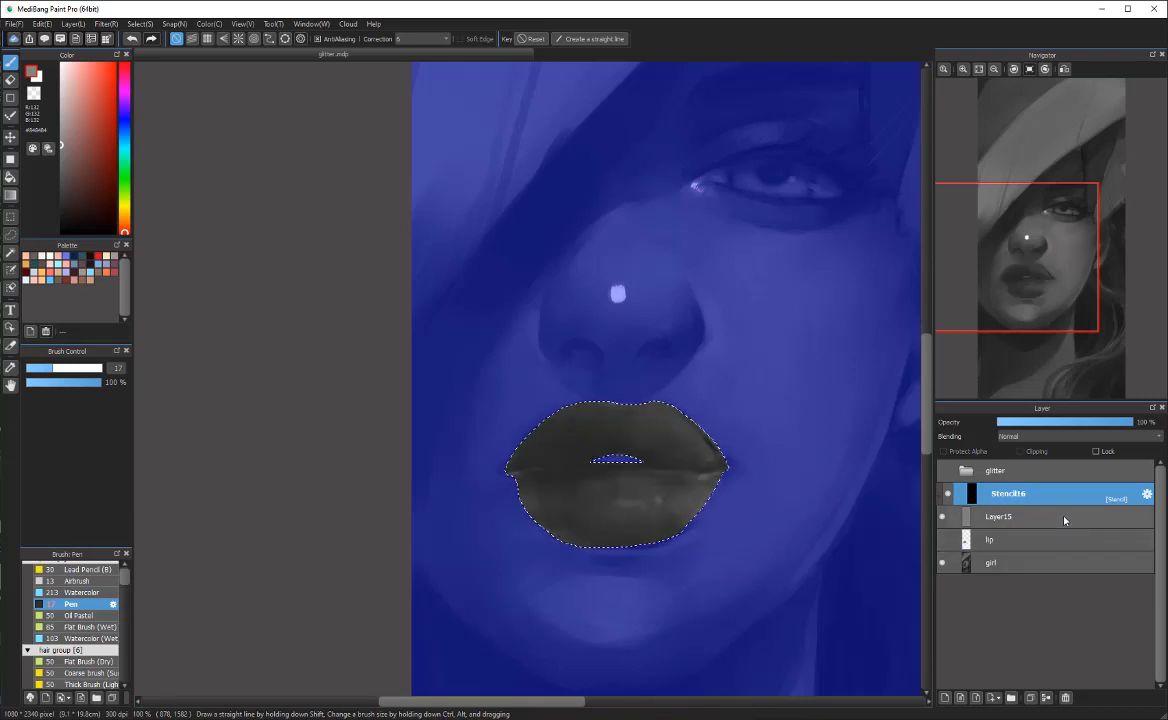
Step: Reveal noise on the stencil layer along the lower lip and mouth line with the Airbrush at size 120 and 12% opacity
{"action": "left_click", "coordinate": [80, 581]}
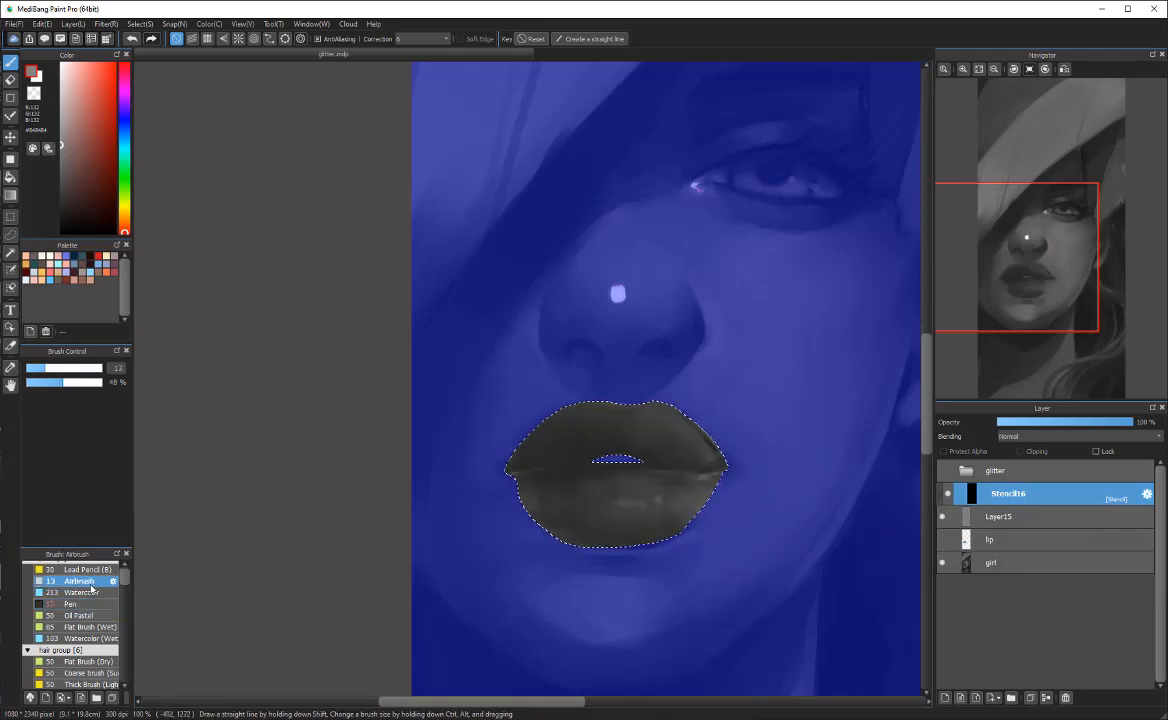
{"action": "left_click_drag", "start_coordinate": [64, 383], "coordinate": [42, 390]}
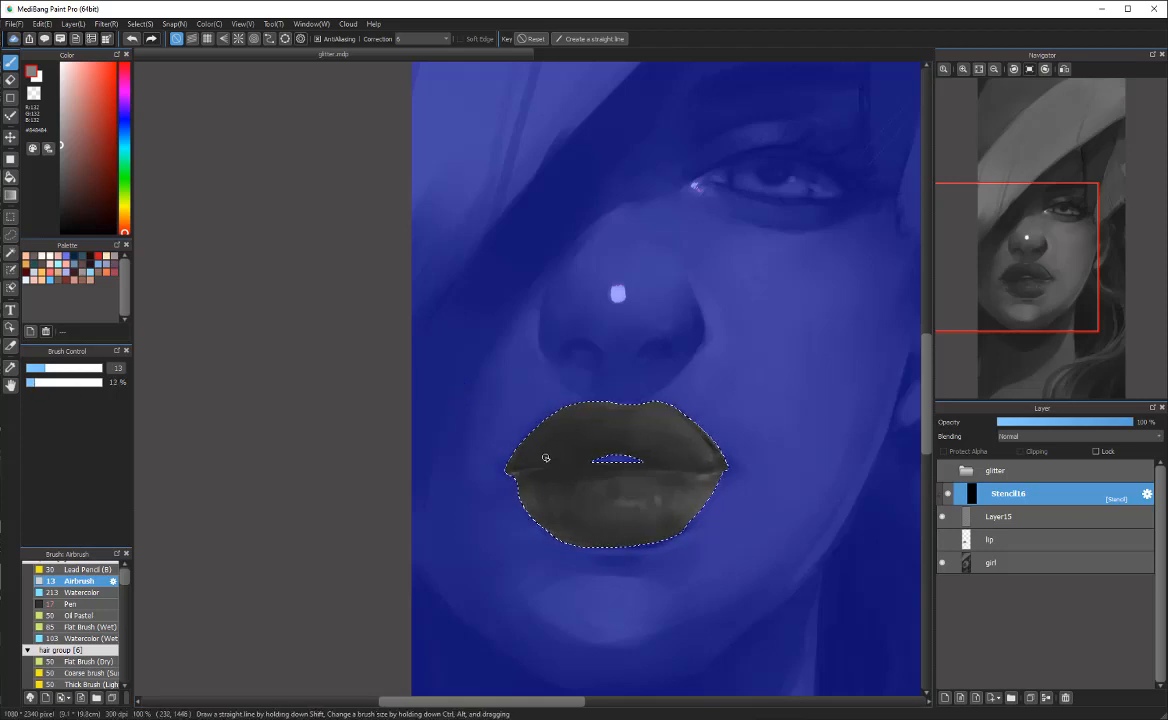
{"action": "left_click_drag", "start_coordinate": [63, 373], "coordinate": [100, 374]}
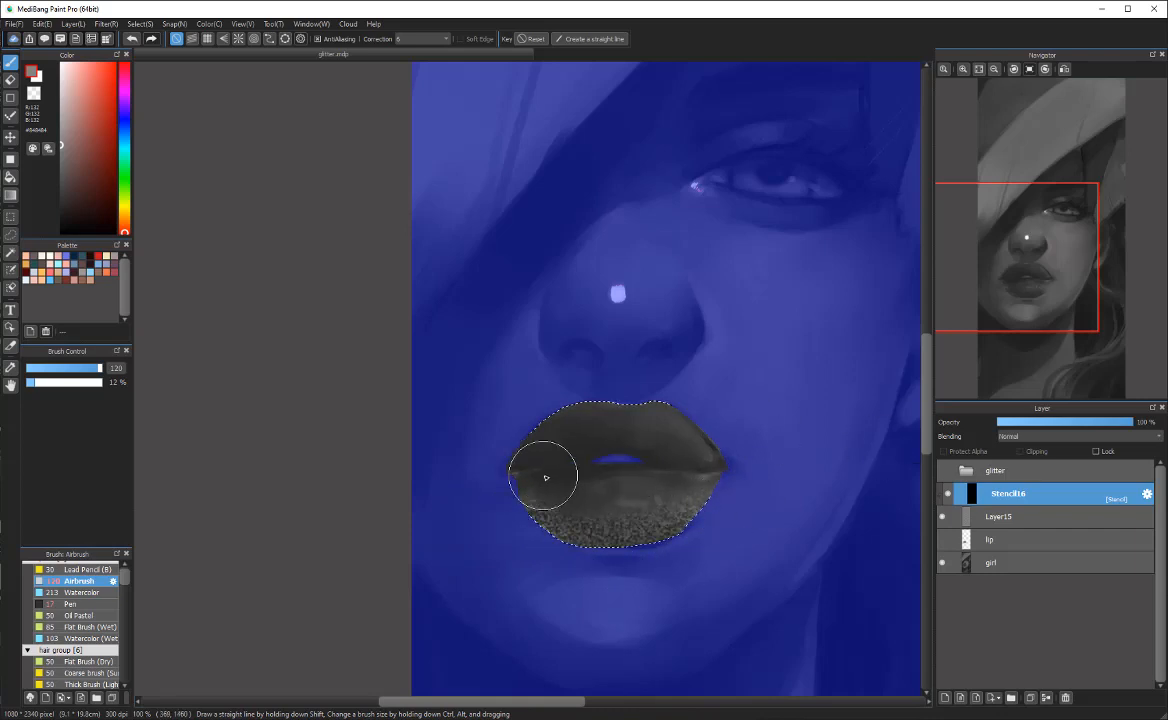
{"action": "mouse_move", "coordinate": [655, 460]}
{"action": "left_mouse_down"}
{"action": "mouse_move", "coordinate": [683, 472]}
{"action": "mouse_move", "coordinate": [743, 456]}
{"action": "left_mouse_up"}
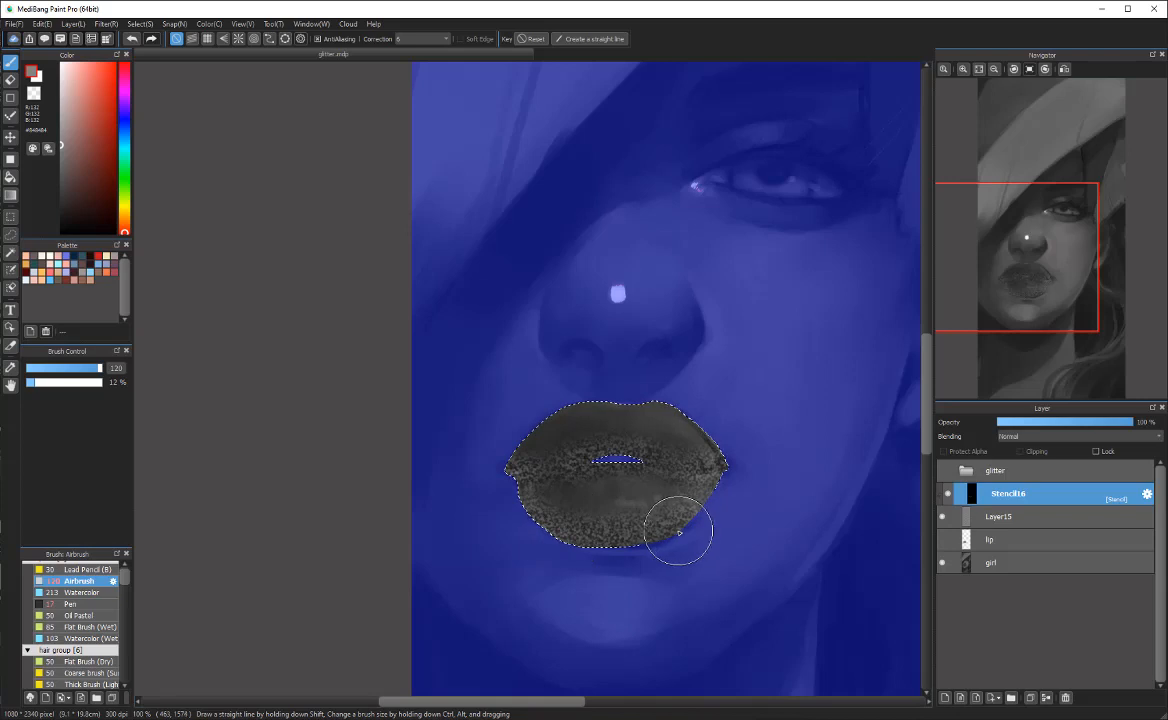
{"action": "key", "text": "ctrl+d"}
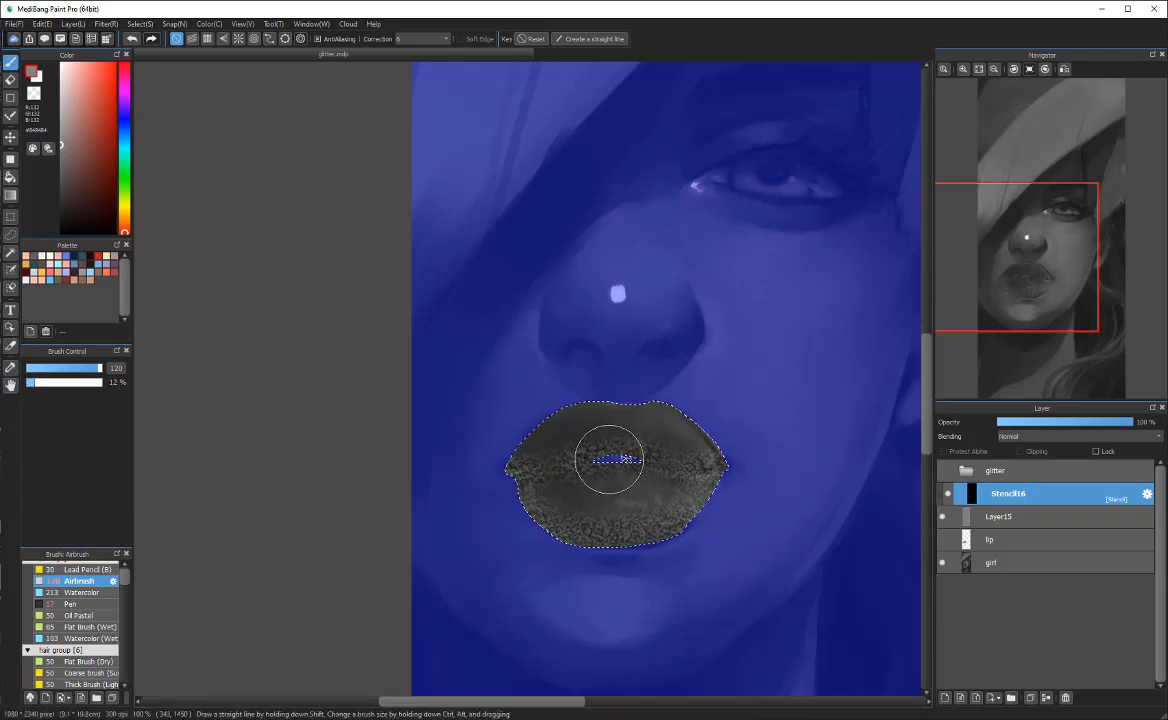
Step: Build up the noise at the lip corners and around the mouth with the Airbrush at size 146, and clear the selection
{"action": "key", "text": "["}
{"action": "key", "text": "["}
{"action": "key", "text": "["}
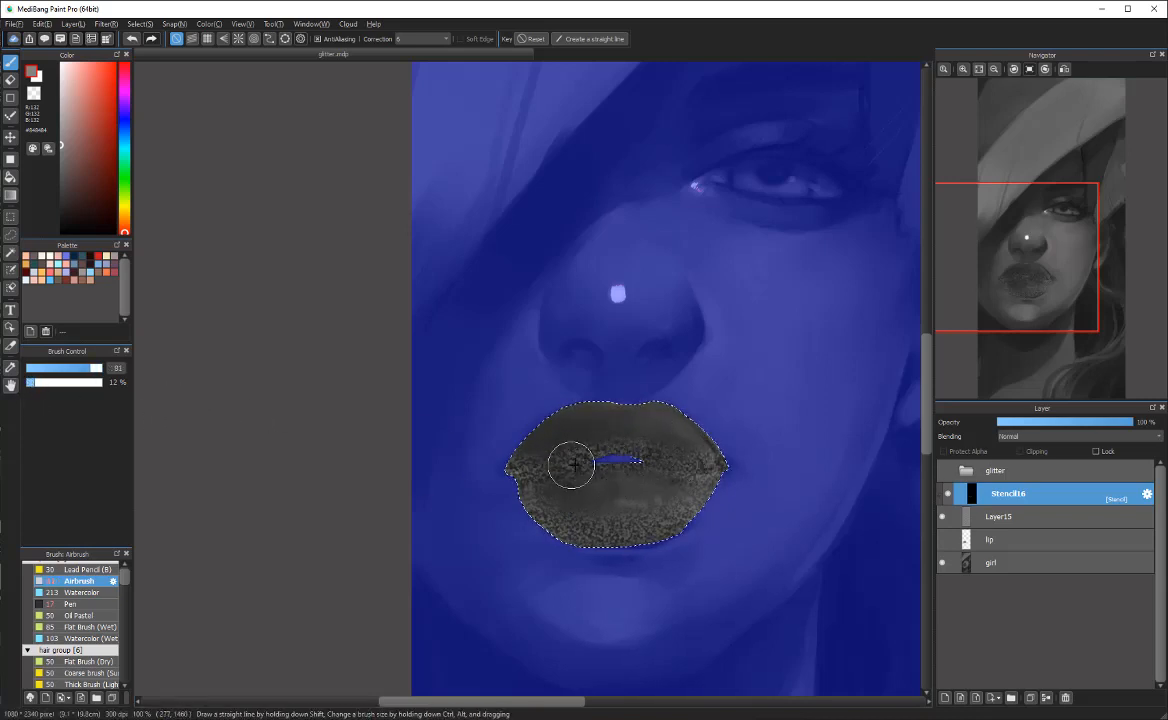
{"action": "key", "text": "["}
{"action": "key", "text": "["}
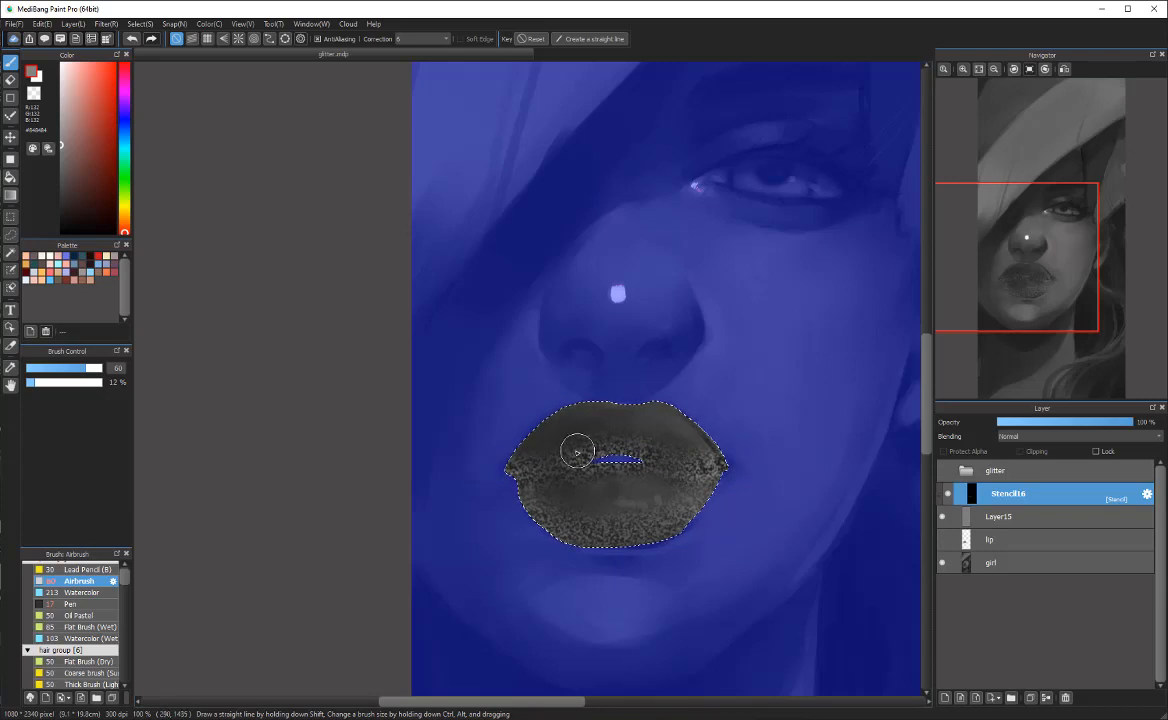
{"action": "key", "text": "]"}
{"action": "key", "text": "]"}
{"action": "key", "text": "]"}
{"action": "key", "text": "]"}
{"action": "key", "text": "]"}
{"action": "key", "text": "]"}
{"action": "left_click_drag", "start_coordinate": [500, 467], "coordinate": [534, 467]}
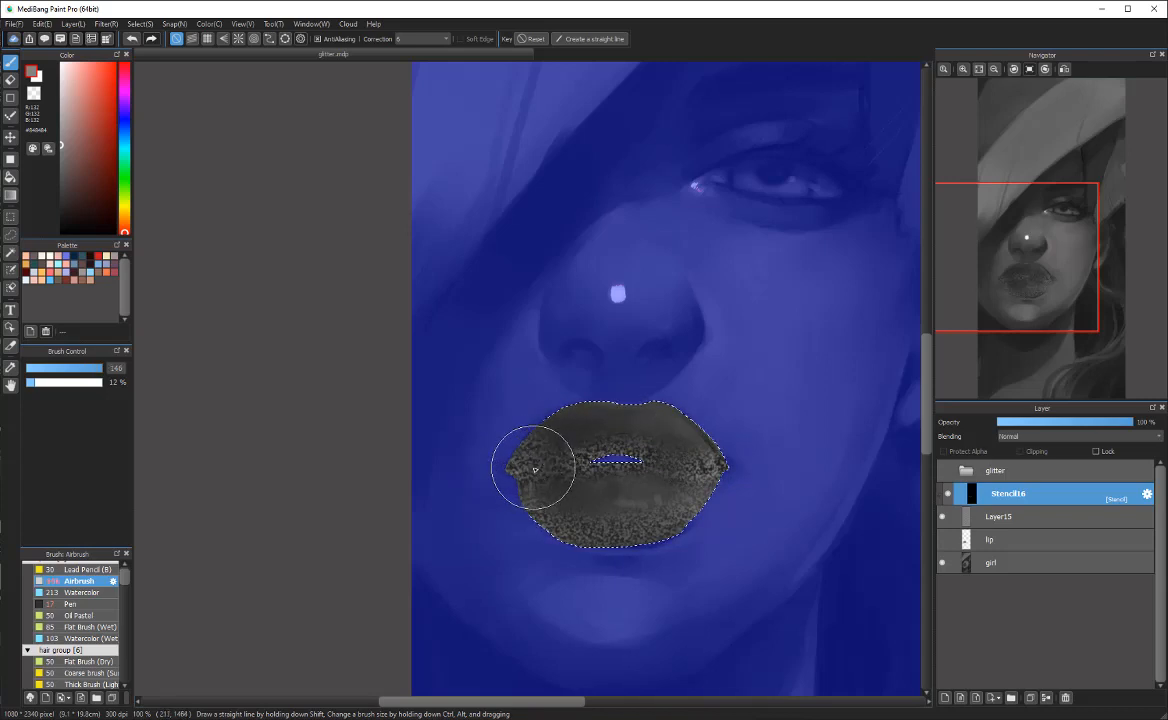
{"action": "left_click_drag", "start_coordinate": [706, 469], "coordinate": [579, 480]}
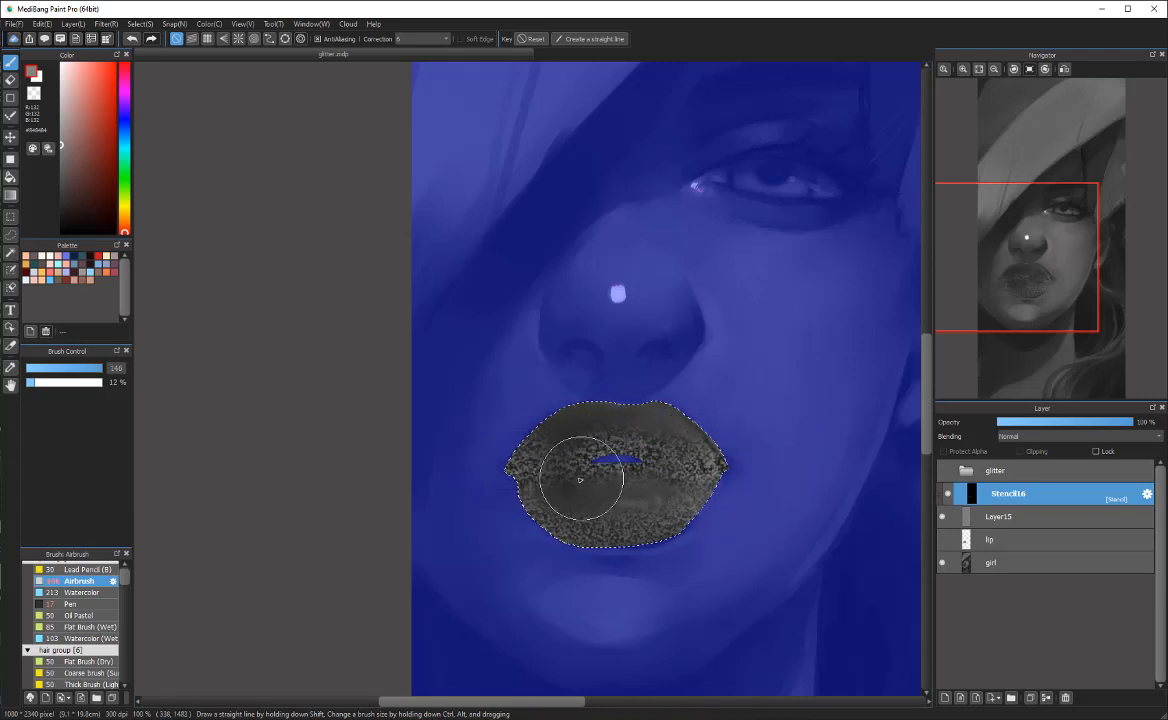
{"action": "mouse_move", "coordinate": [688, 528]}
{"action": "left_mouse_down"}
{"action": "mouse_move", "coordinate": [753, 467]}
{"action": "mouse_move", "coordinate": [639, 420]}
{"action": "left_mouse_up"}
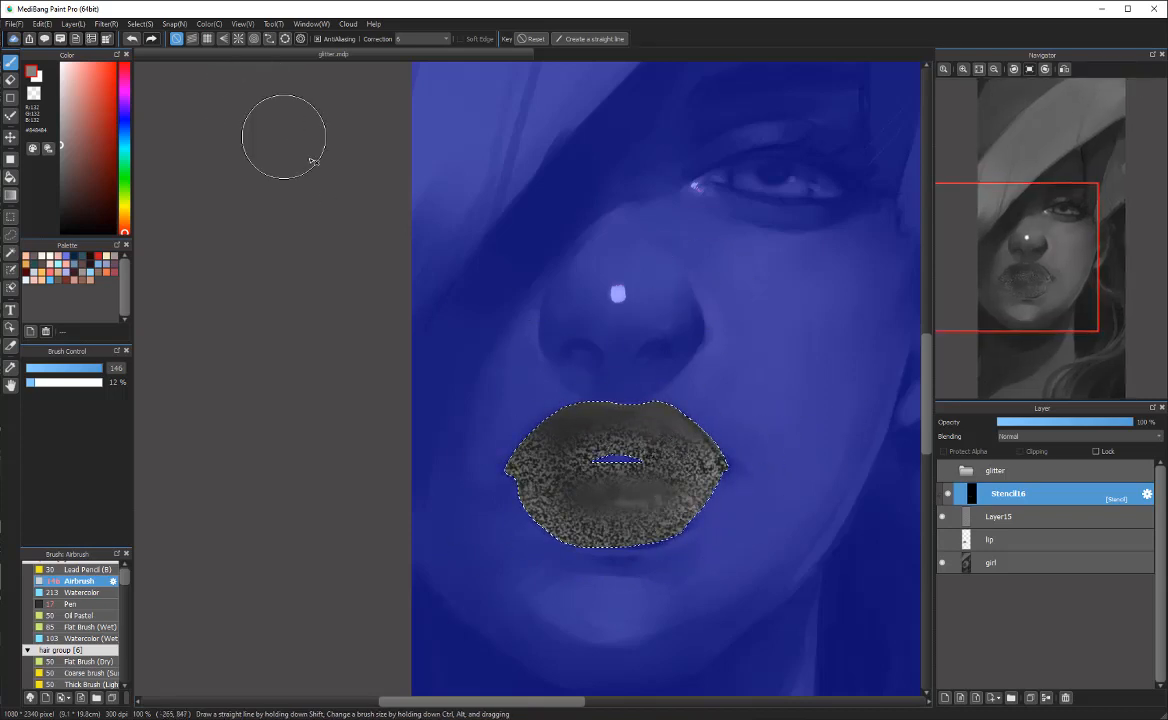
{"action": "key", "text": "ctrl+d"}
{"action": "scroll", "coordinate": [810, 475], "scroll_direction": "down", "scroll_amount": 2}
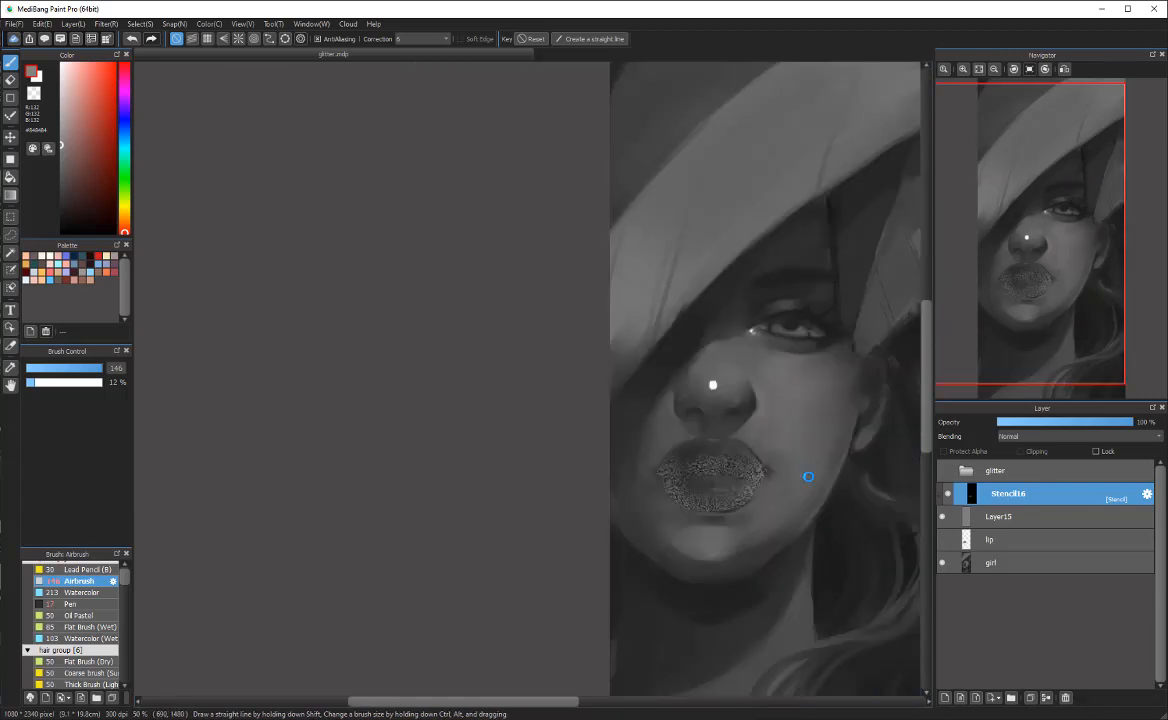
Step: Name the noise layer beneath the stencil darkglitter
{"action": "left_click", "coordinate": [998, 517]}
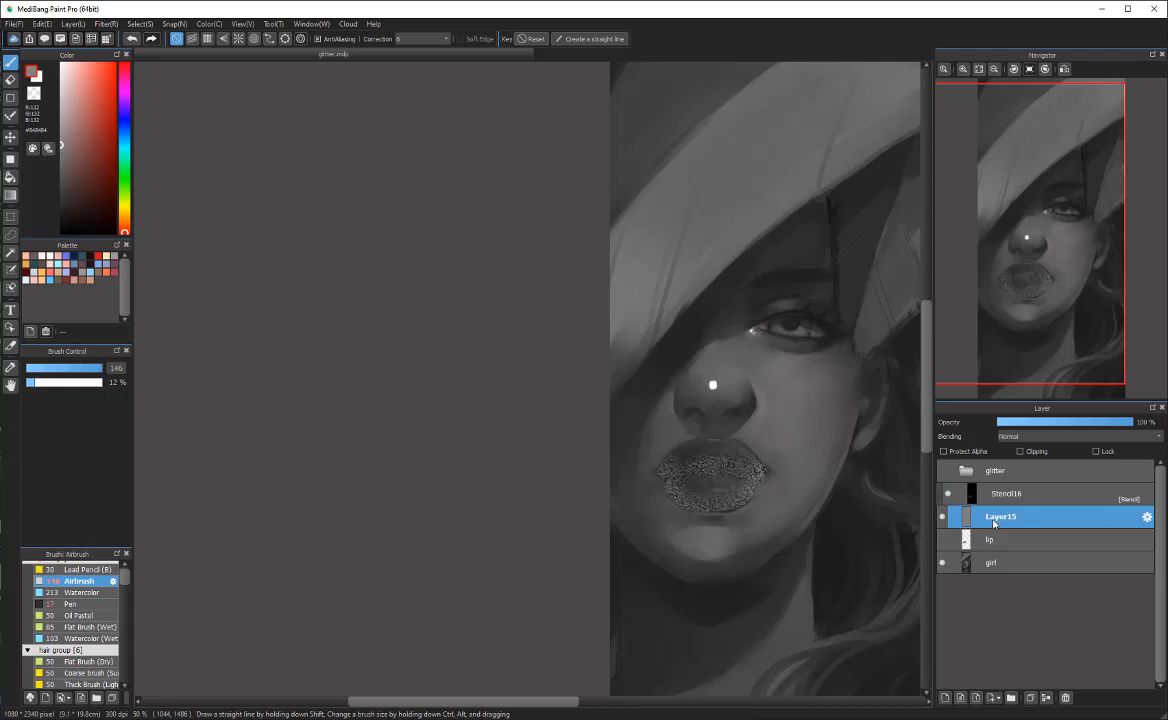
{"action": "double_click", "coordinate": [994, 519]}
{"action": "type", "text": "glitter"}
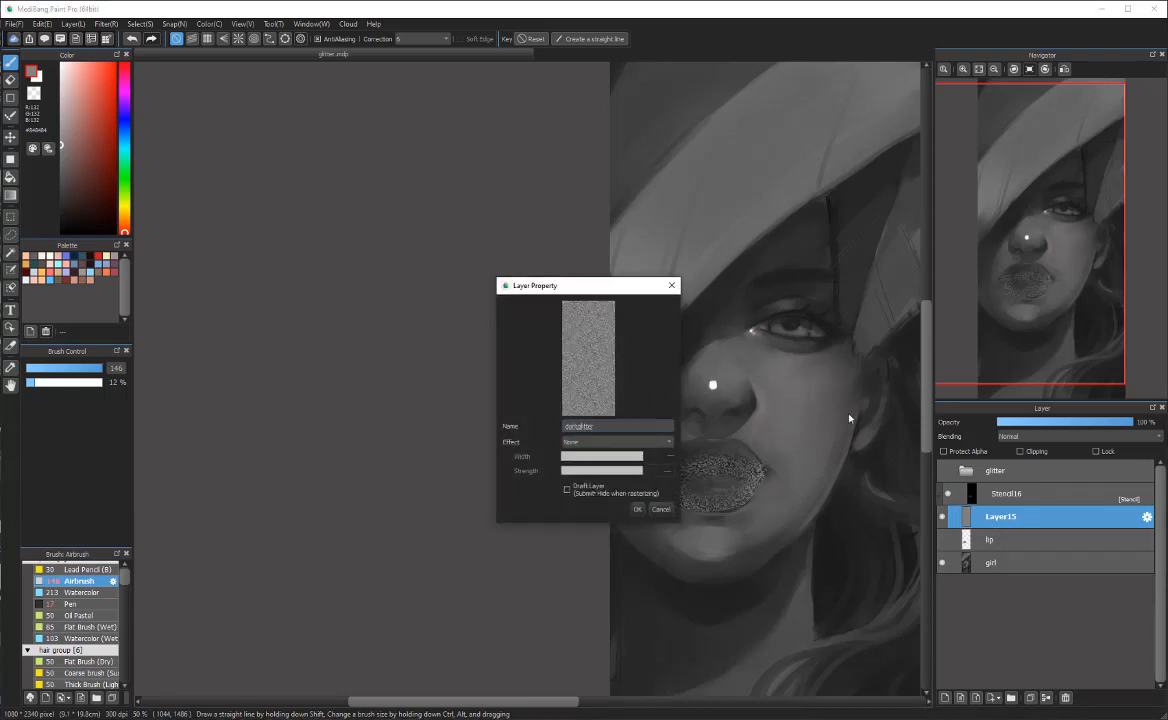
{"action": "key", "text": "Return"}
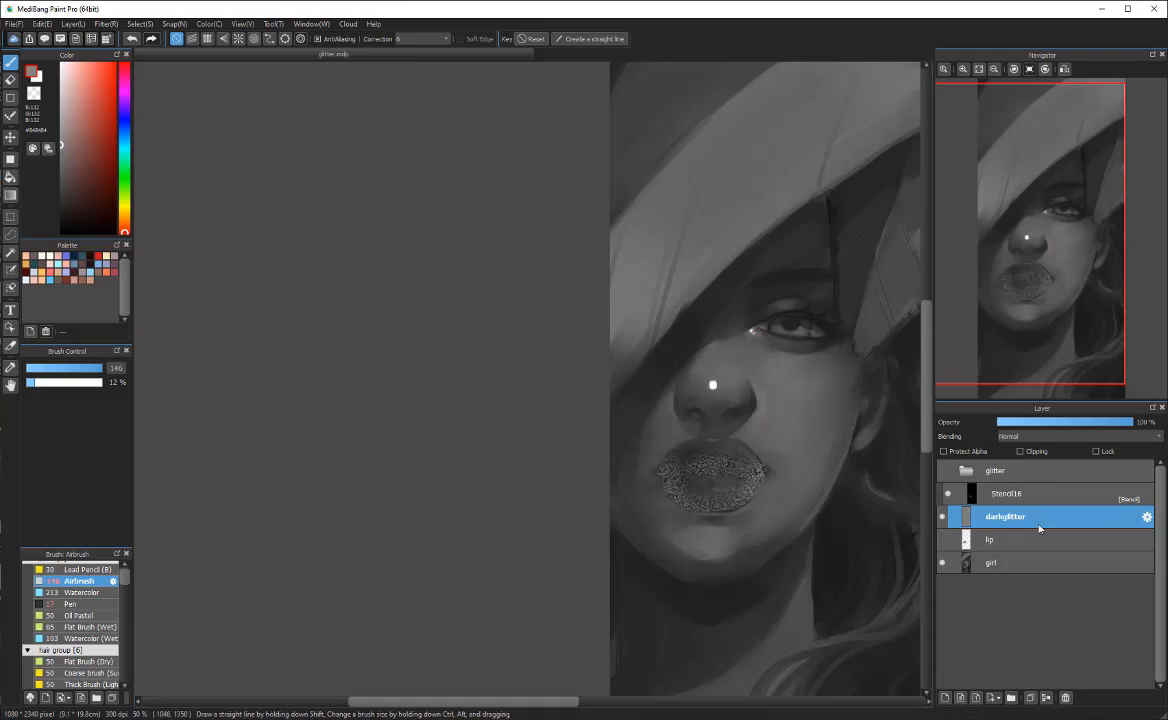
Step: Set the darkglitter layer's blending mode to Multiply
{"action": "left_click", "coordinate": [1035, 437]}
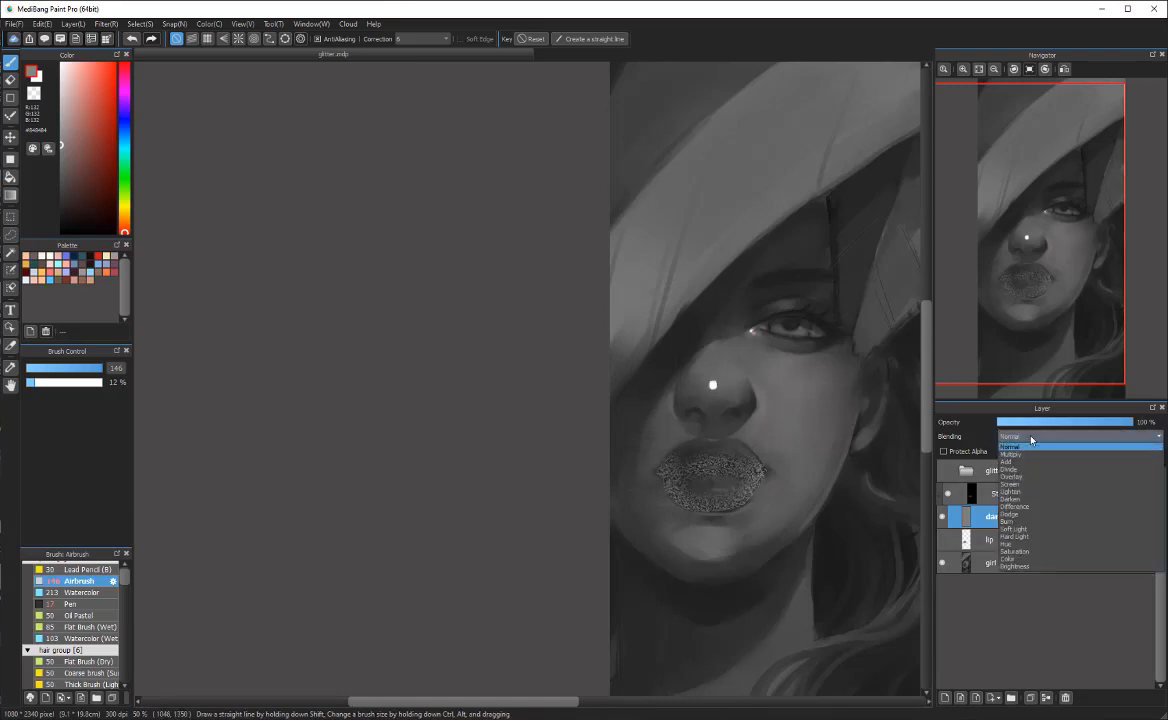
{"action": "left_click", "coordinate": [1031, 455]}
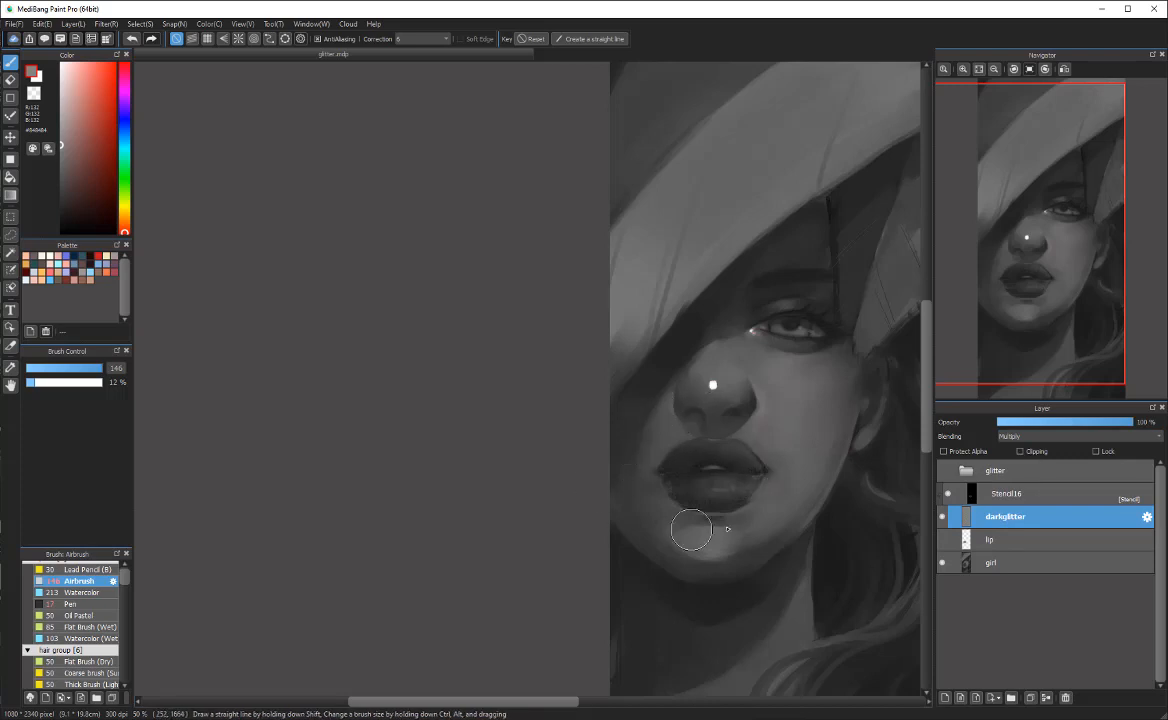
{"action": "scroll", "coordinate": [765, 478], "scroll_direction": "up", "scroll_amount": 2}
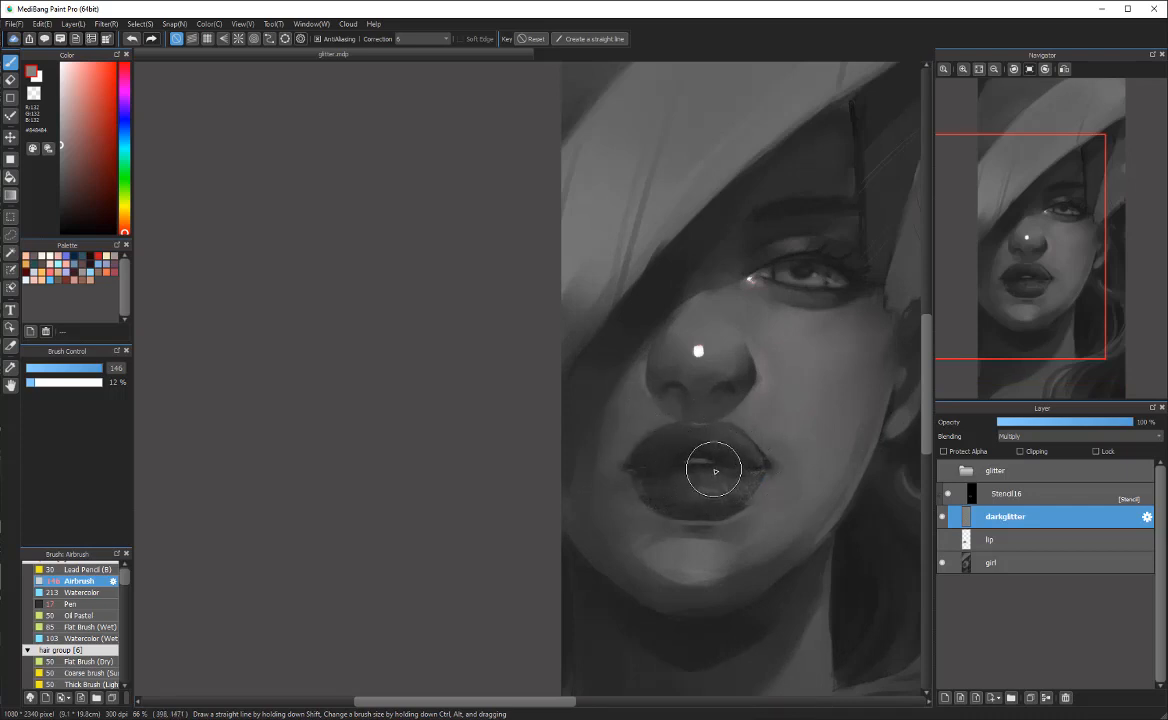
Step: Add a new layer named lightglitter directly above the stencil layer
{"action": "left_click", "coordinate": [1021, 500]}
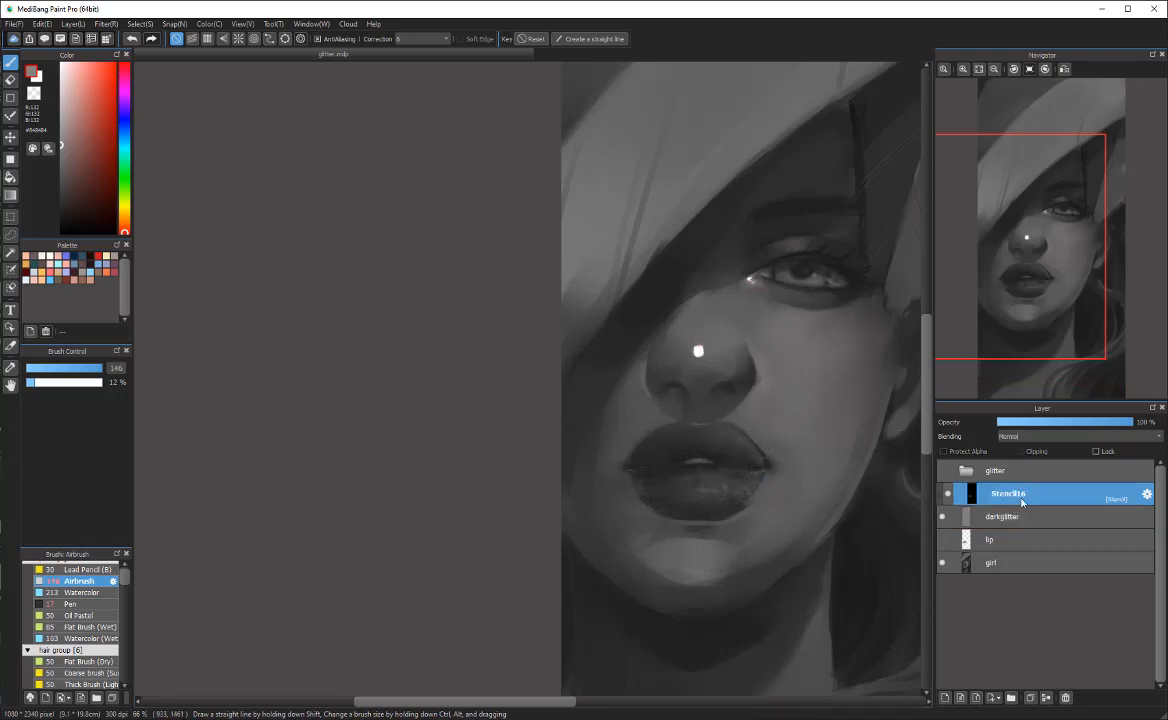
{"action": "left_click", "coordinate": [945, 697]}
{"action": "double_click", "coordinate": [1000, 497]}
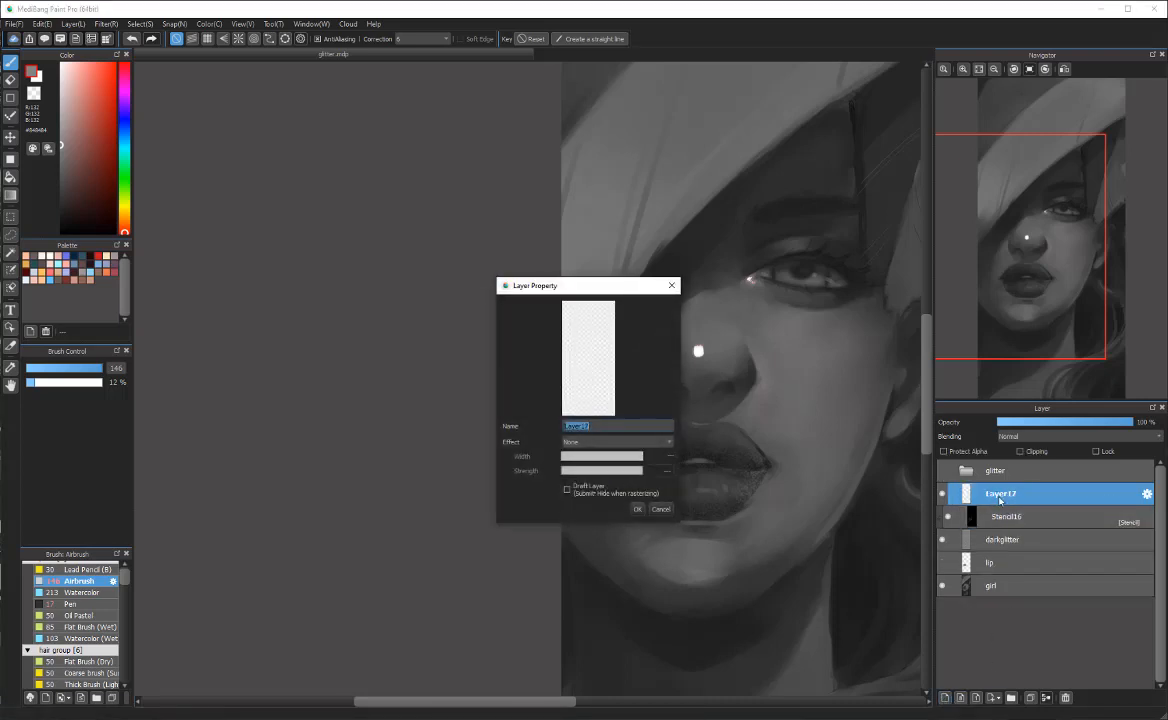
{"action": "type", "text": "lightglitter"}
{"action": "key", "text": "Return"}
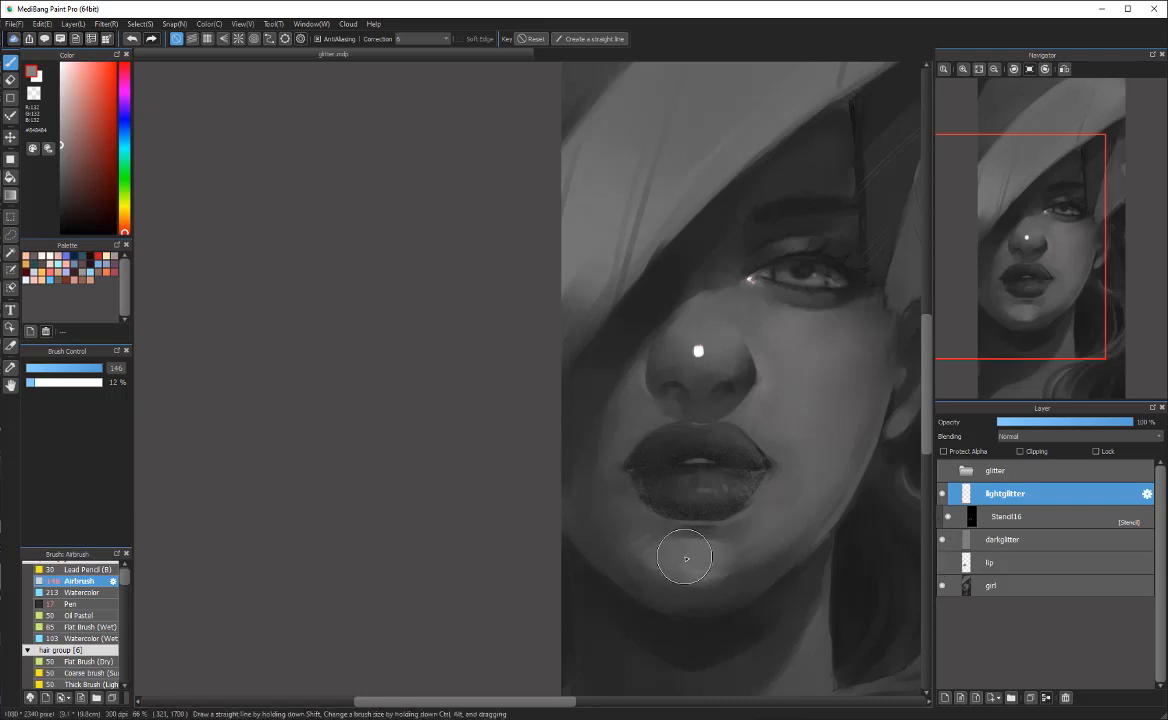
Step: Create a selection from the lip layer's opaque shape, hide the lip layer again and make lightglitter the active layer
{"action": "left_click", "coordinate": [942, 564]}
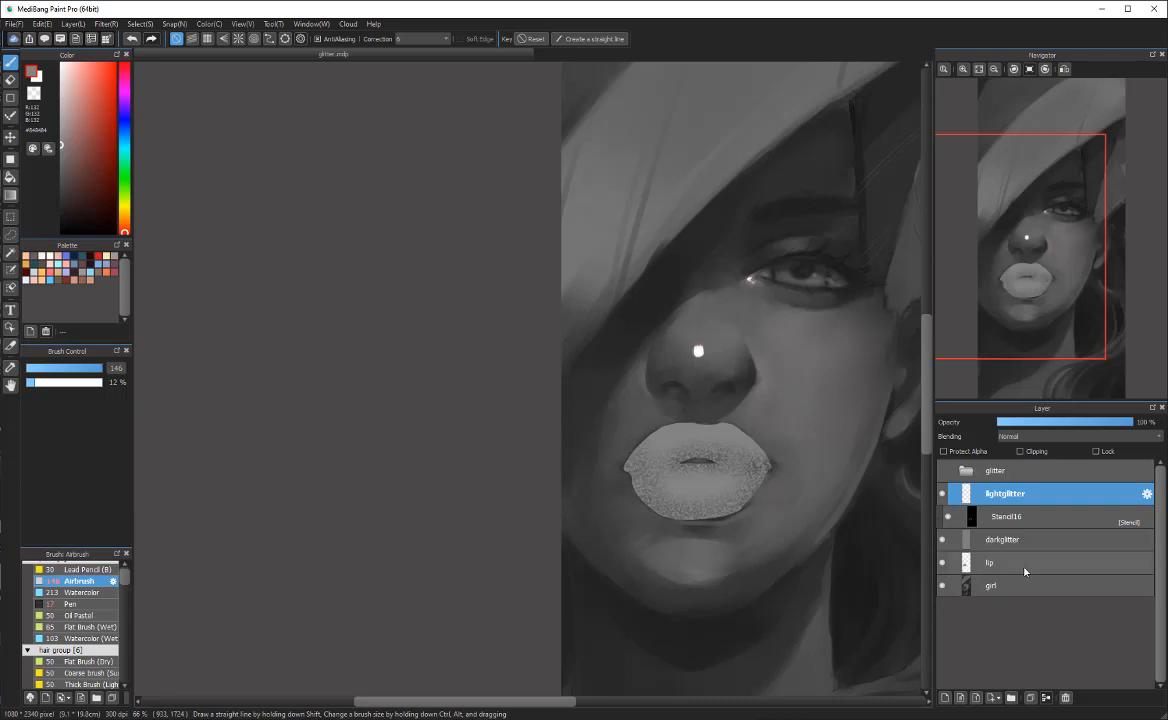
{"action": "left_click", "coordinate": [957, 565]}
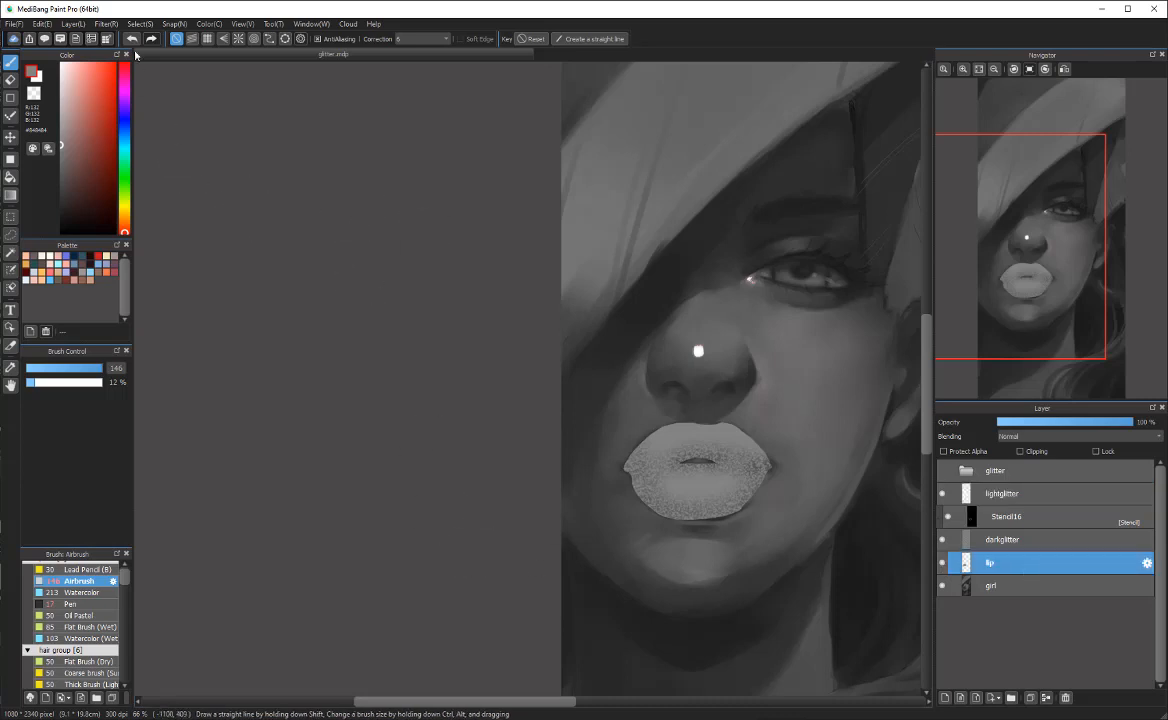
{"action": "left_click", "coordinate": [139, 23]}
{"action": "left_click", "coordinate": [185, 118]}
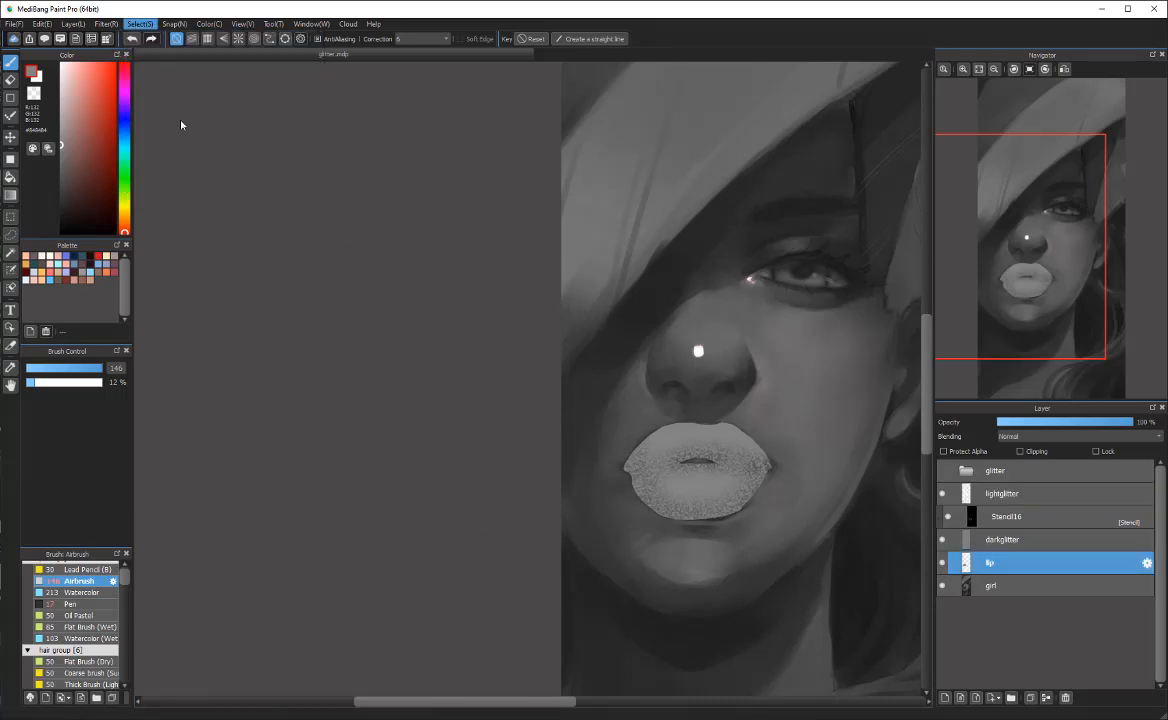
{"action": "left_click", "coordinate": [942, 562]}
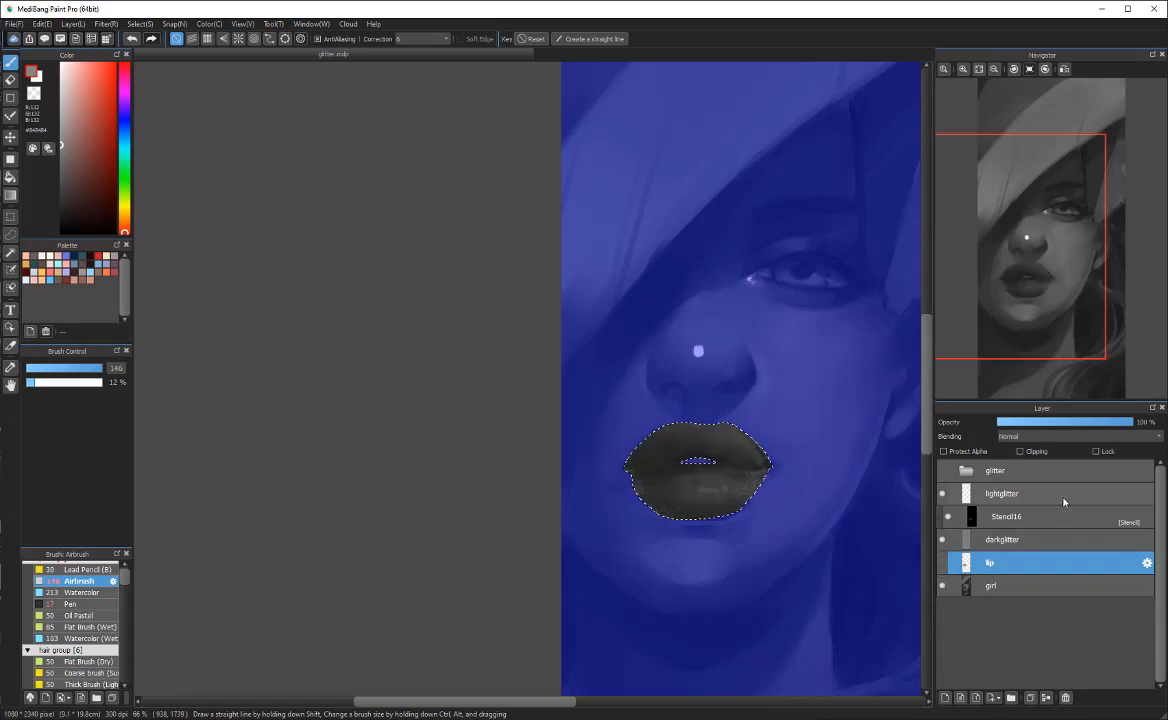
{"action": "left_click", "coordinate": [1002, 493]}
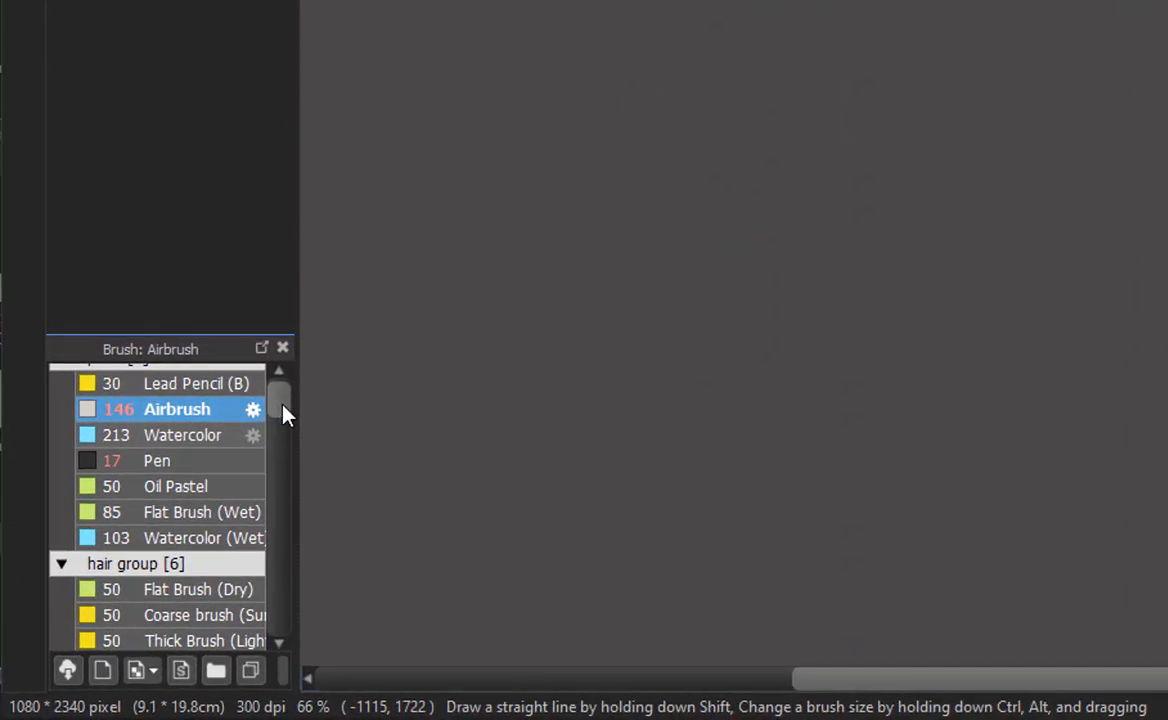
Step: Choose the Splatter (watercolor) brush for painting the light glitter
{"action": "left_click_drag", "start_coordinate": [125, 582], "coordinate": [125, 598]}
{"action": "left_click_drag", "start_coordinate": [307, 417], "coordinate": [311, 499]}
{"action": "left_click", "coordinate": [205, 470]}
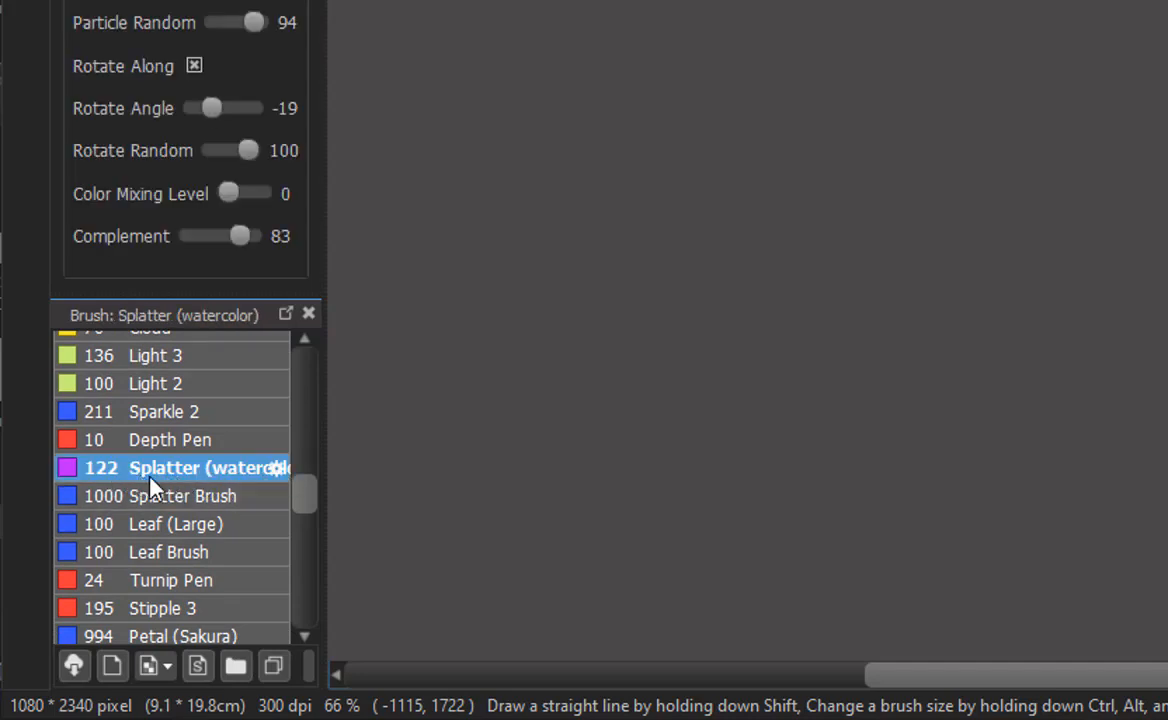
Step: Search the cloud brush materials for splatter and locate the Splatter (watercolor) brush
{"action": "left_click", "coordinate": [75, 668]}
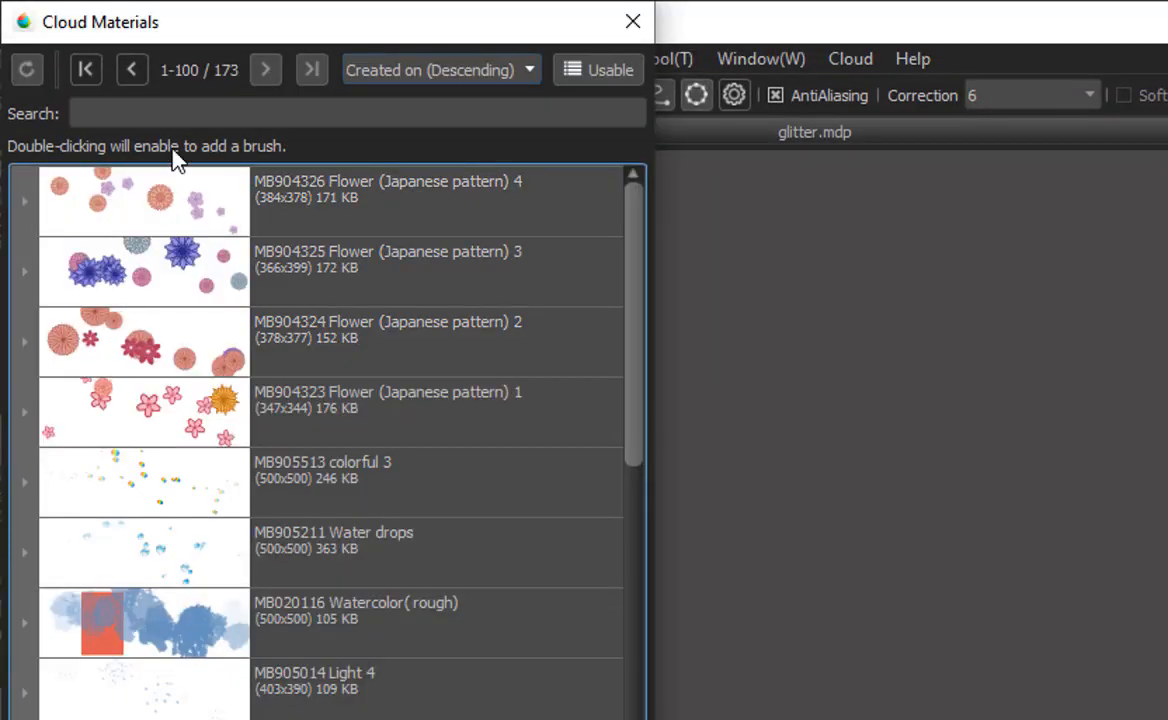
{"action": "left_click", "coordinate": [205, 103]}
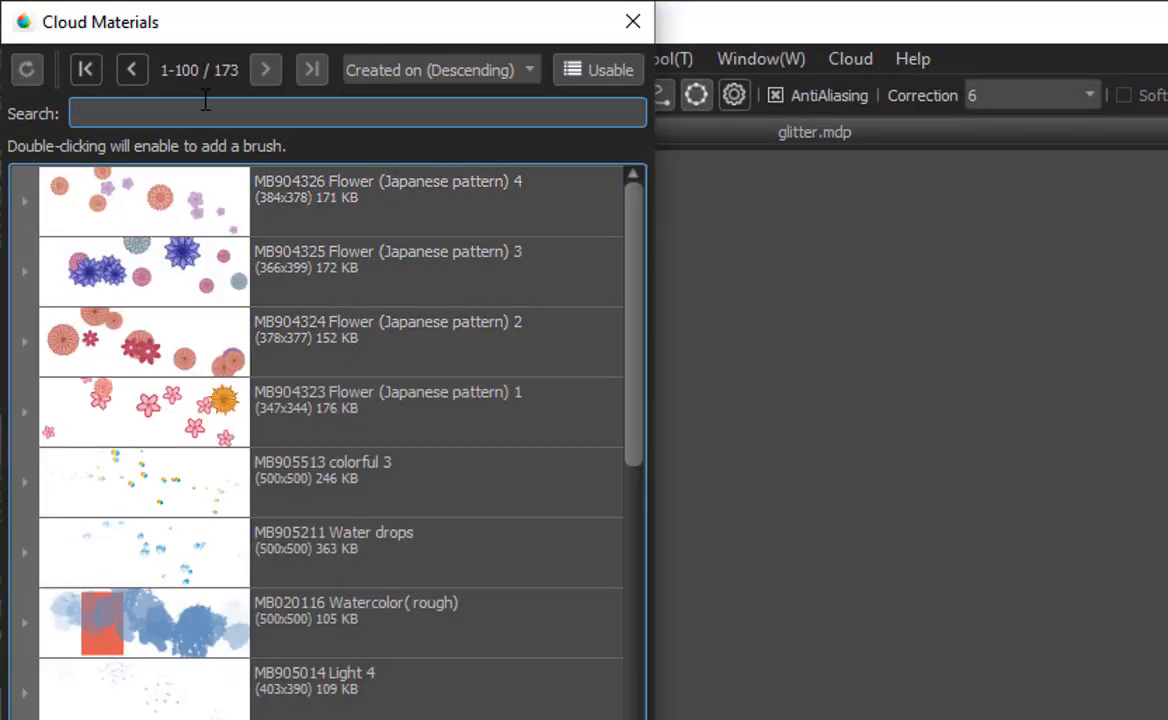
{"action": "type", "text": "splatter"}
{"action": "key", "text": "Return"}
{"action": "left_click", "coordinate": [425, 206]}
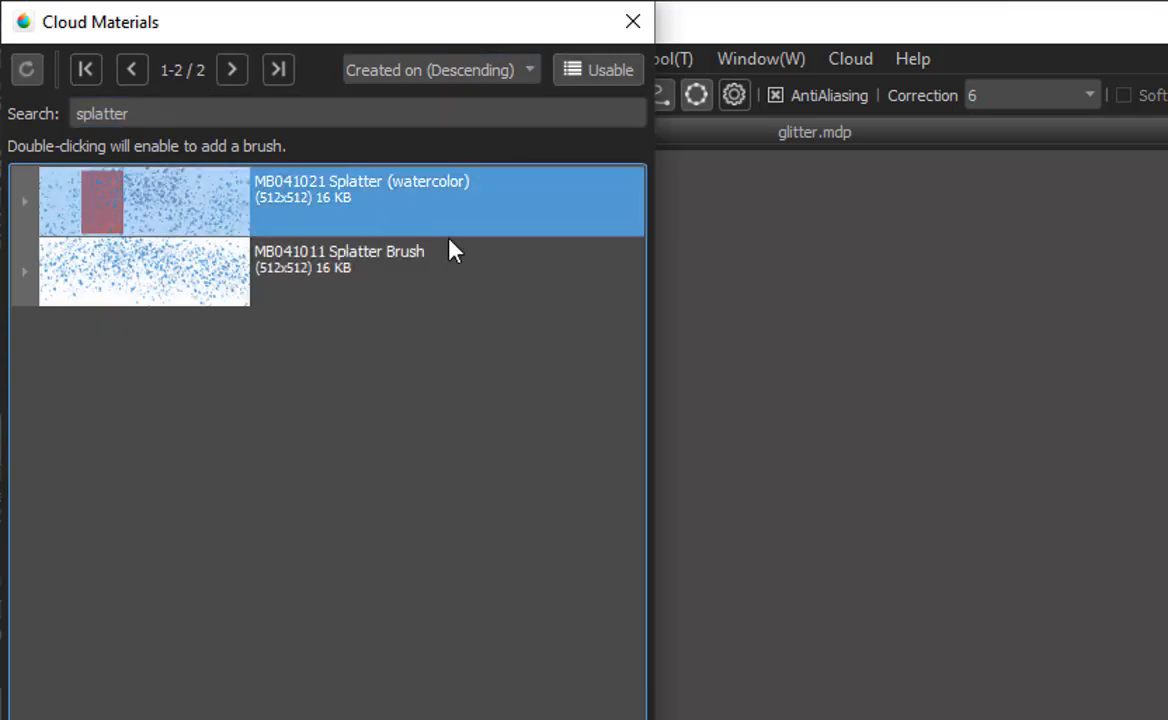
{"action": "left_click", "coordinate": [631, 21]}
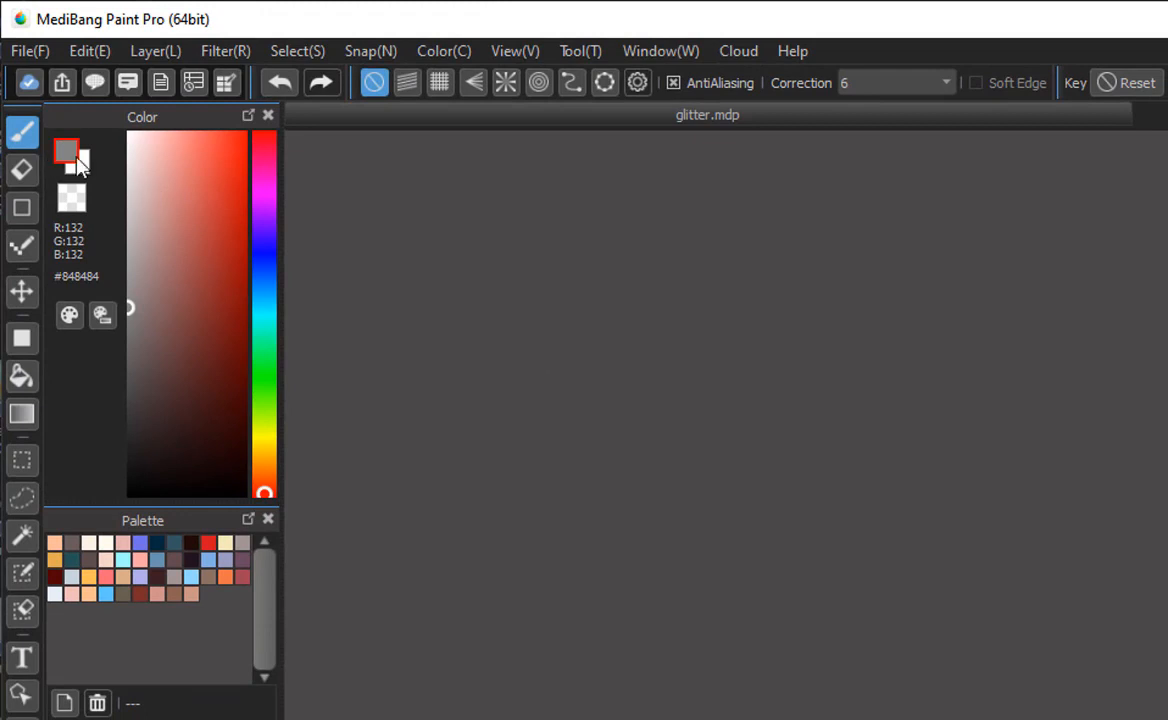
Step: Scatter white speckles across the selected lips at brush size 122 and 81% opacity, and thin them out using the transparent colour
{"action": "left_click", "coordinate": [76, 162]}
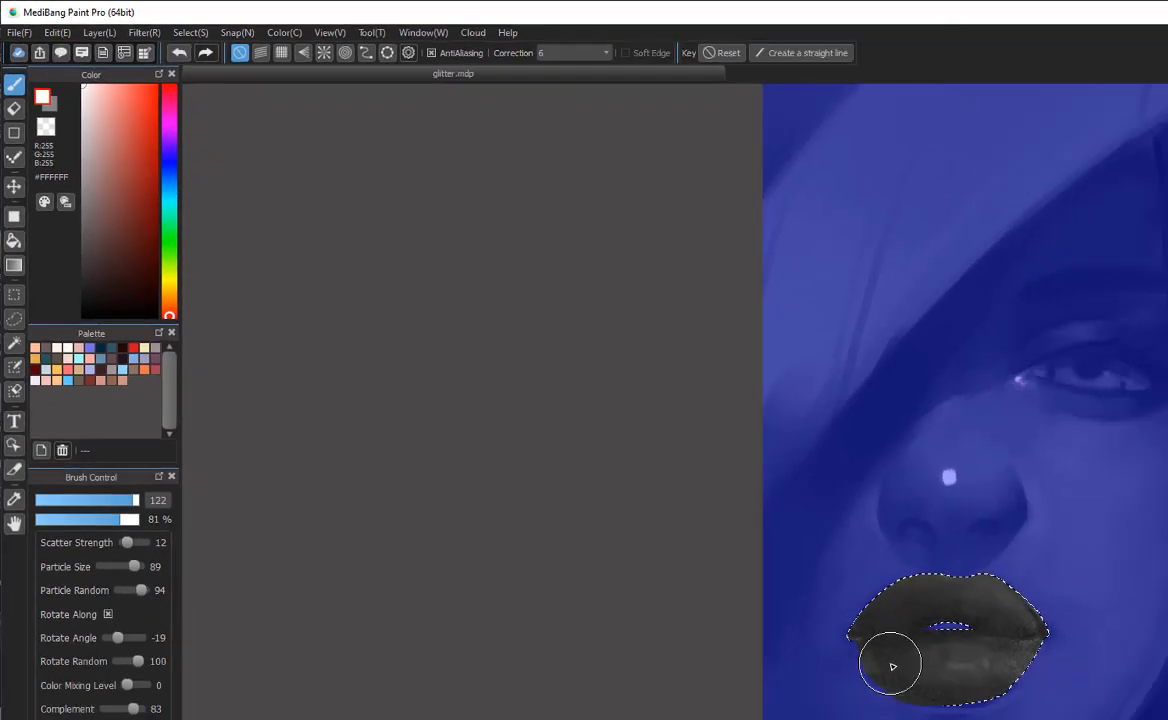
{"action": "mouse_move", "coordinate": [656, 491]}
{"action": "left_mouse_down"}
{"action": "mouse_move", "coordinate": [697, 500]}
{"action": "mouse_move", "coordinate": [755, 483]}
{"action": "mouse_move", "coordinate": [610, 485]}
{"action": "mouse_move", "coordinate": [662, 462]}
{"action": "mouse_move", "coordinate": [657, 449]}
{"action": "mouse_move", "coordinate": [755, 460]}
{"action": "mouse_move", "coordinate": [596, 421]}
{"action": "mouse_move", "coordinate": [666, 508]}
{"action": "mouse_move", "coordinate": [617, 466]}
{"action": "mouse_move", "coordinate": [780, 450]}
{"action": "left_mouse_up"}
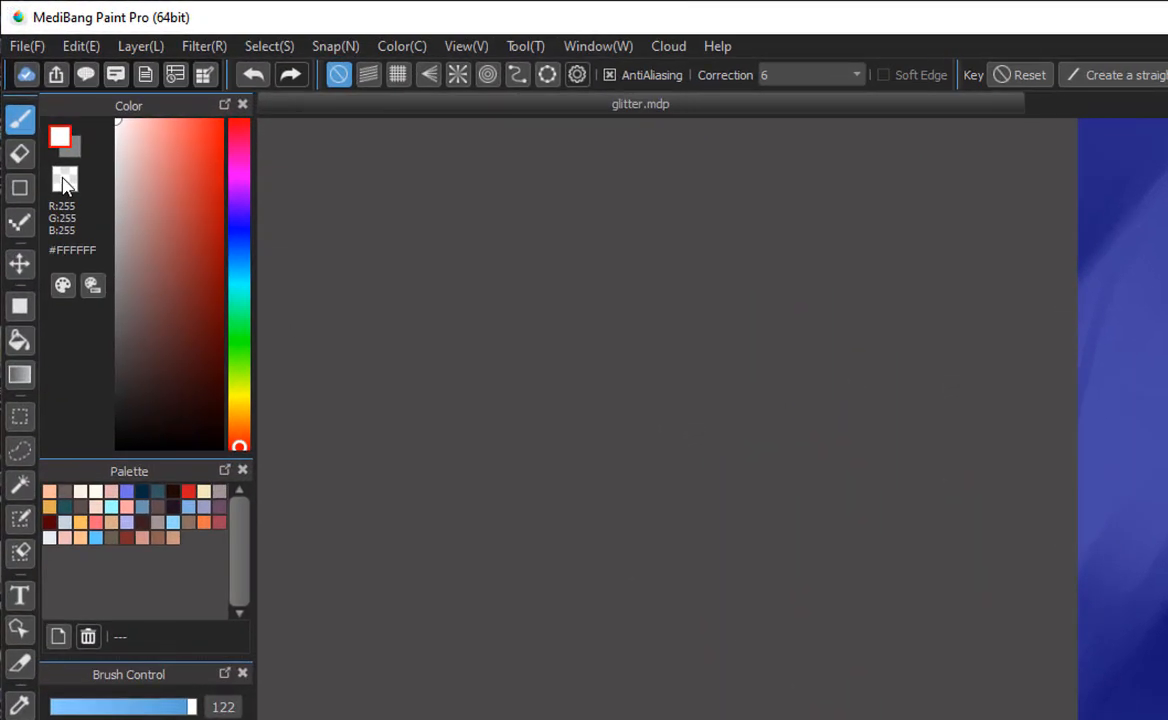
{"action": "left_click", "coordinate": [64, 181]}
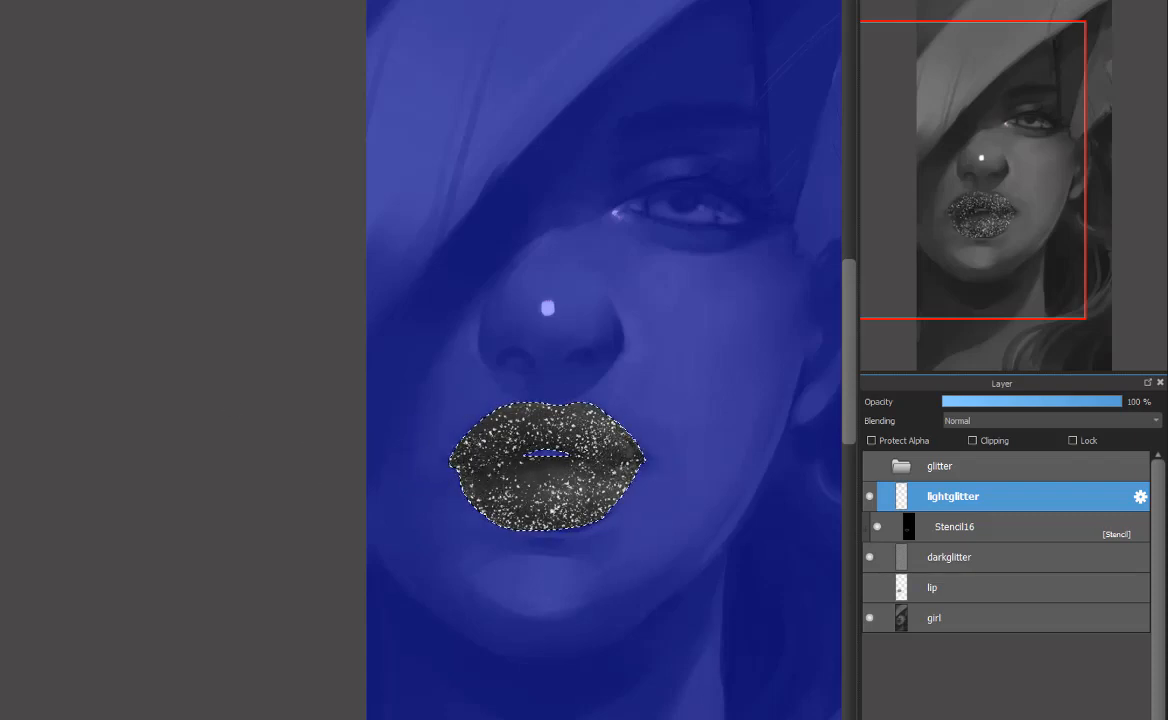
{"action": "left_click_drag", "start_coordinate": [556, 496], "coordinate": [607, 488]}
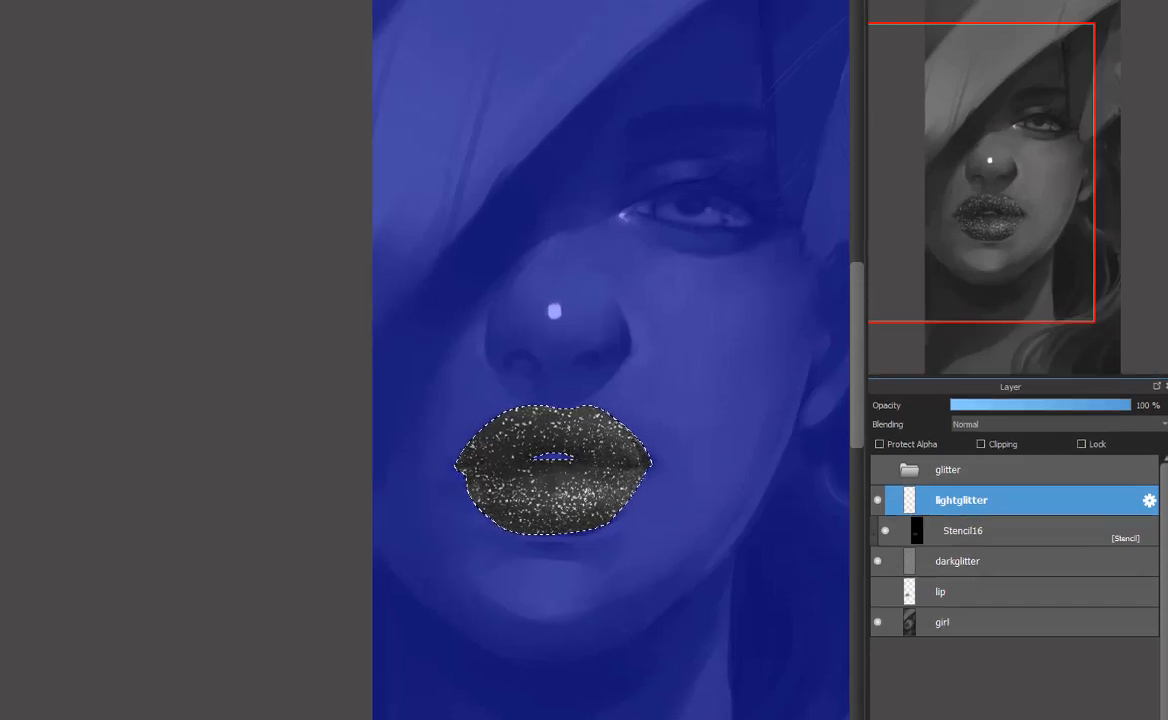
Step: Apply a Lens Blur with radius 1.79 and brightness 2.00 to the lightglitter layer and set its blending mode to Add
{"action": "left_click", "coordinate": [200, 45]}
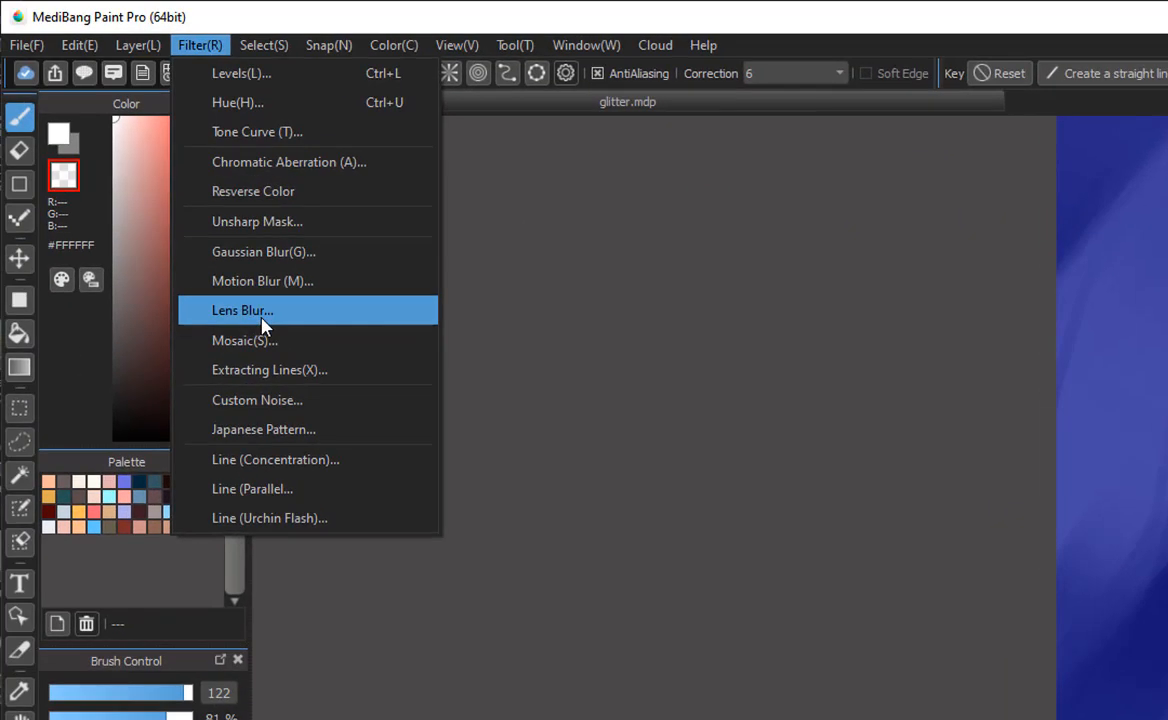
{"action": "left_click", "coordinate": [262, 318]}
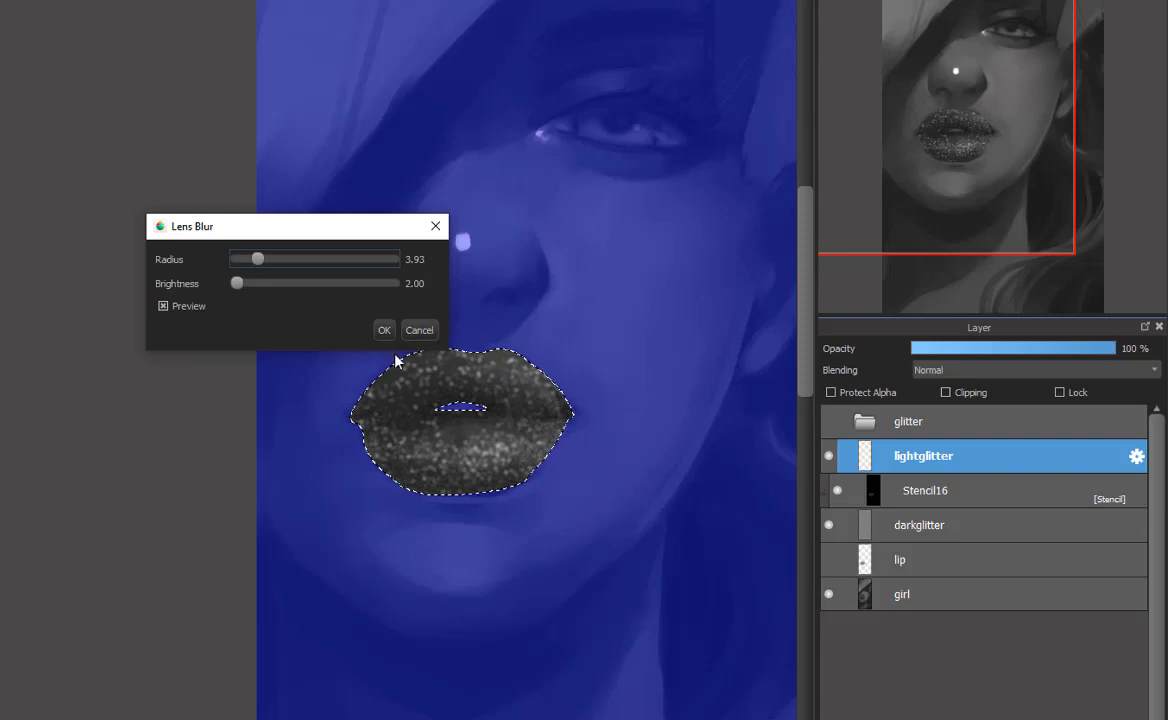
{"action": "left_click_drag", "start_coordinate": [258, 259], "coordinate": [242, 261]}
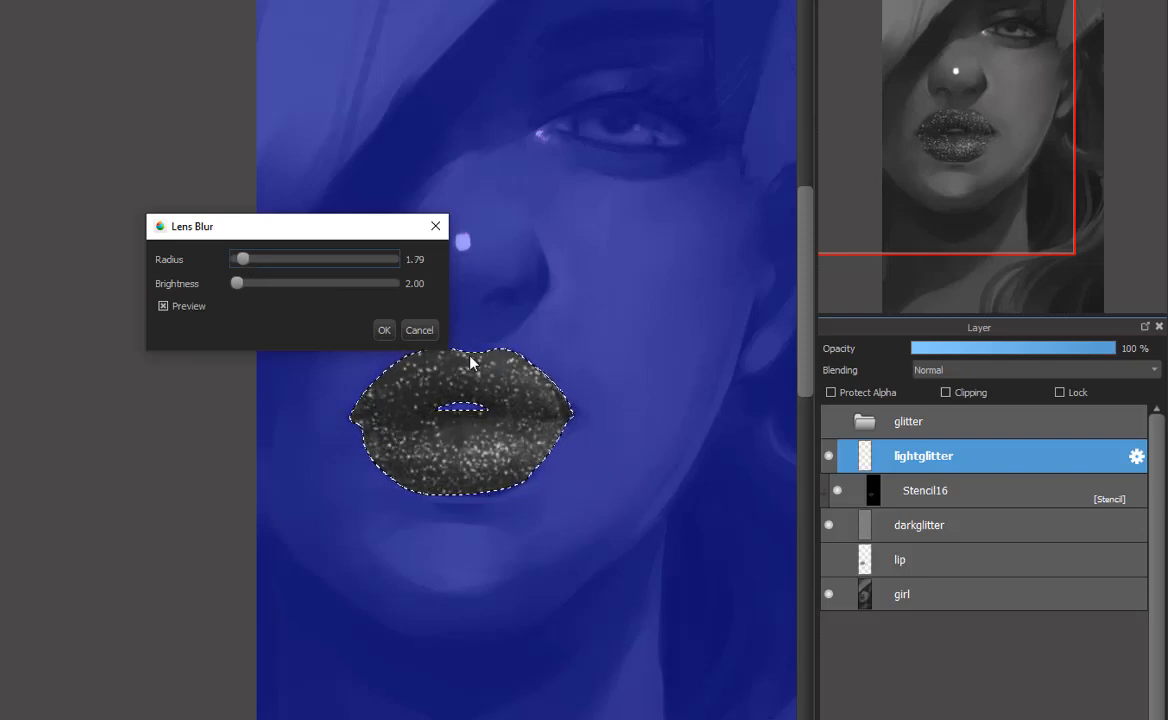
{"action": "left_click", "coordinate": [384, 332]}
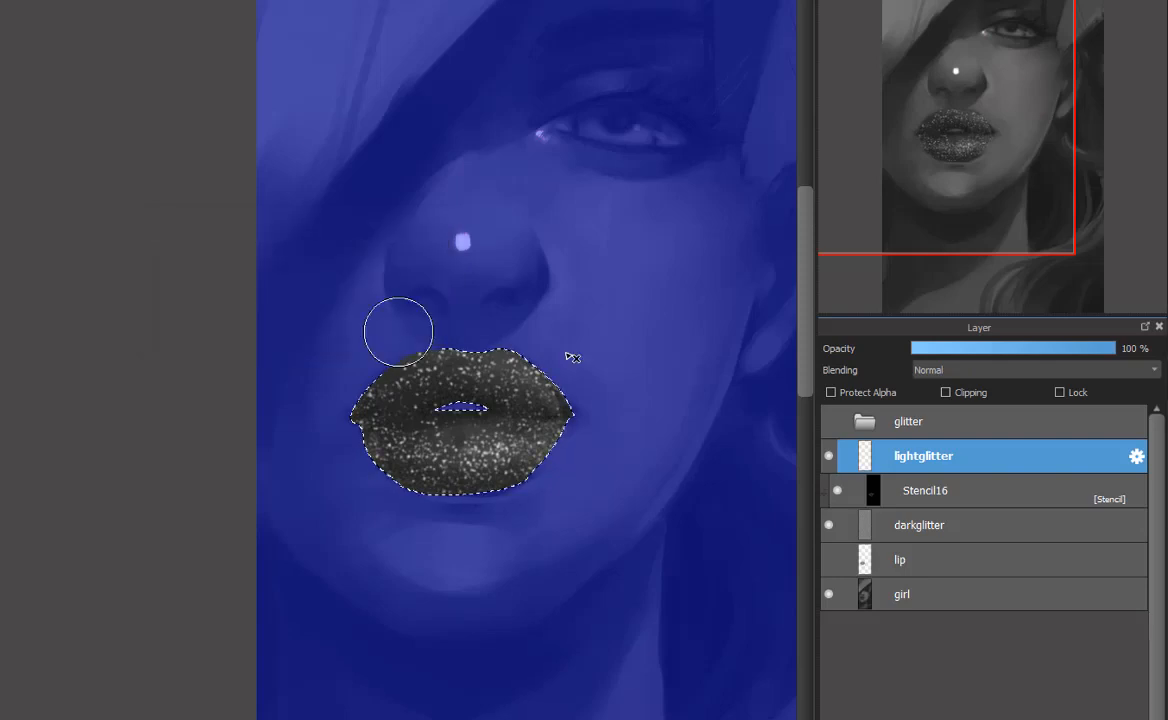
{"action": "left_click", "coordinate": [980, 374]}
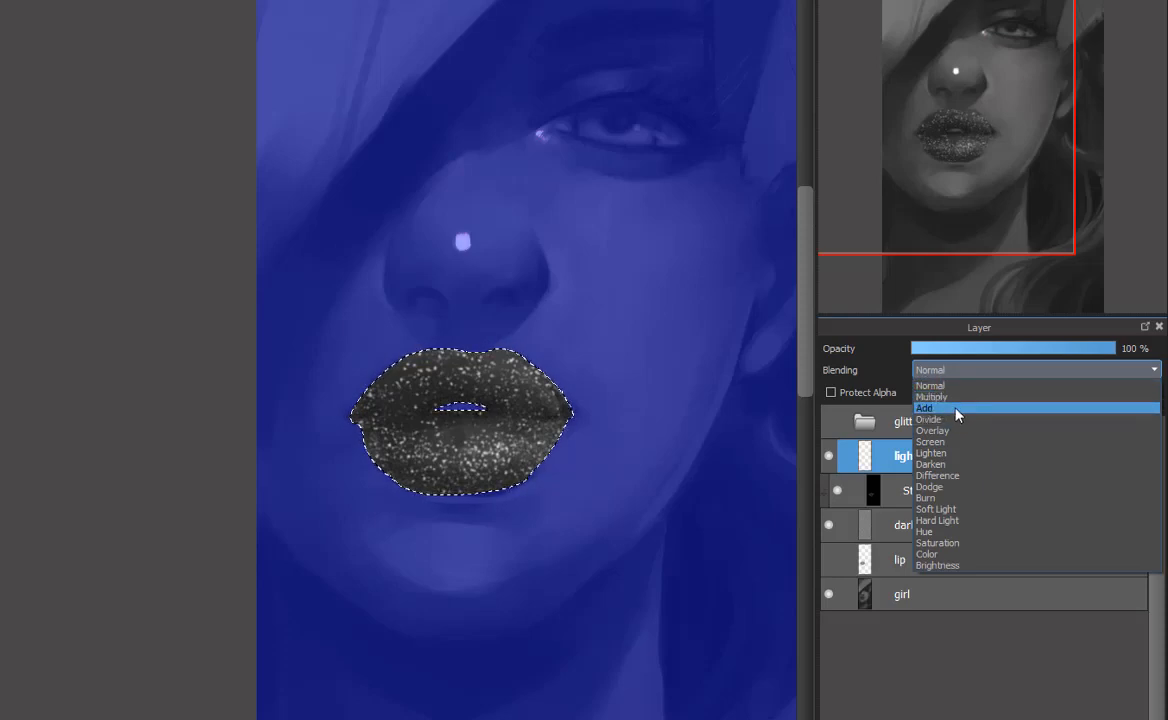
{"action": "left_click", "coordinate": [956, 413]}
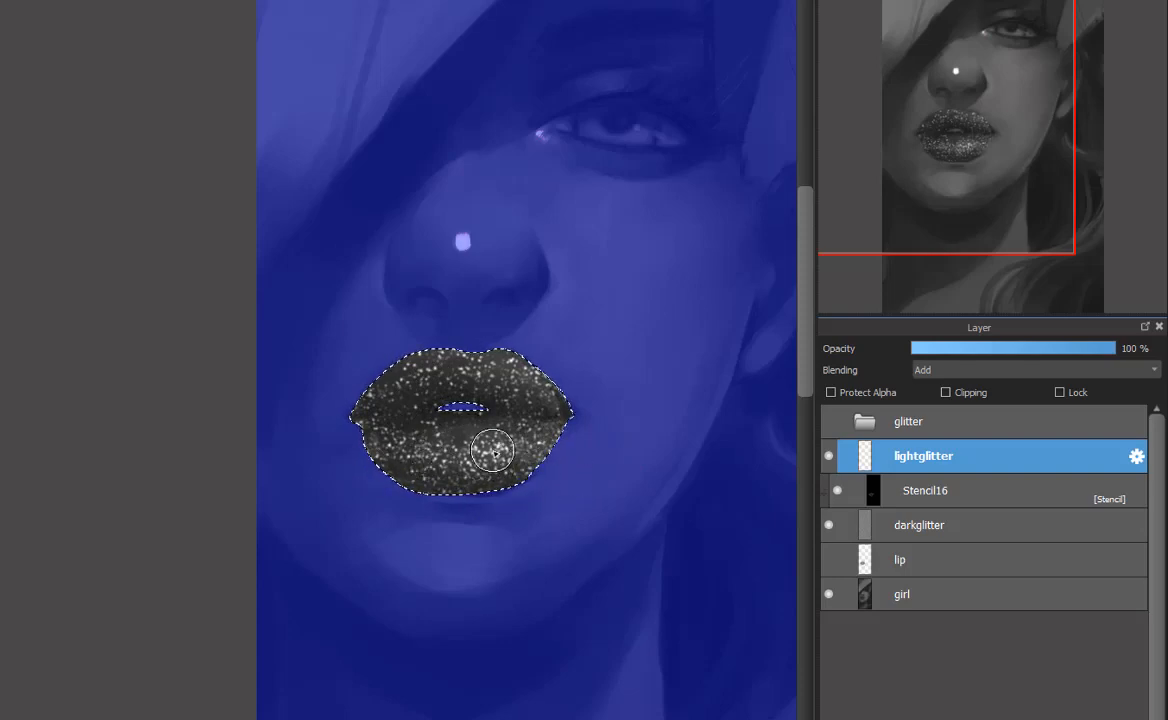
Step: Build up brighter white speckles on the highlights of the lower and upper lips with the splatter brush at size 75
{"action": "scroll", "coordinate": [493, 452], "scroll_direction": "up", "scroll_amount": 3}
{"action": "scroll", "coordinate": [493, 467], "scroll_direction": "up", "scroll_amount": 2}
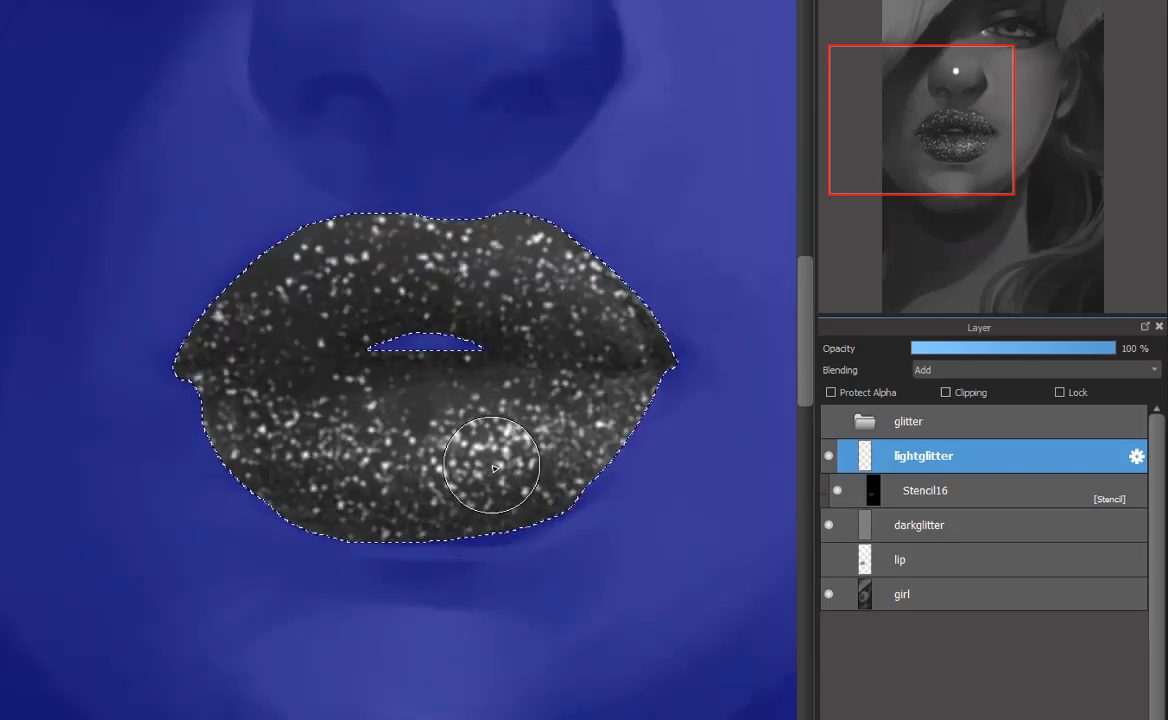
{"action": "scroll", "coordinate": [493, 467], "scroll_direction": "down", "scroll_amount": 2}
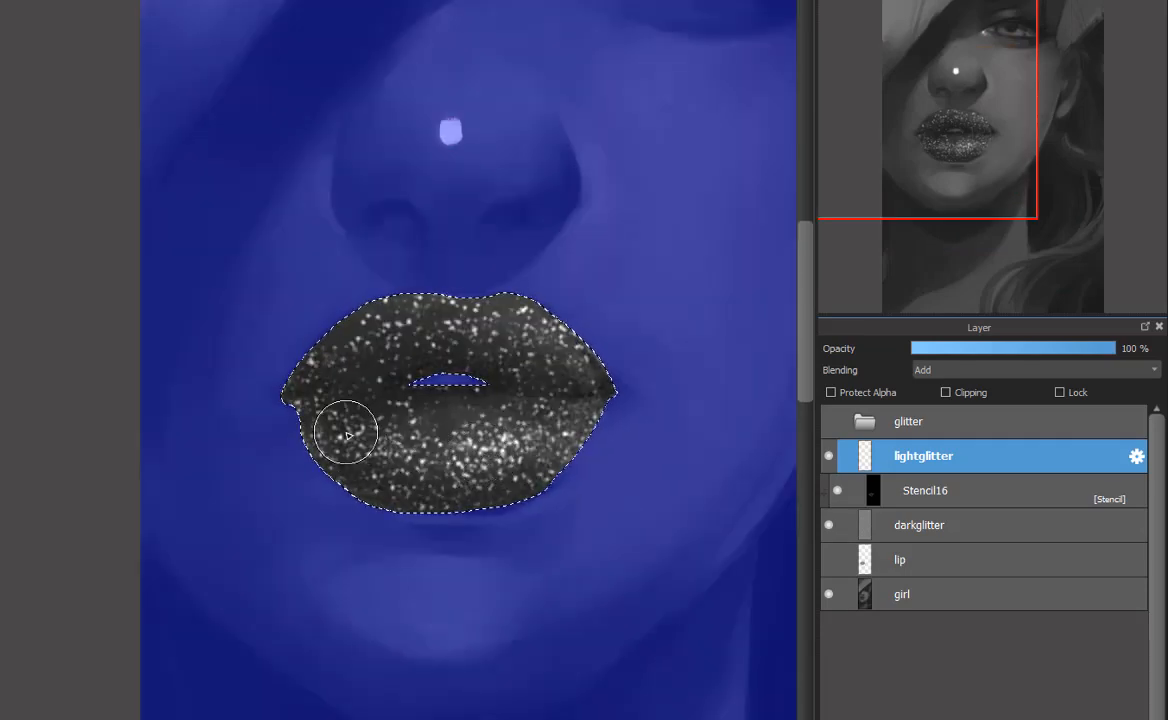
{"action": "left_click", "coordinate": [503, 452]}
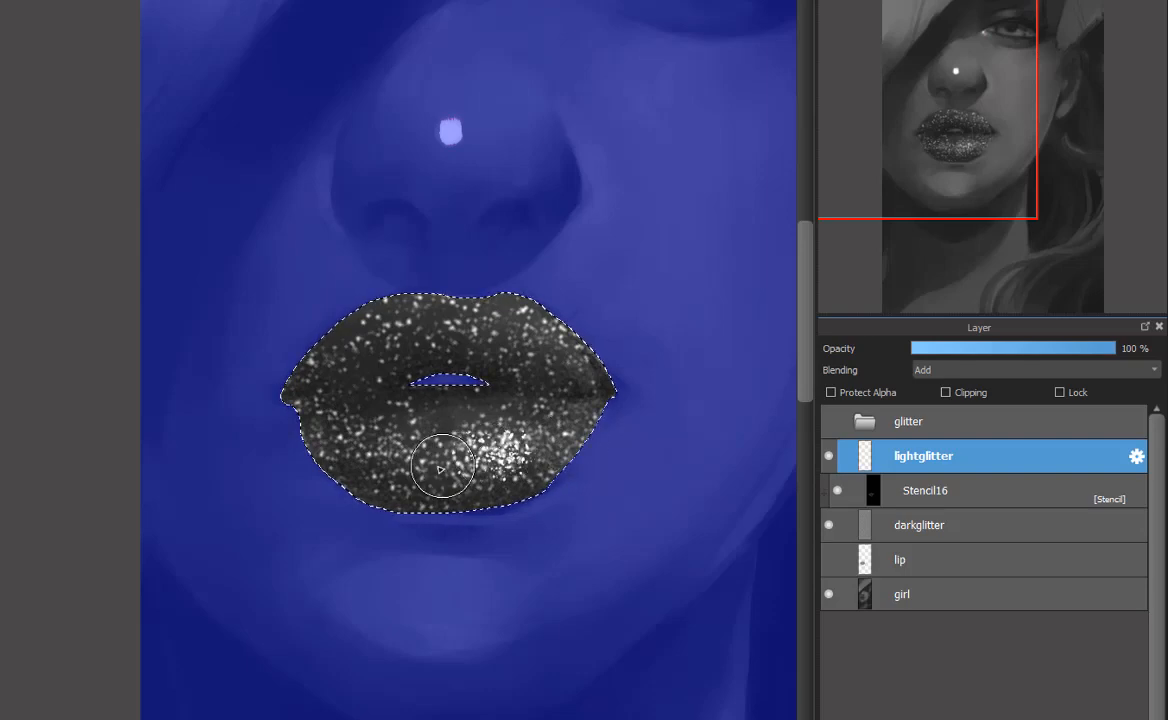
{"action": "left_click_drag", "start_coordinate": [381, 464], "coordinate": [328, 451]}
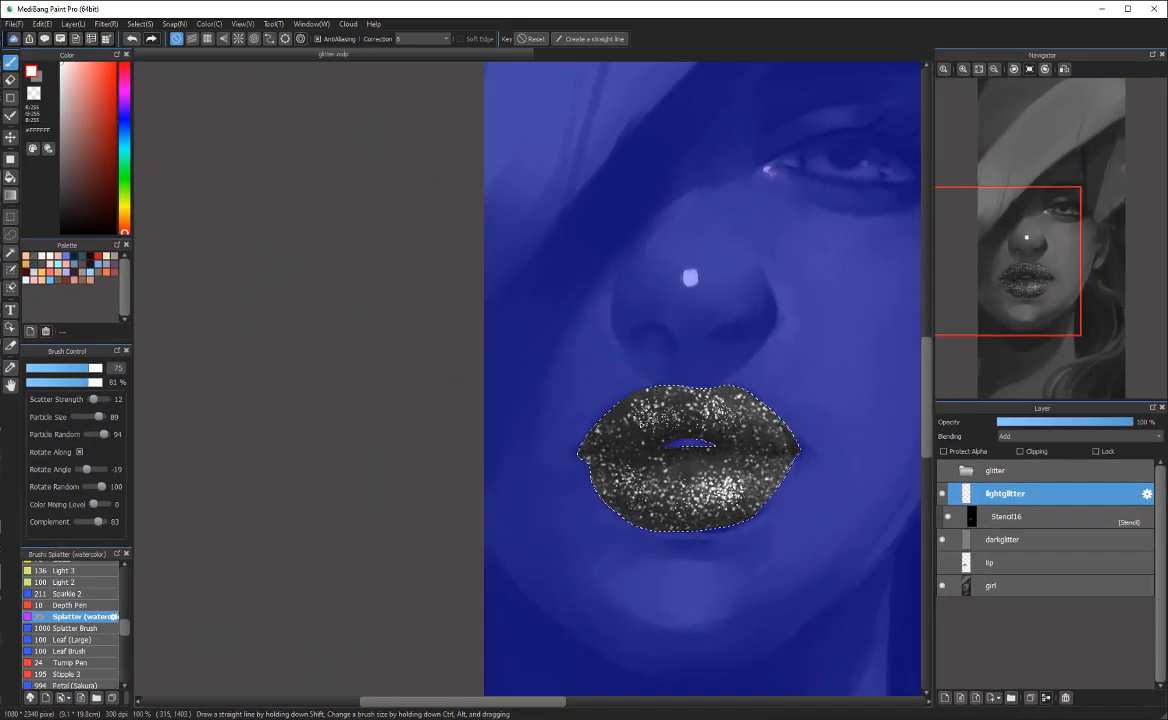
Step: Thin excess speckles on the lips using the transparent colour at size 75, and clear the lip selection
{"action": "left_click", "coordinate": [33, 94]}
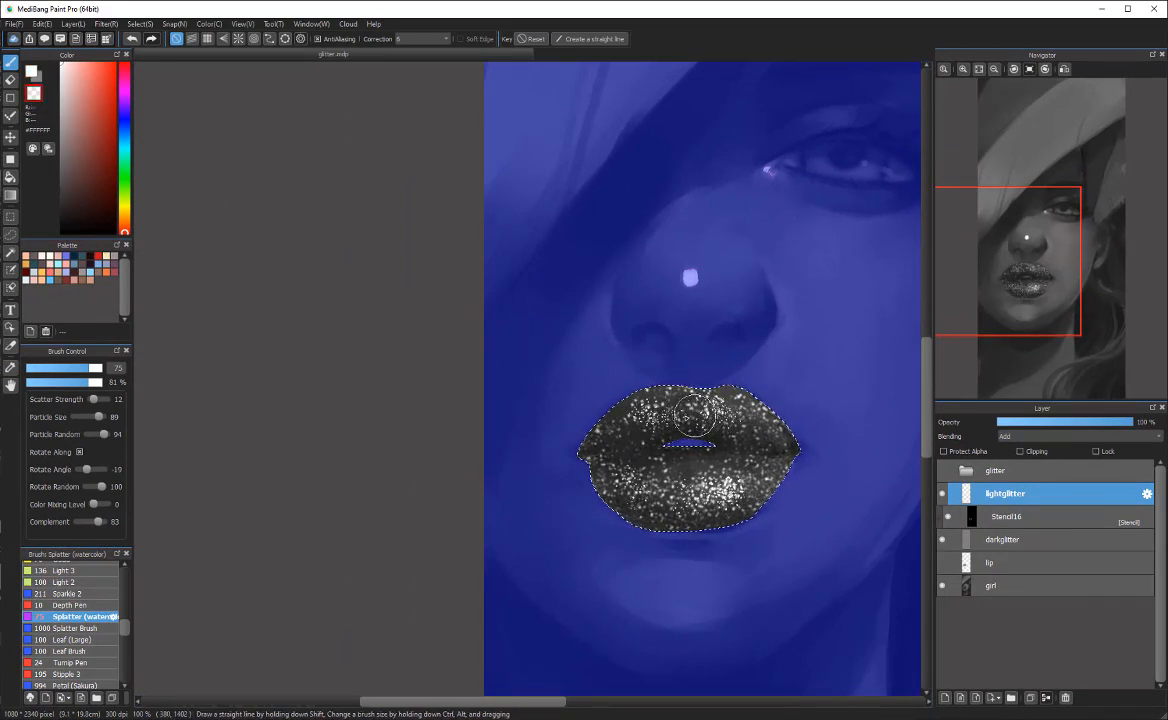
{"action": "mouse_move", "coordinate": [695, 415]}
{"action": "left_mouse_down"}
{"action": "mouse_move", "coordinate": [736, 432]}
{"action": "mouse_move", "coordinate": [667, 437]}
{"action": "mouse_move", "coordinate": [637, 485]}
{"action": "mouse_move", "coordinate": [628, 463]}
{"action": "mouse_move", "coordinate": [609, 468]}
{"action": "mouse_move", "coordinate": [619, 465]}
{"action": "left_mouse_up"}
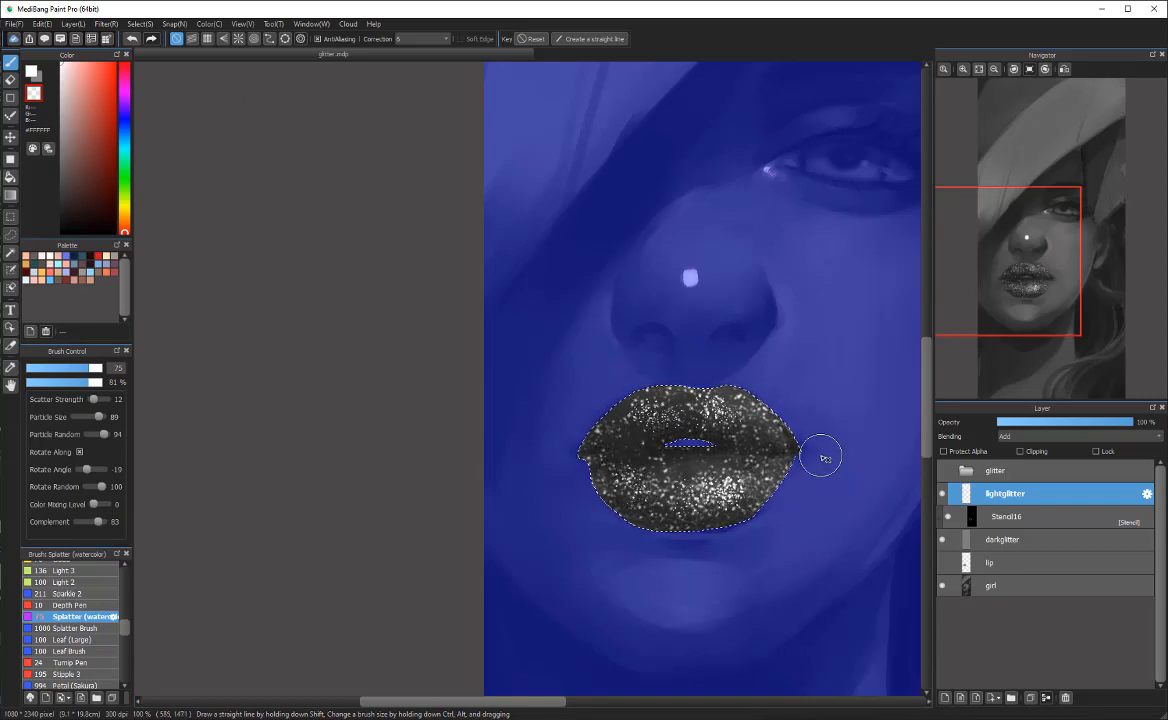
{"action": "key", "text": "ctrl+d"}
{"action": "scroll", "coordinate": [821, 458], "scroll_direction": "down", "scroll_amount": 3}
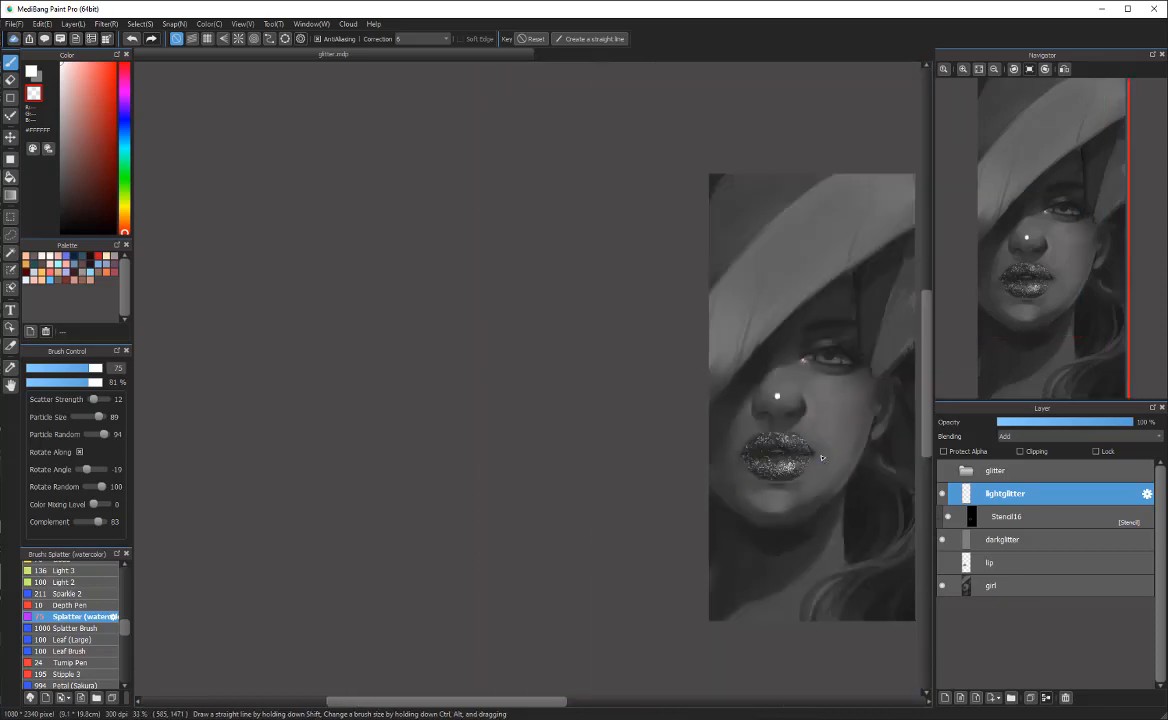
{"action": "scroll", "coordinate": [821, 458], "scroll_direction": "up", "scroll_amount": 1}
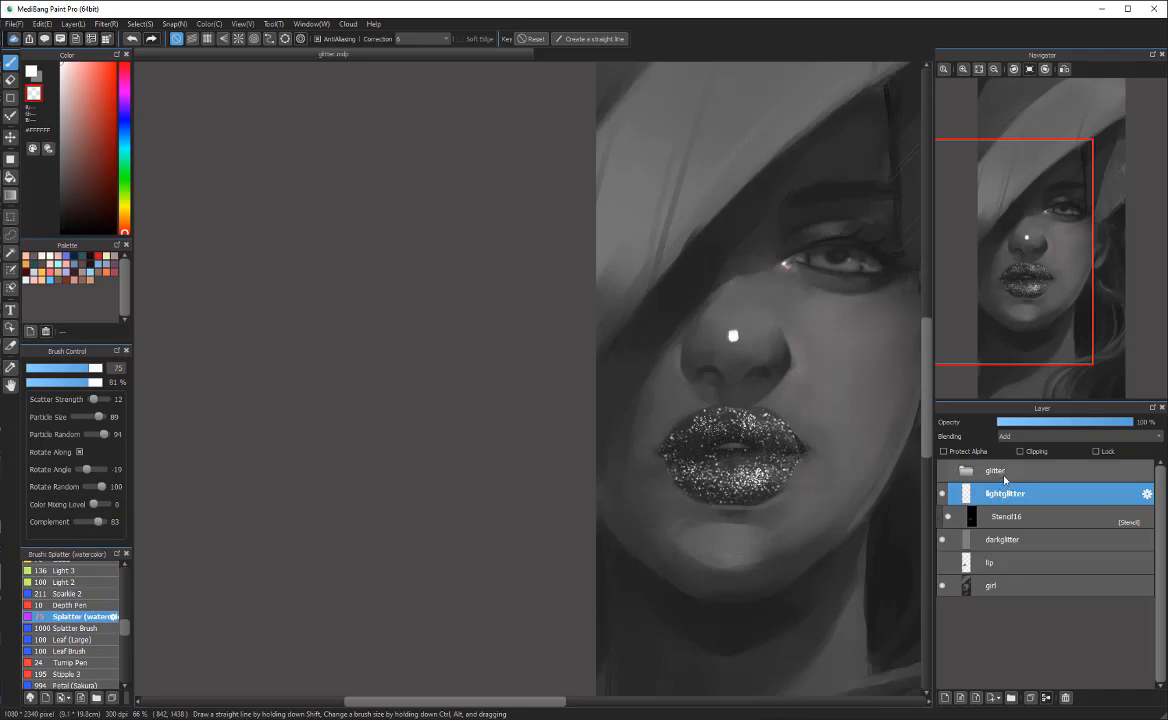
Step: Add a new layer named glossy directly above the lightglitter layer
{"action": "left_click", "coordinate": [945, 696]}
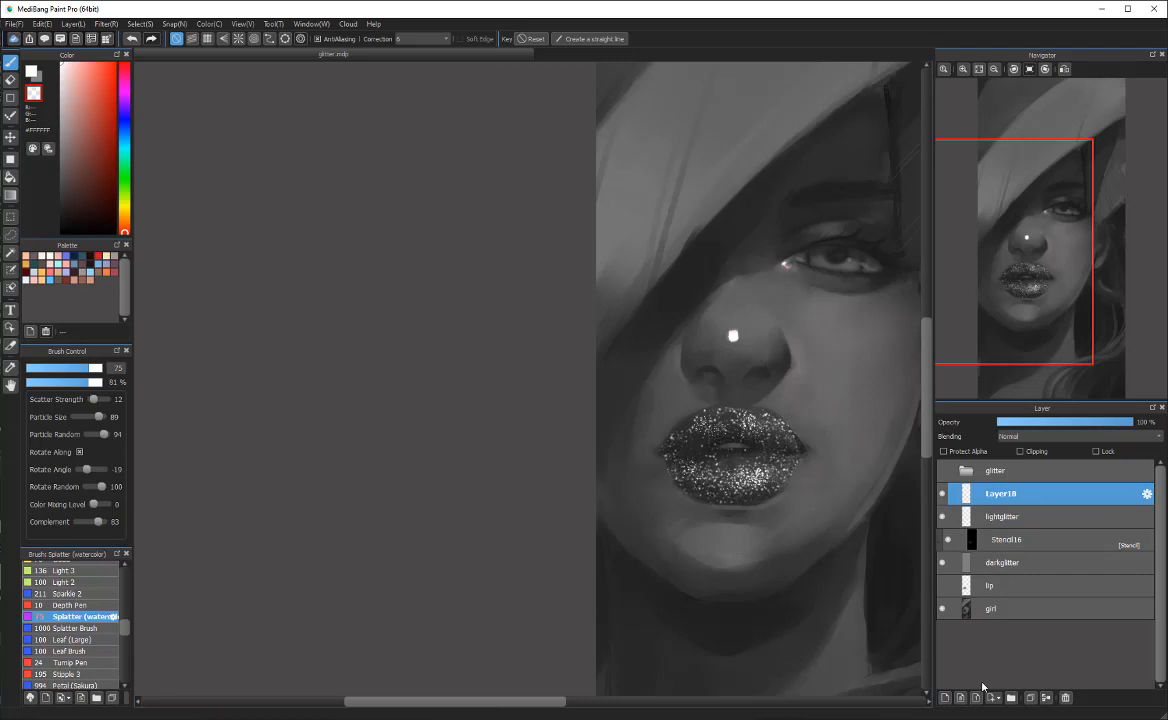
{"action": "double_click", "coordinate": [1009, 494]}
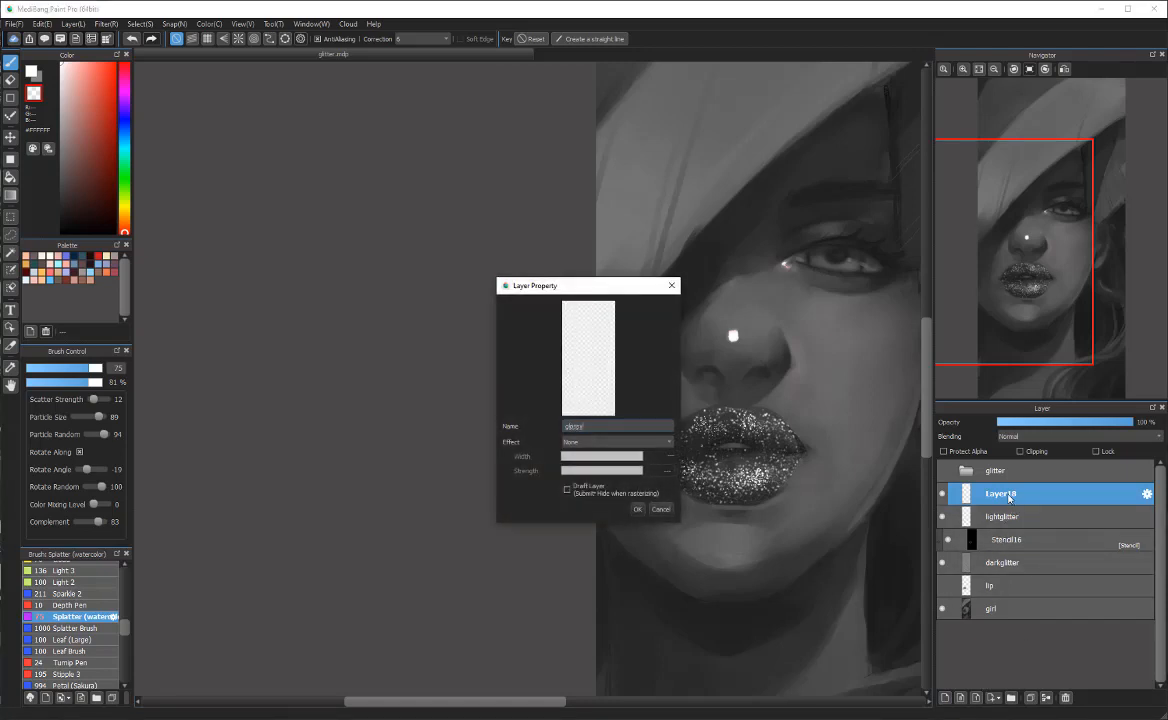
{"action": "type", "text": "glossy"}
{"action": "key", "text": "Return"}
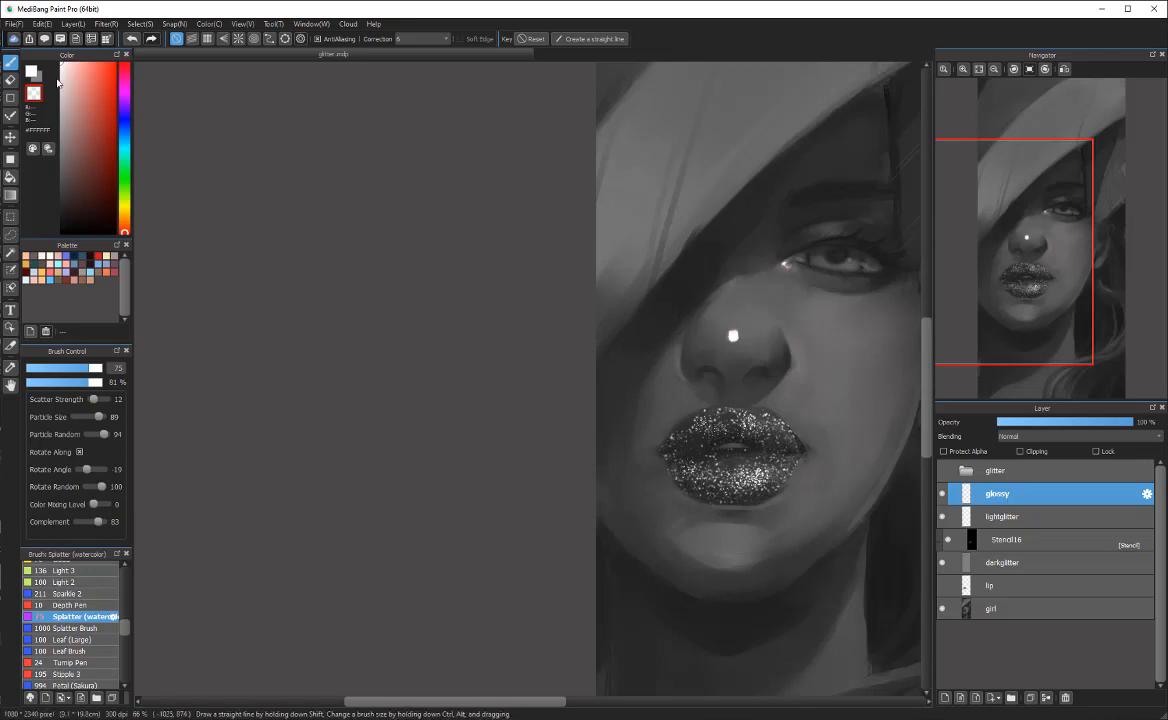
Step: Paint white highlights on the glossy layer along the lower lip and the upper lip's edge with the Lead Pencil at size 30
{"action": "left_click", "coordinate": [32, 72]}
{"action": "left_click_drag", "start_coordinate": [123, 628], "coordinate": [124, 577]}
{"action": "left_click", "coordinate": [96, 579]}
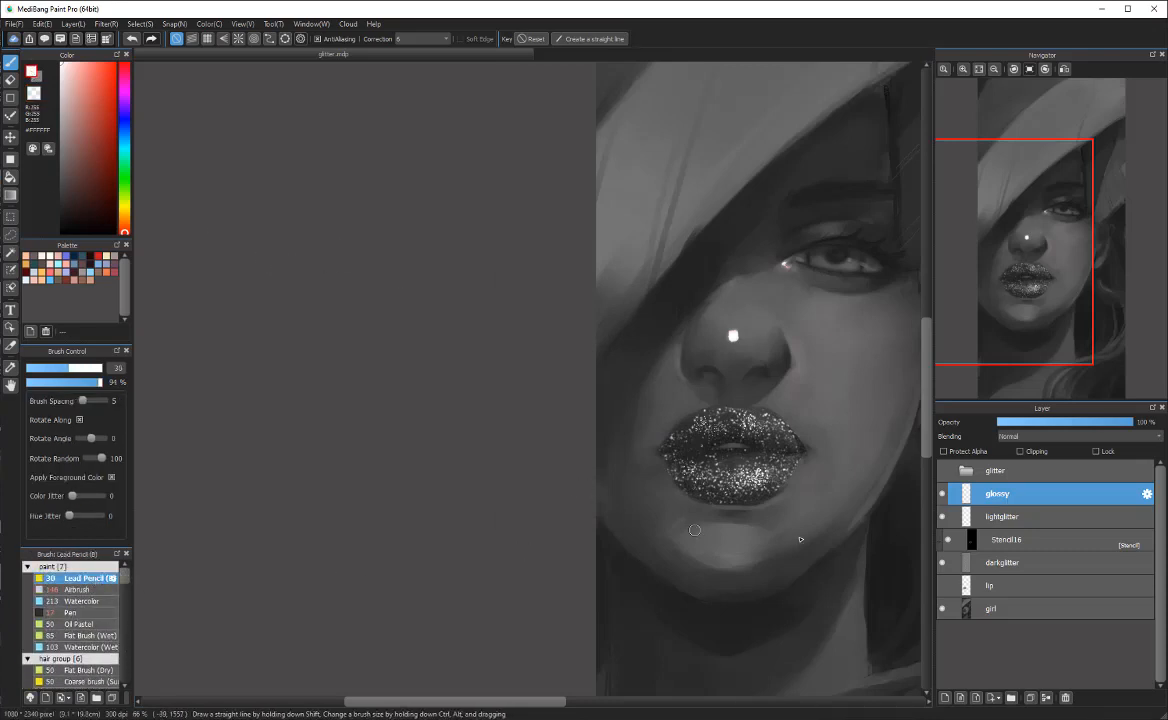
{"action": "scroll", "coordinate": [705, 498], "scroll_direction": "up", "scroll_amount": 3}
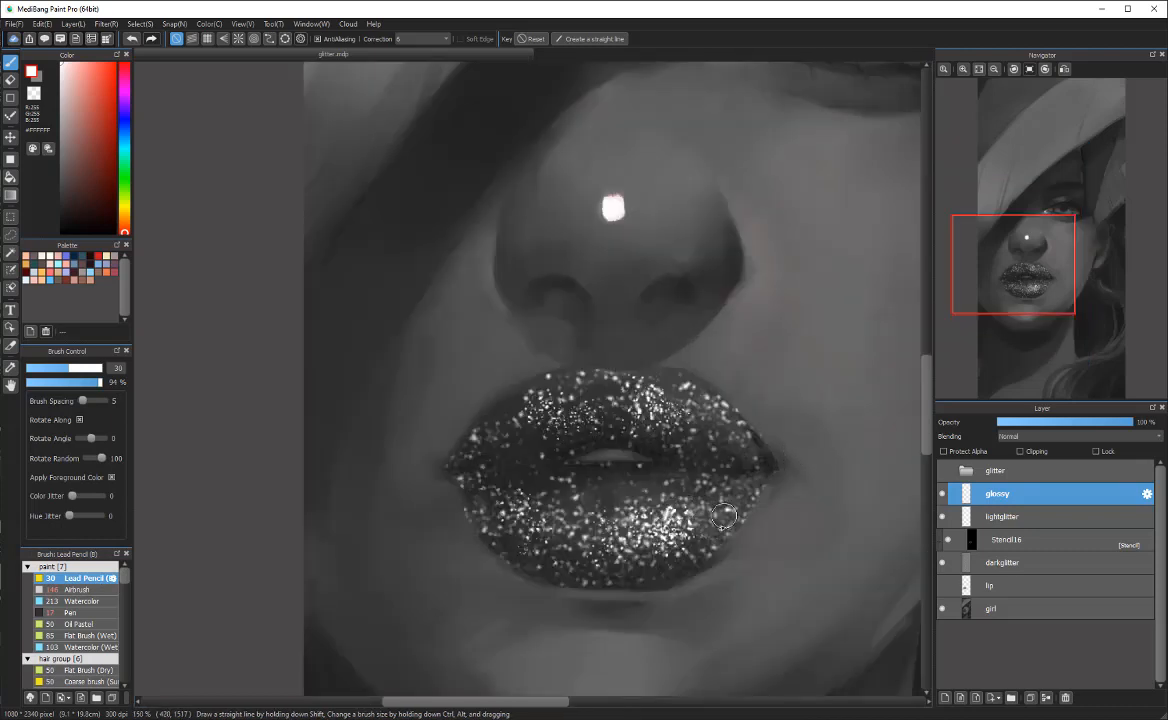
{"action": "left_click_drag", "start_coordinate": [648, 530], "coordinate": [722, 518]}
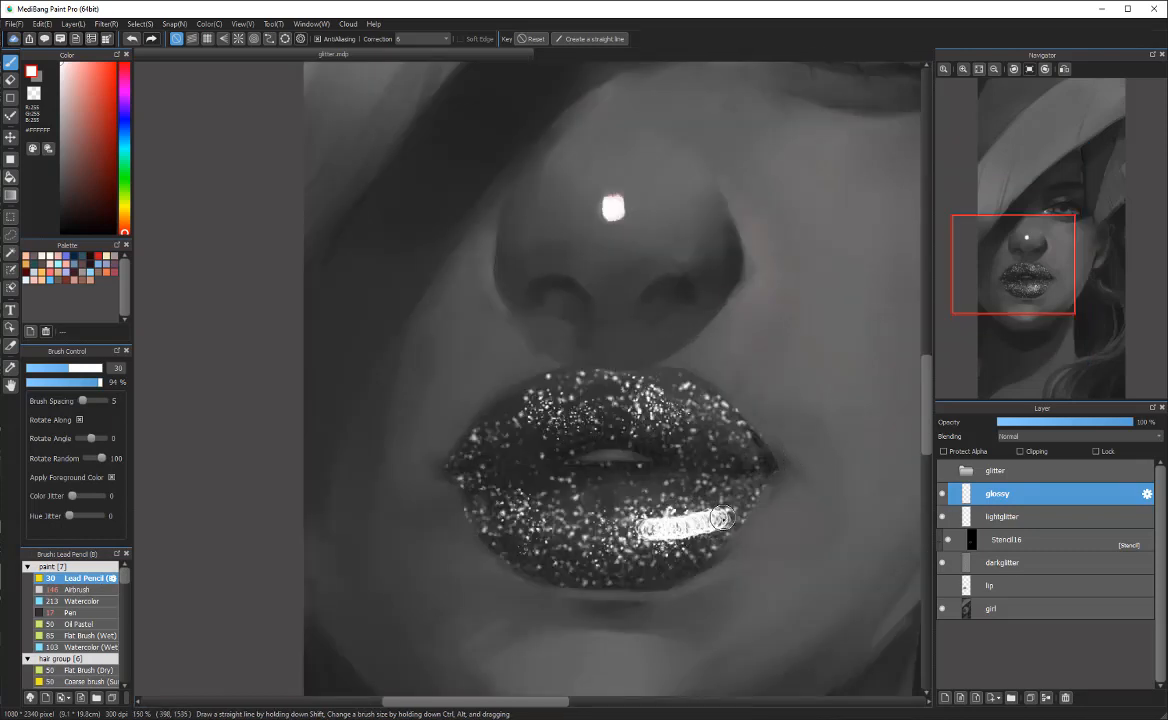
{"action": "left_click", "coordinate": [608, 528]}
{"action": "left_click_drag", "start_coordinate": [590, 372], "coordinate": [662, 366]}
{"action": "scroll", "coordinate": [701, 438], "scroll_direction": "down", "scroll_amount": 5}
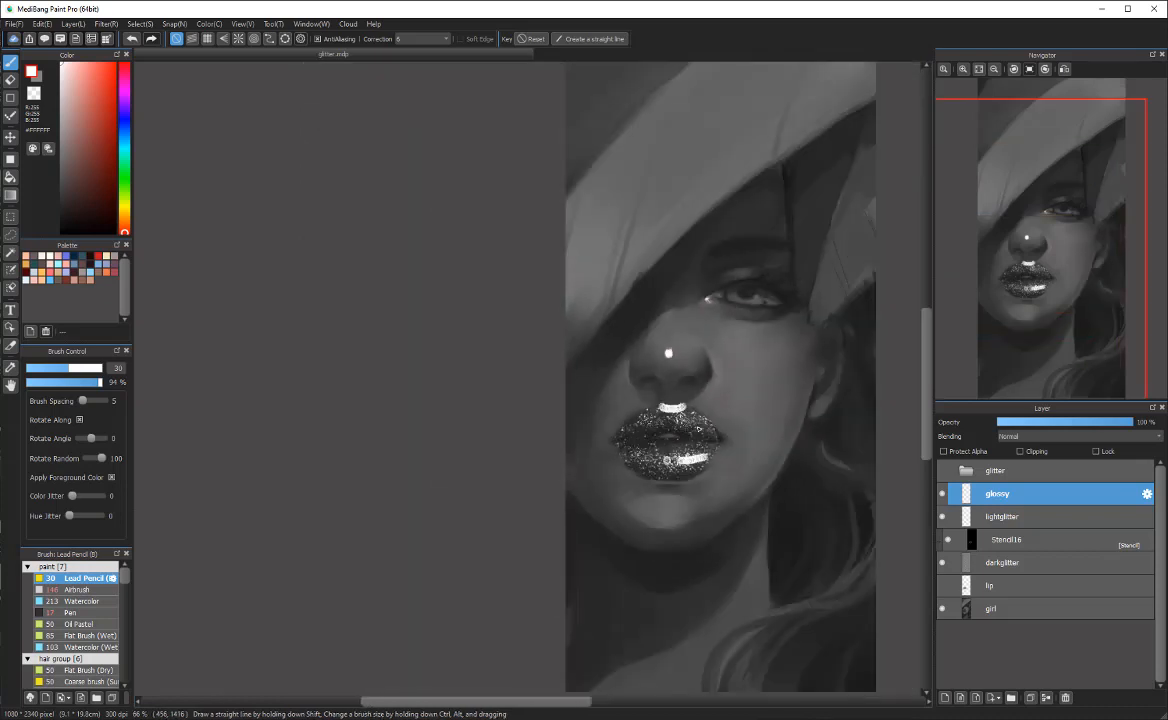
Step: Trim the upper and lower lip highlights into thin, broken shapes using the transparent colour
{"action": "scroll", "coordinate": [681, 432], "scroll_direction": "up", "scroll_amount": 3}
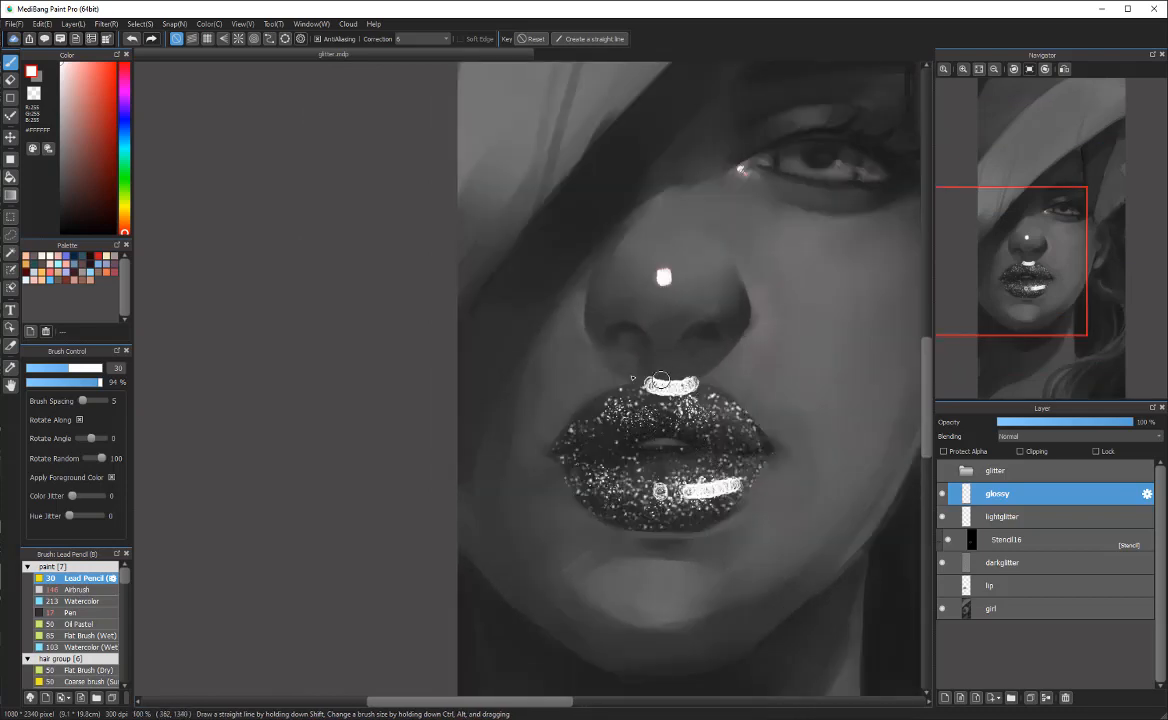
{"action": "left_click", "coordinate": [33, 92]}
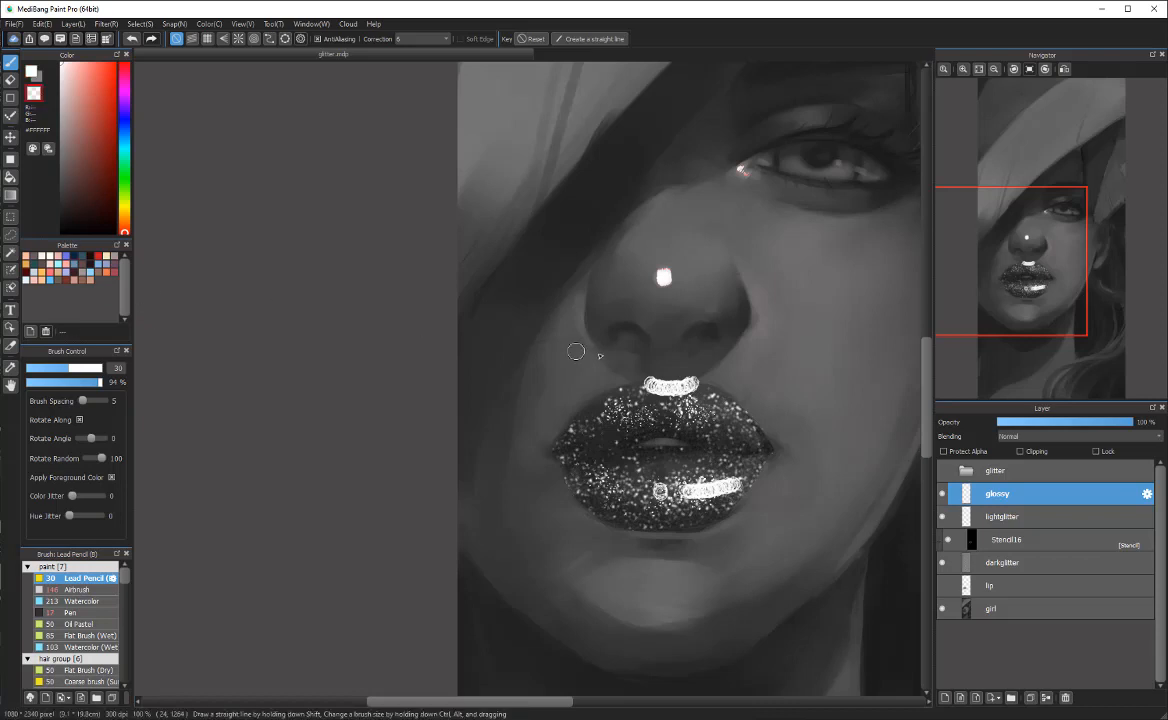
{"action": "left_click_drag", "start_coordinate": [659, 379], "coordinate": [680, 380]}
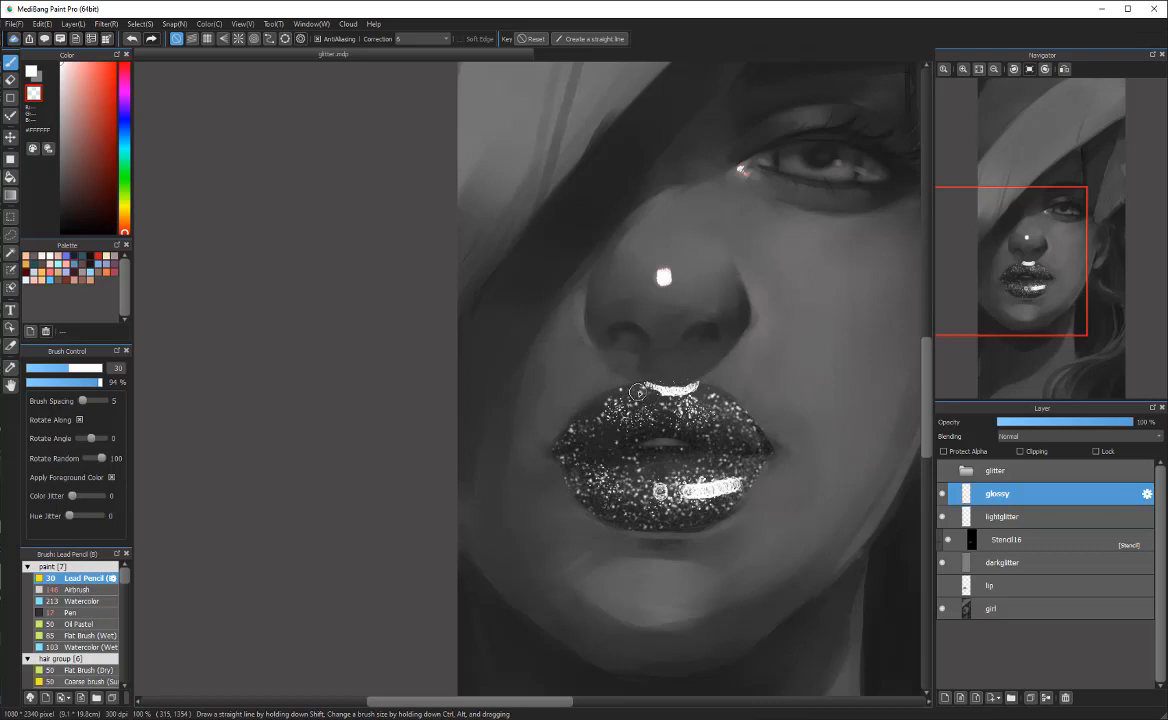
{"action": "left_click_drag", "start_coordinate": [654, 396], "coordinate": [680, 398]}
{"action": "left_click_drag", "start_coordinate": [711, 390], "coordinate": [723, 387]}
{"action": "mouse_move", "coordinate": [680, 480]}
{"action": "left_mouse_down"}
{"action": "mouse_move", "coordinate": [733, 474]}
{"action": "mouse_move", "coordinate": [738, 494]}
{"action": "left_mouse_up"}
{"action": "scroll", "coordinate": [738, 489], "scroll_direction": "down", "scroll_amount": 2}
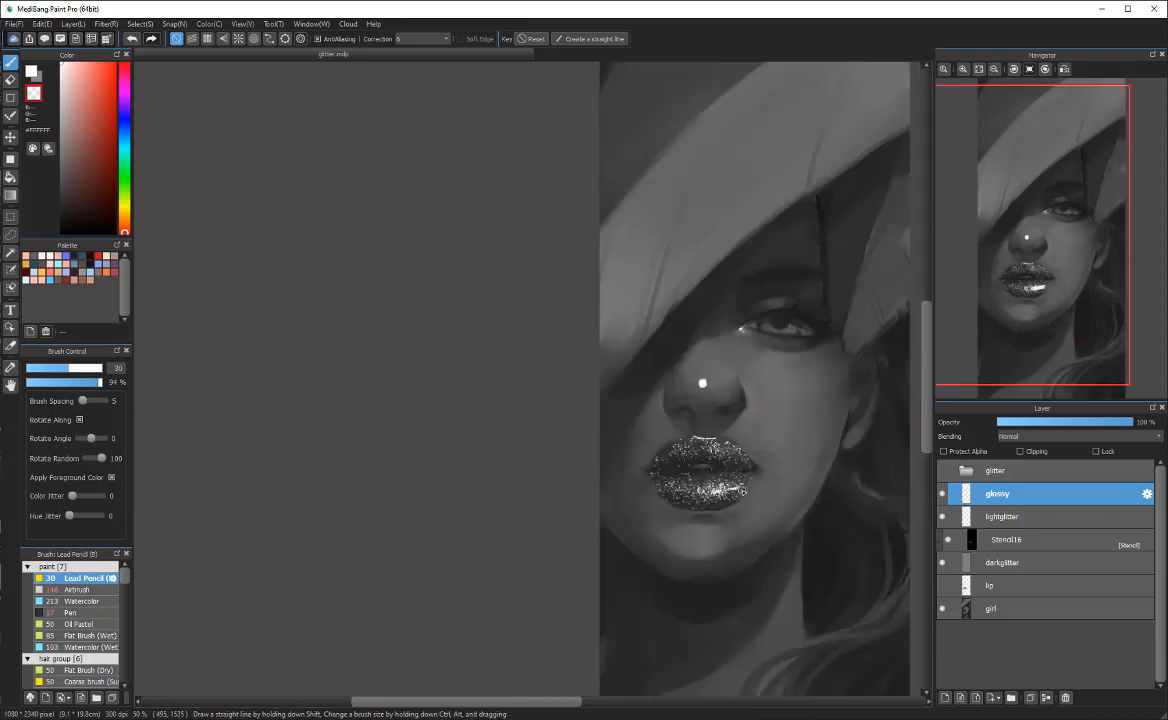
Step: Repaint the highlight along the upper lip's edge in white and thin it with the transparent colour
{"action": "scroll", "coordinate": [738, 489], "scroll_direction": "up", "scroll_amount": 1}
{"action": "left_click", "coordinate": [31, 71]}
{"action": "left_click_drag", "start_coordinate": [650, 431], "coordinate": [714, 428]}
{"action": "left_click", "coordinate": [34, 93]}
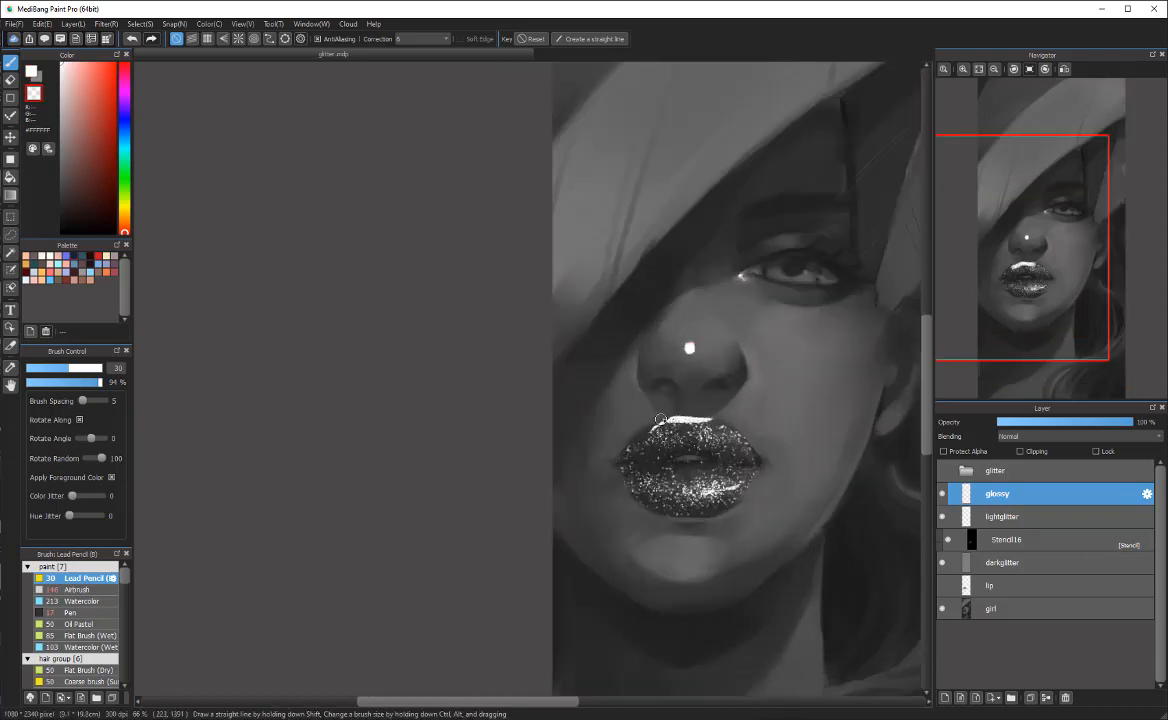
{"action": "scroll", "coordinate": [748, 466], "scroll_direction": "down", "scroll_amount": 1}
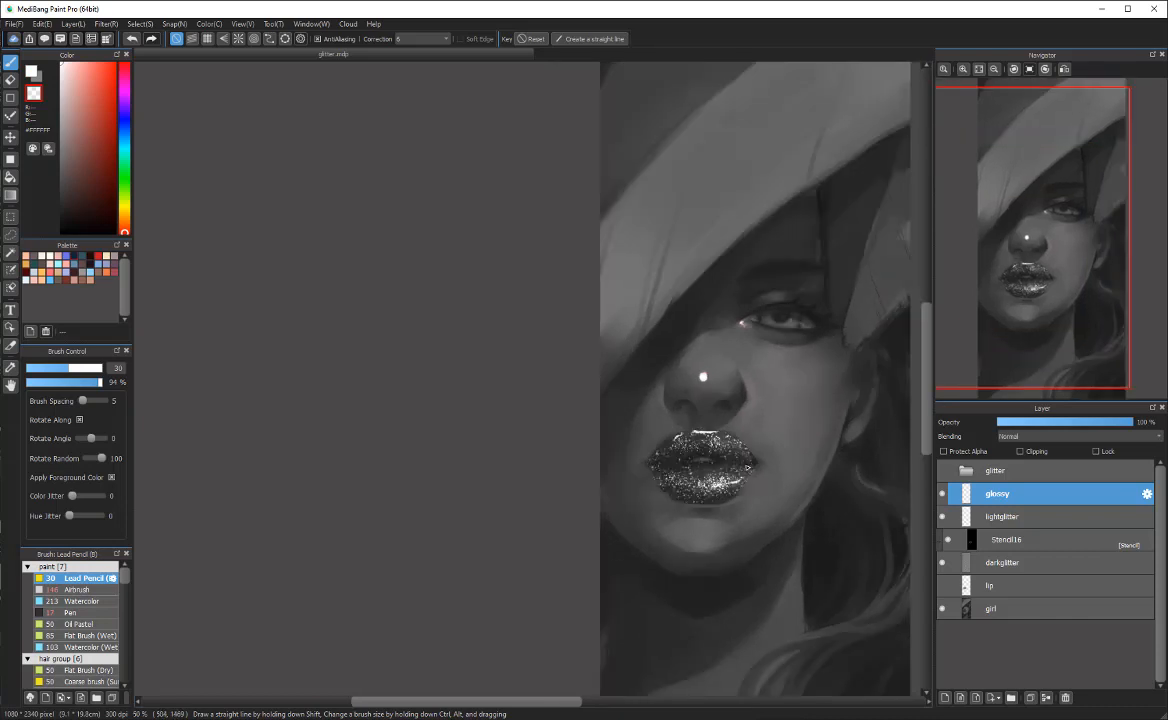
{"action": "scroll", "coordinate": [748, 466], "scroll_direction": "up", "scroll_amount": 1}
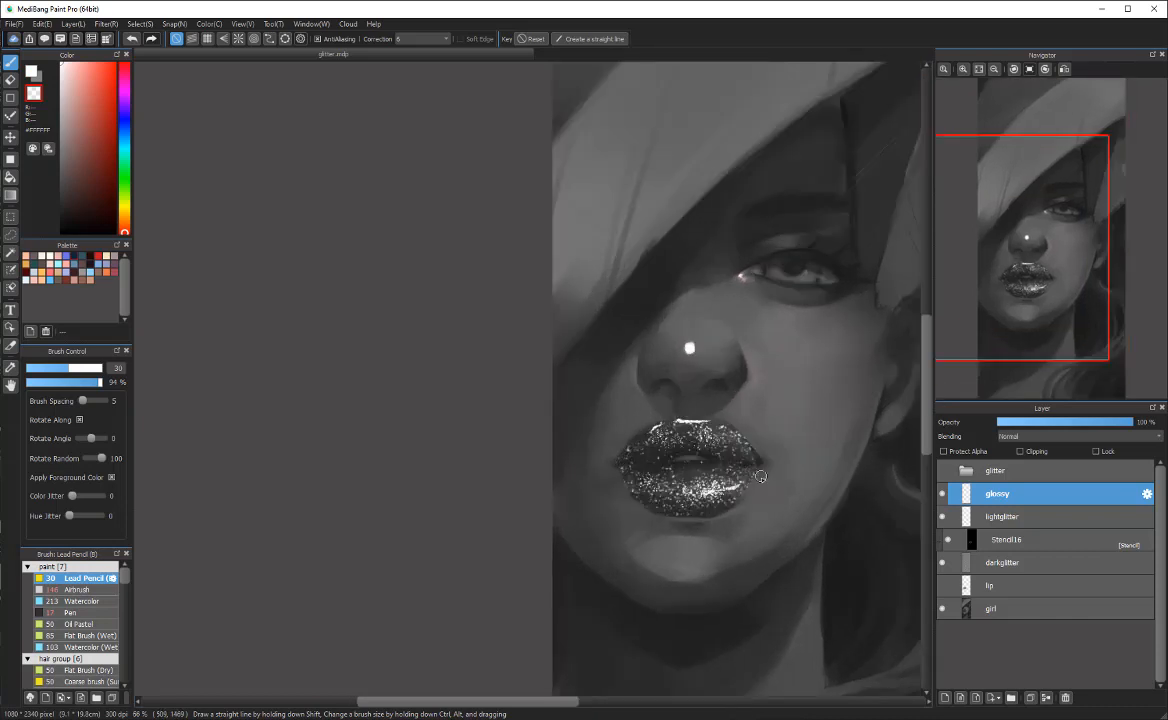
Step: Try to soften the dark glitter around the mouth on the Stencil16 mask with a black Airbrush at size 137
{"action": "left_click", "coordinate": [1033, 540]}
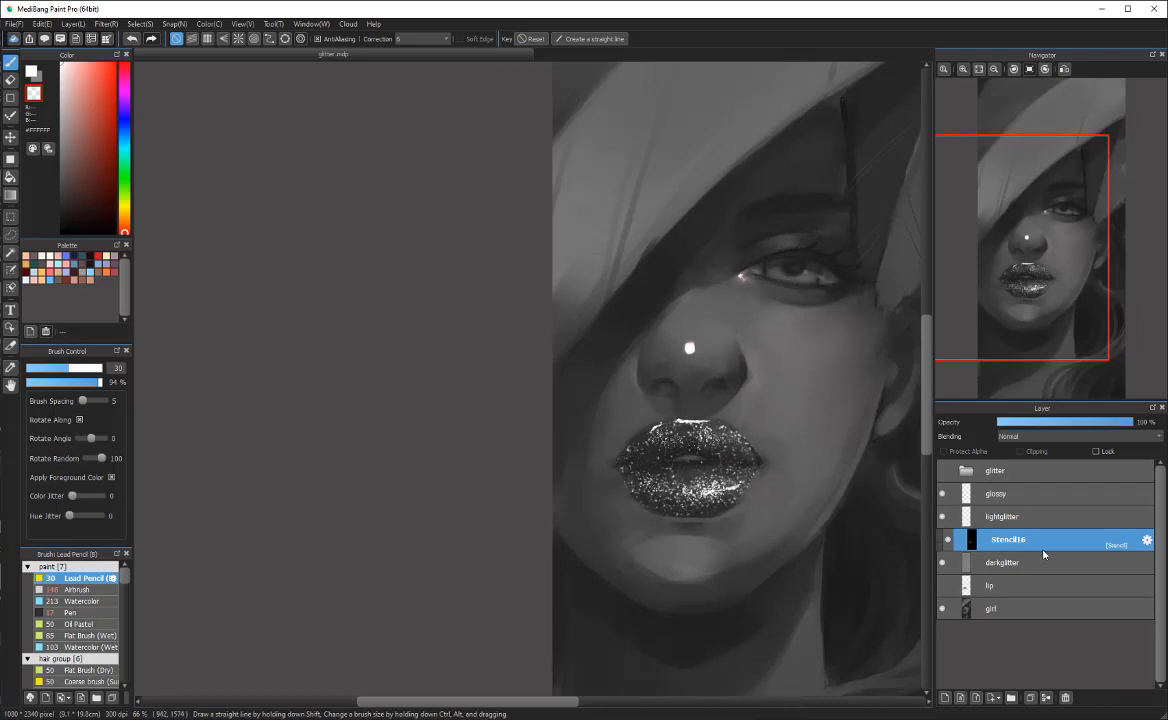
{"action": "left_click", "coordinate": [1022, 565]}
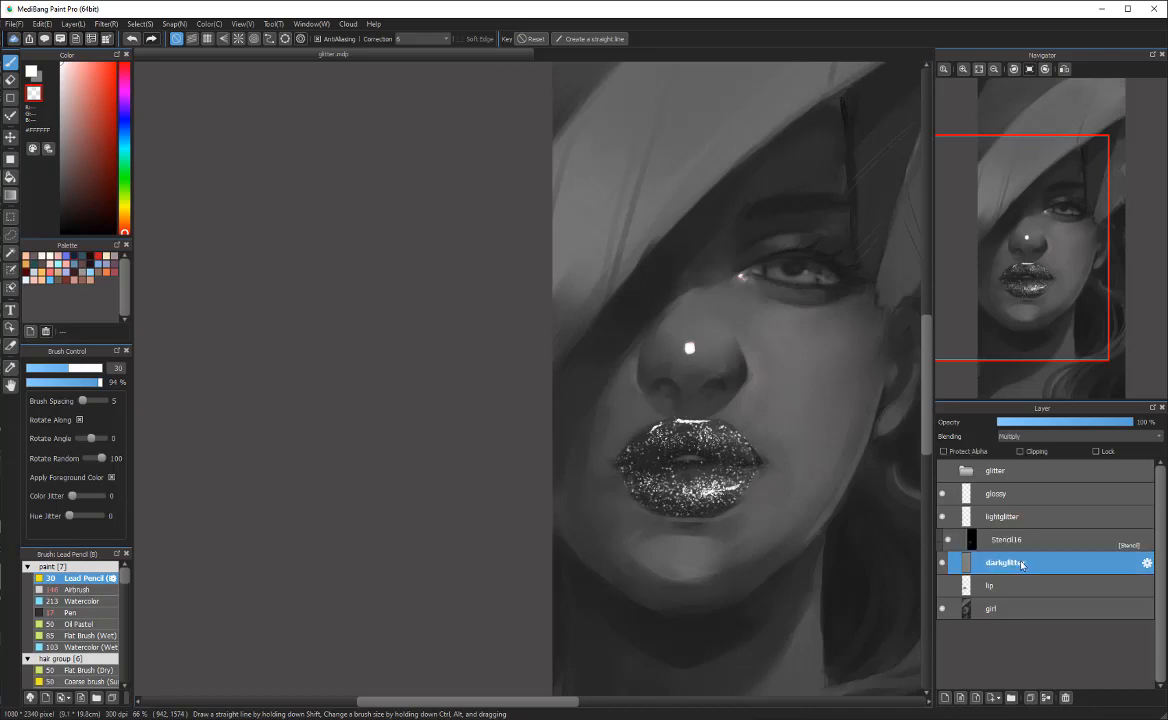
{"action": "left_click", "coordinate": [1024, 545]}
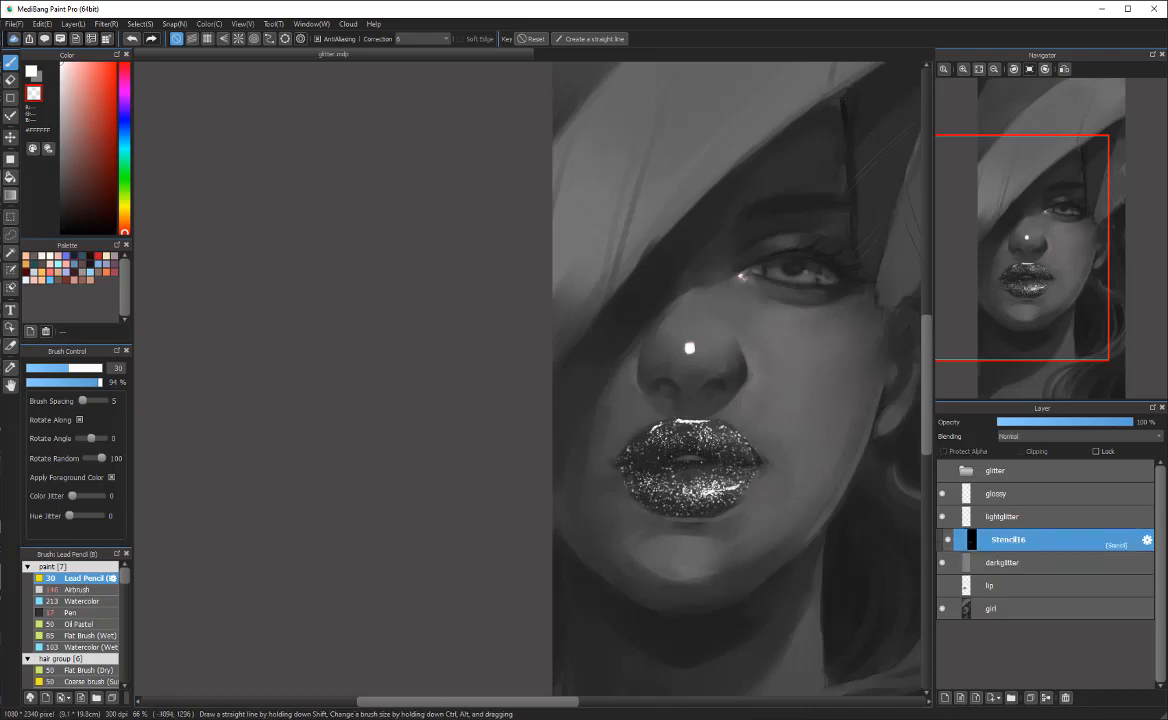
{"action": "left_click", "coordinate": [78, 589]}
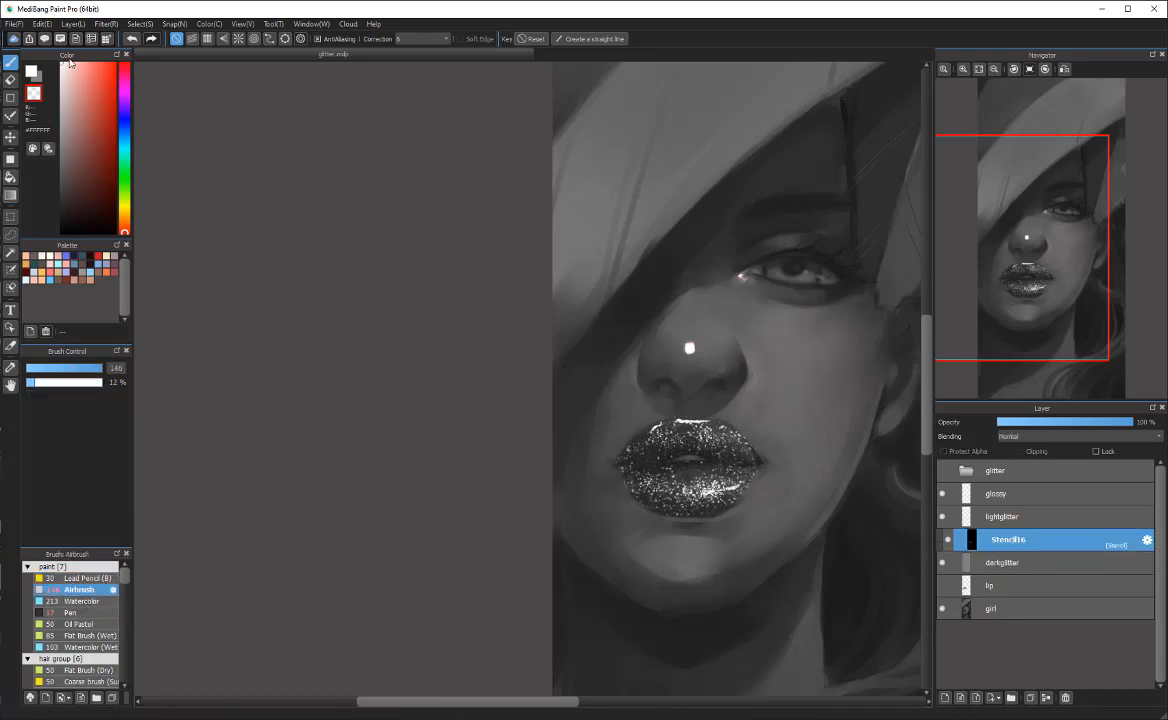
{"action": "left_click", "coordinate": [32, 72]}
{"action": "left_click", "coordinate": [47, 78]}
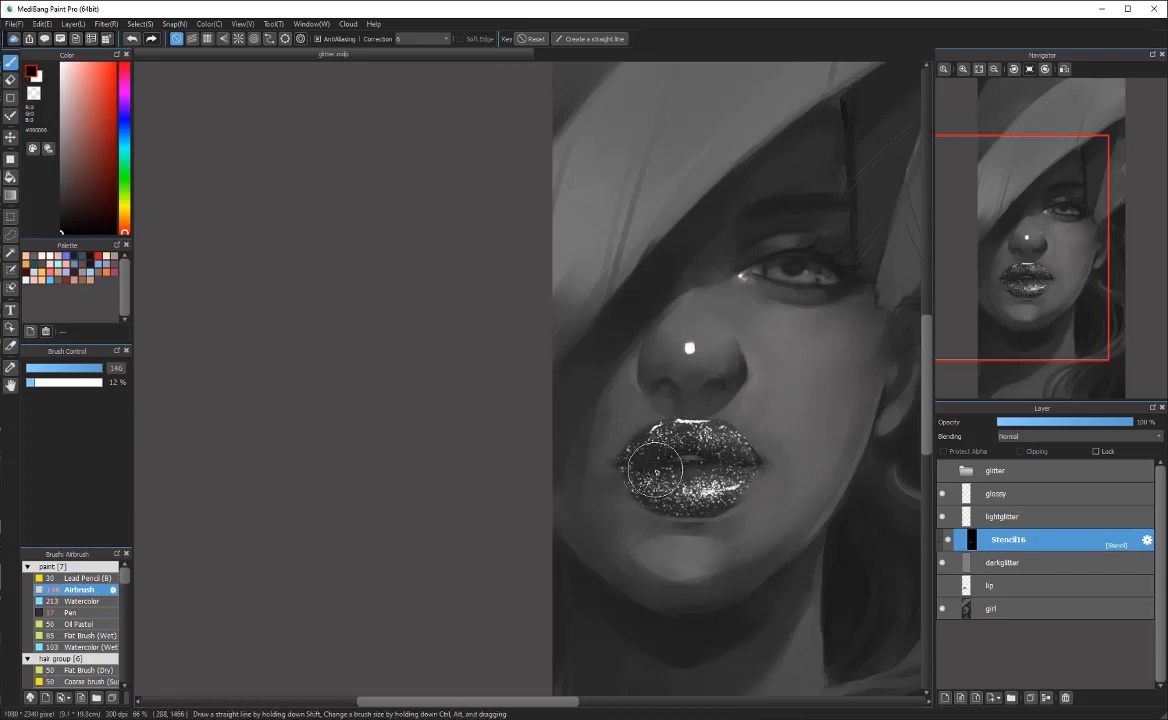
{"action": "mouse_move", "coordinate": [766, 433]}
{"action": "left_mouse_down", "text": "ctrl+alt"}
{"action": "mouse_move", "coordinate": [662, 458]}
{"action": "mouse_move", "coordinate": [736, 468]}
{"action": "left_mouse_up", "text": "ctrl+alt"}
{"action": "key", "text": "ctrl+z"}
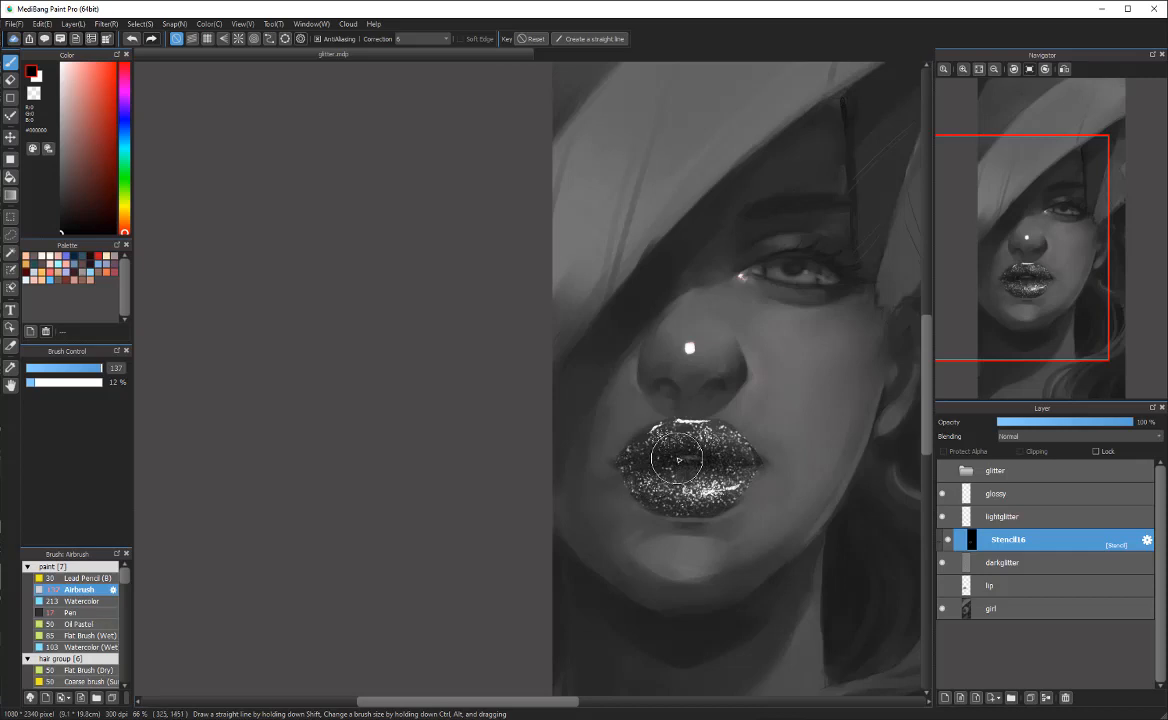
{"action": "key", "text": "e"}
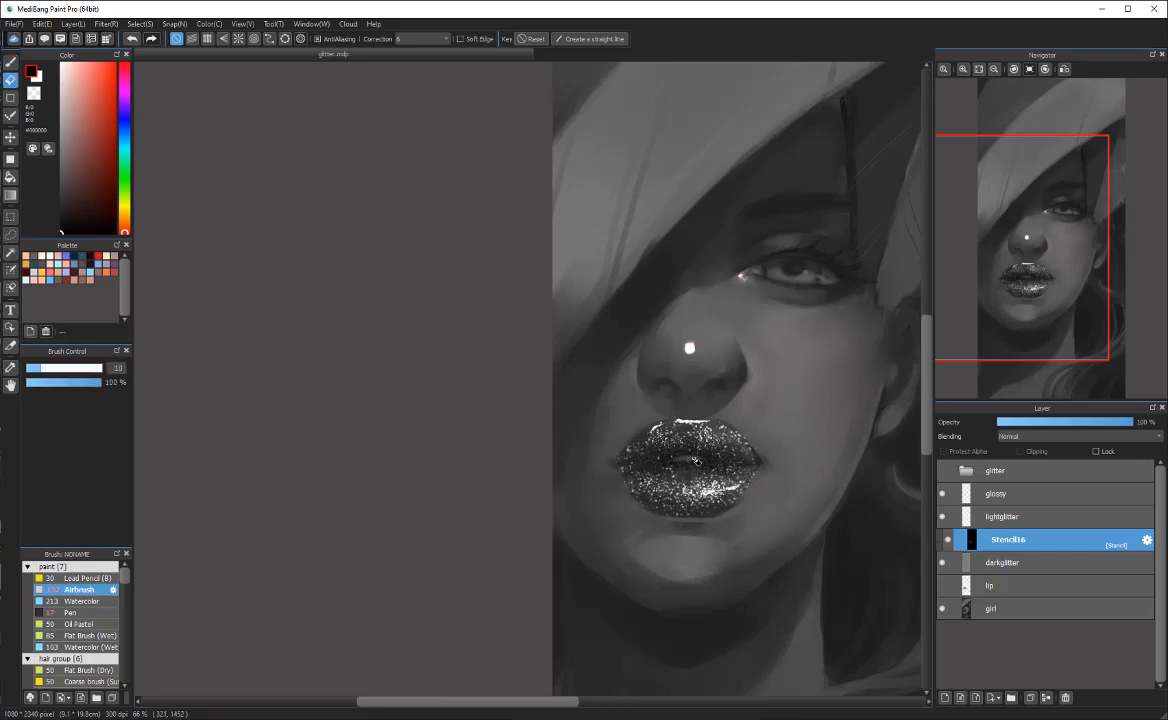
{"action": "scroll", "coordinate": [771, 460], "scroll_direction": "down", "scroll_amount": 1}
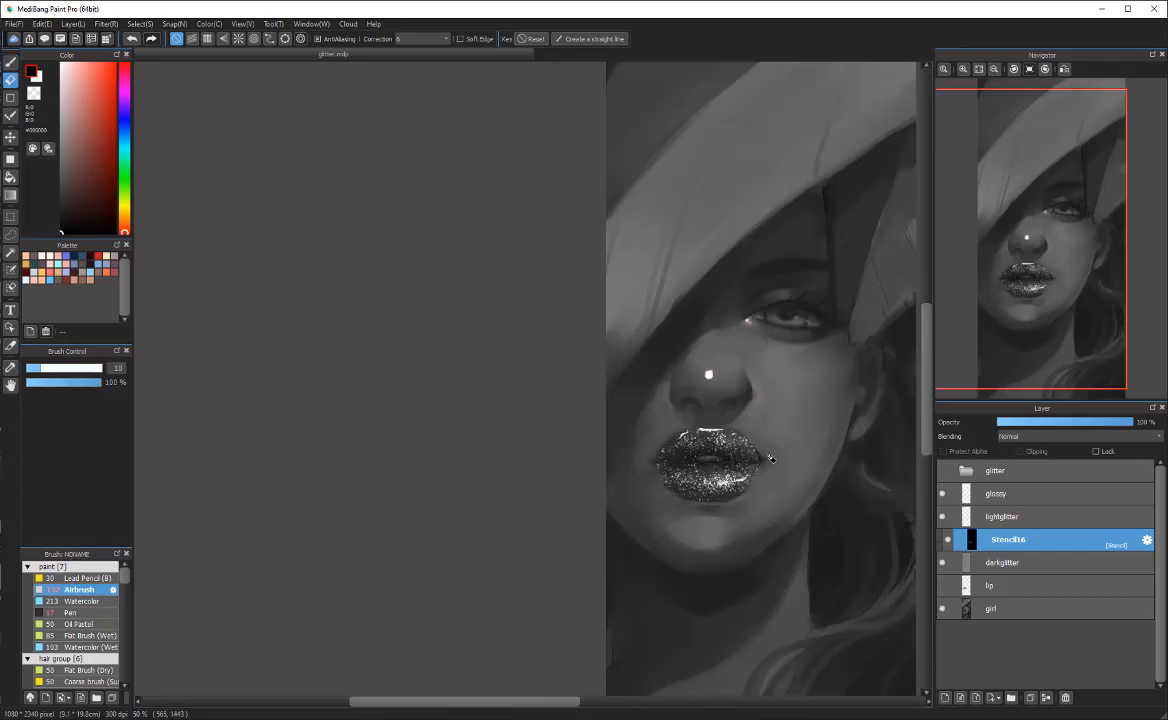
{"action": "scroll", "coordinate": [778, 458], "scroll_direction": "up", "scroll_amount": 1}
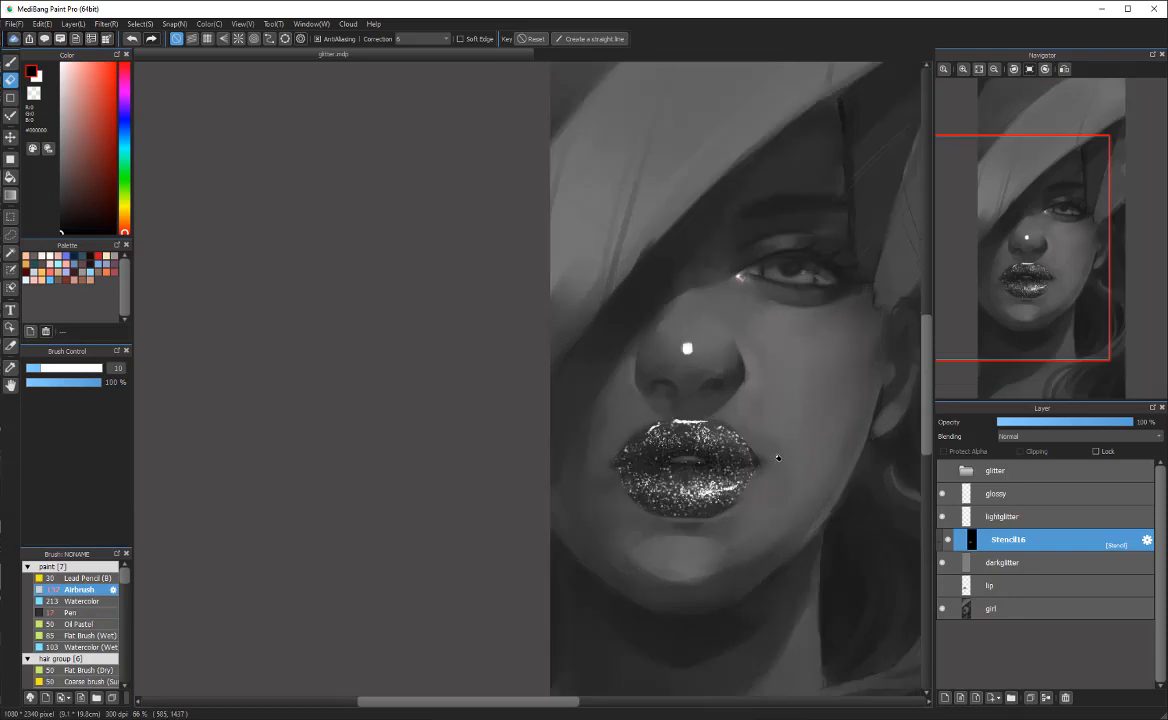
Step: Add a new layer named sparkle directly above the glossy layer
{"action": "left_click", "coordinate": [1066, 493]}
{"action": "left_click", "coordinate": [945, 698]}
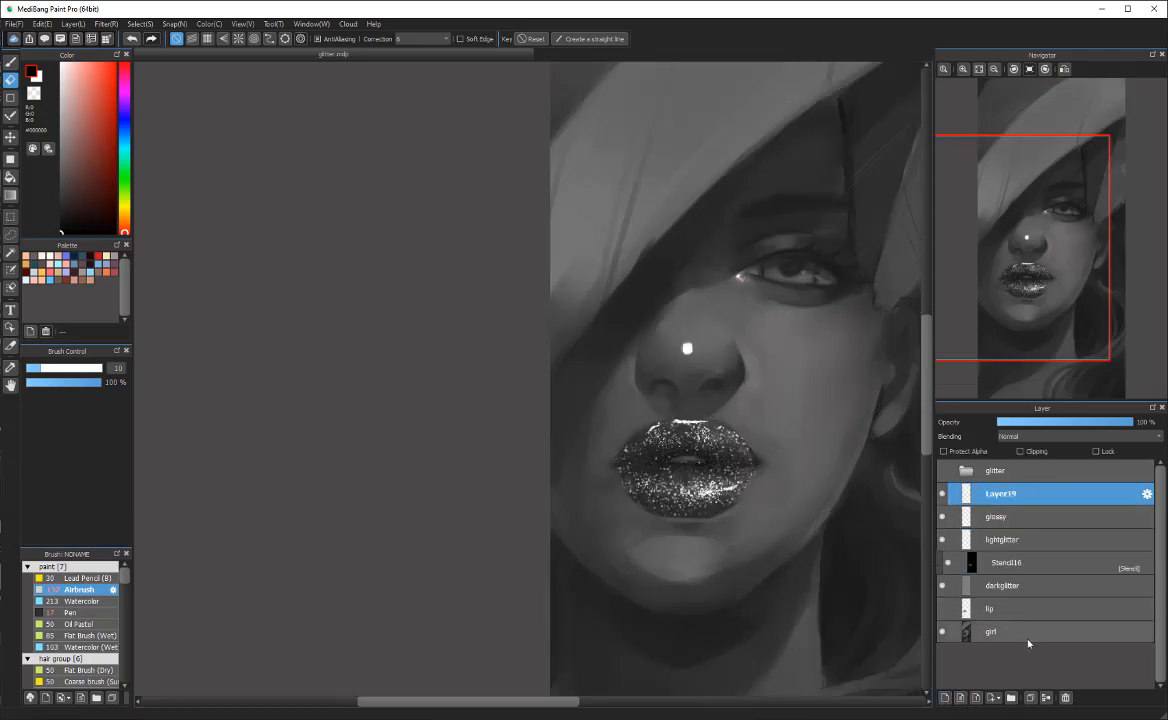
{"action": "double_click", "coordinate": [1001, 494]}
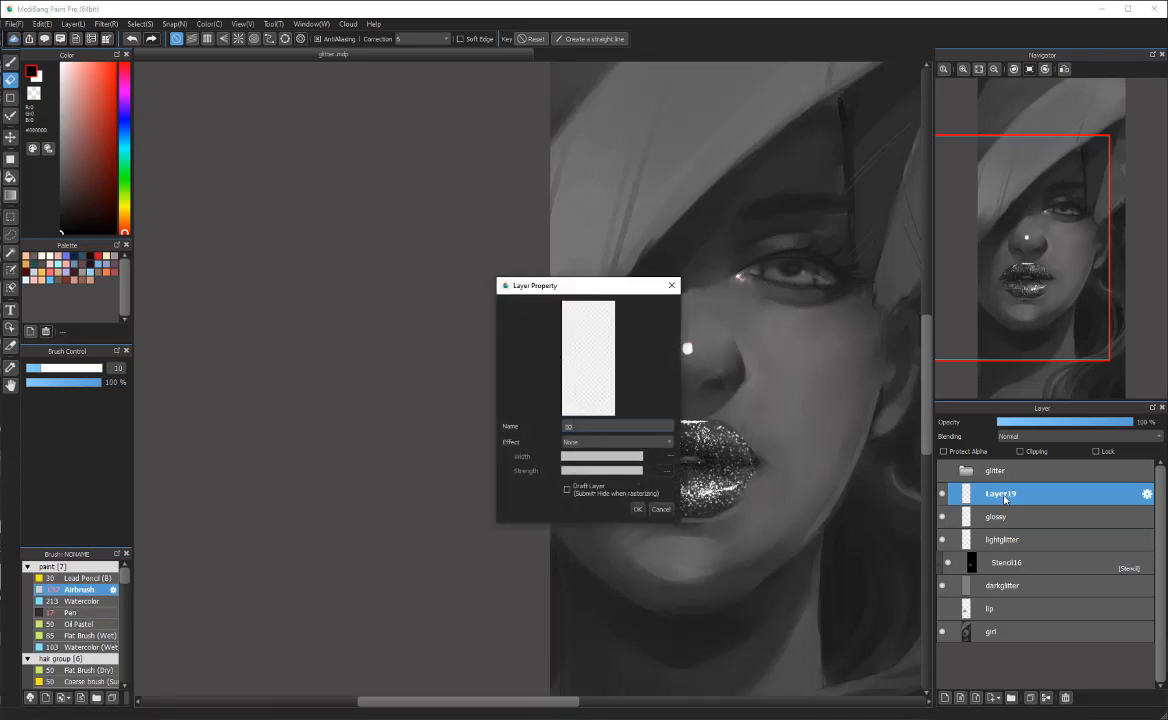
{"action": "type", "text": "sparkle"}
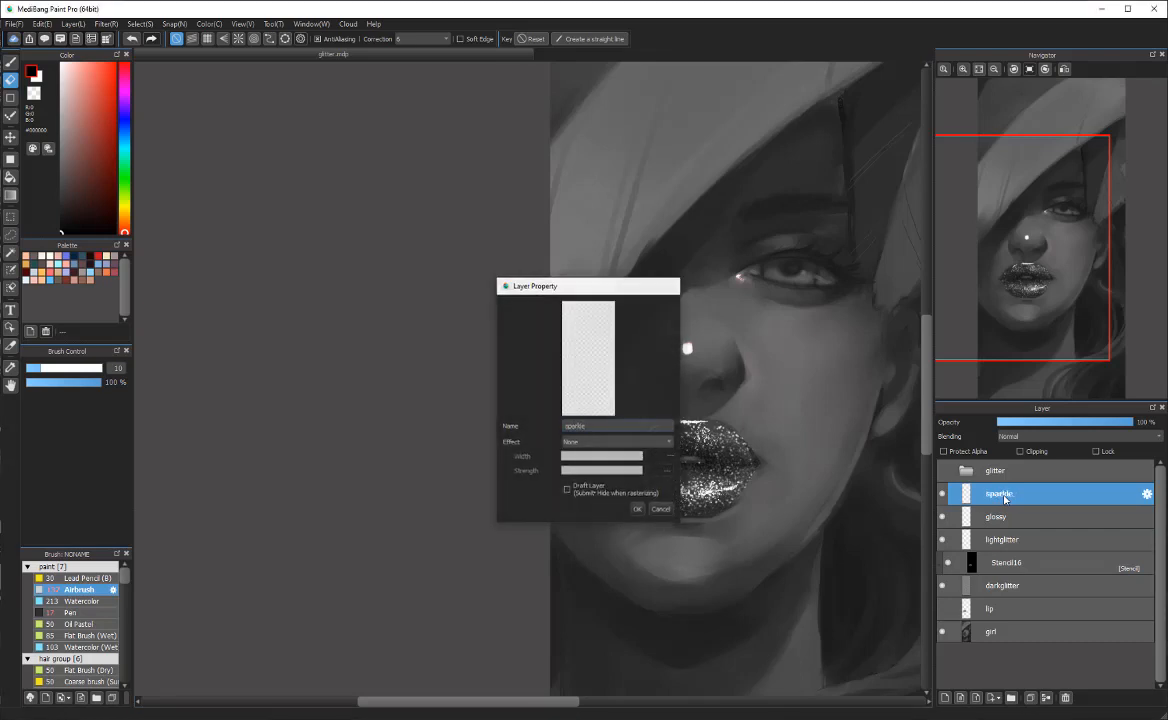
{"action": "key", "text": "Return"}
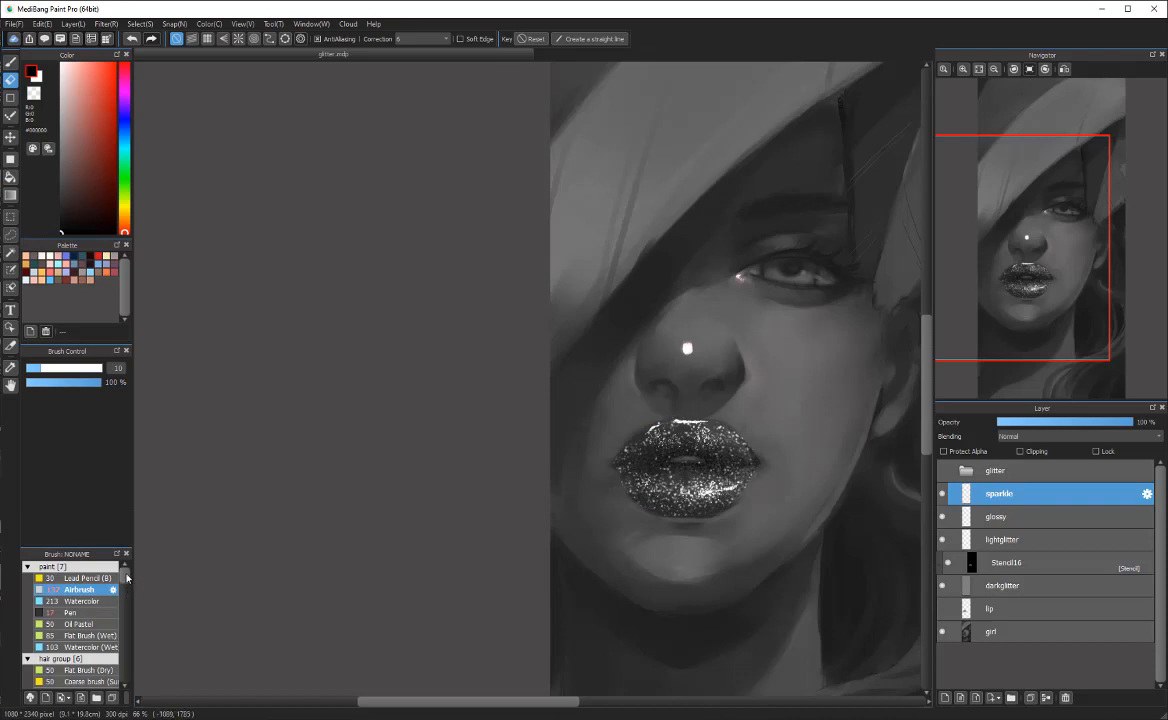
Step: Paint small white sparkles on the lips with the sparklenew brush, reducing its size to 81
{"action": "left_click_drag", "start_coordinate": [127, 577], "coordinate": [129, 690]}
{"action": "left_click", "coordinate": [75, 685]}
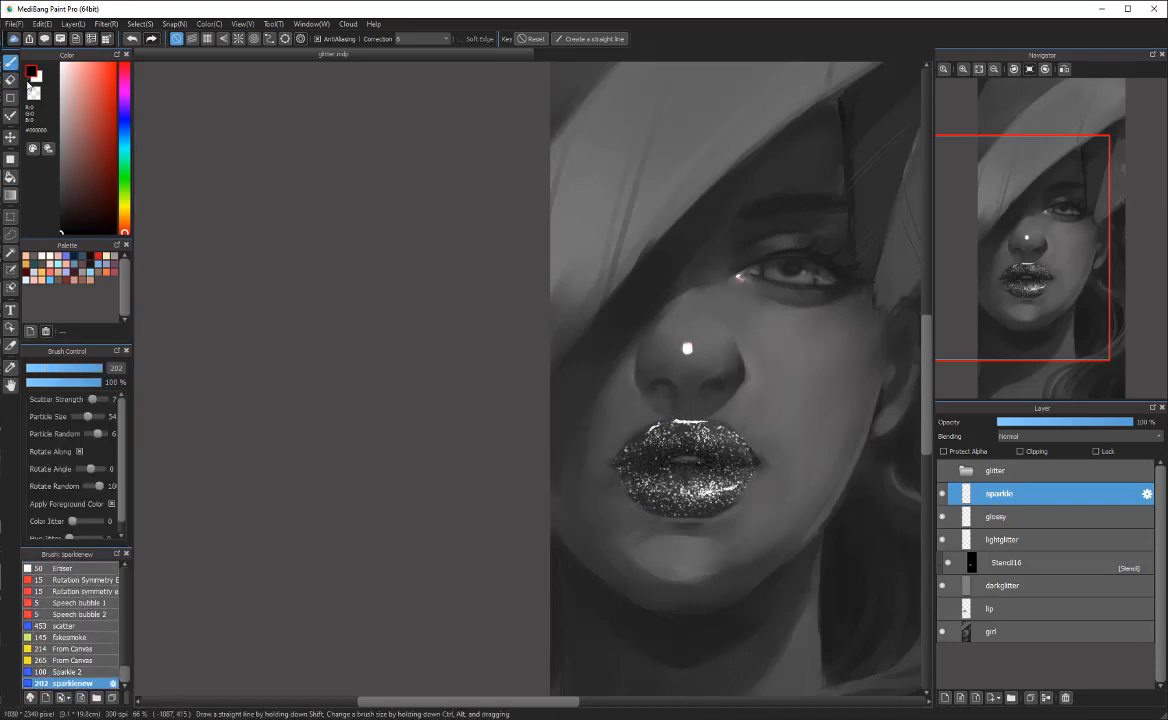
{"action": "left_click", "coordinate": [36, 77]}
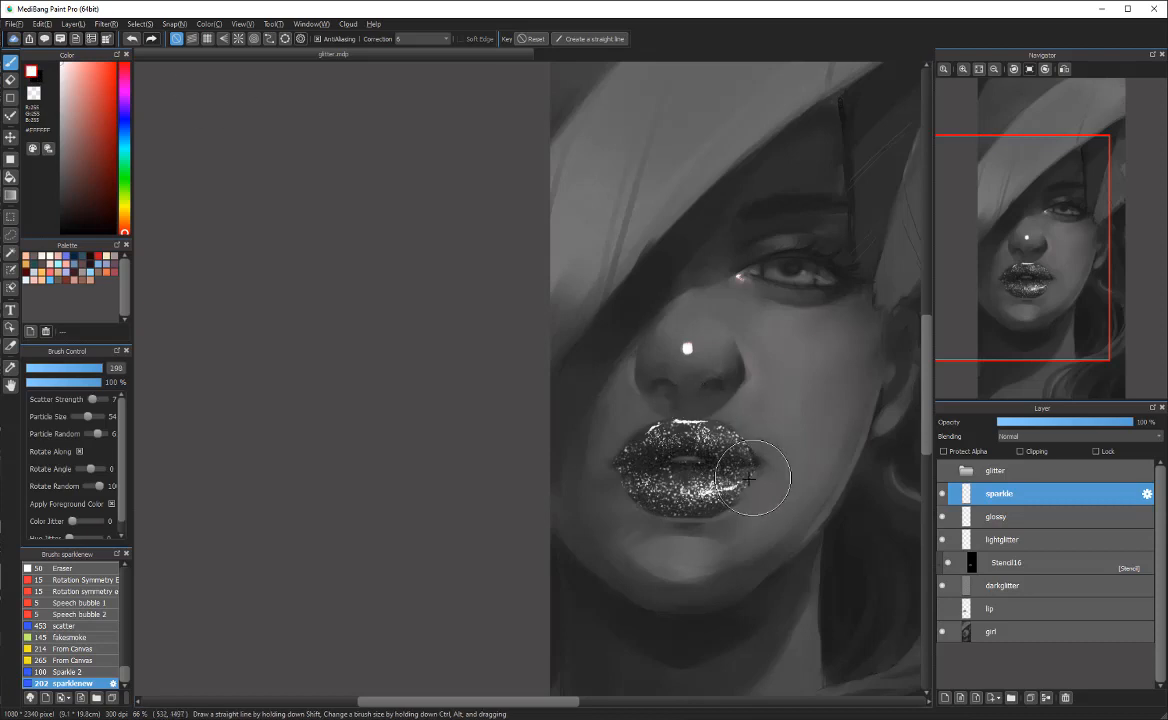
{"action": "left_click_drag", "start_coordinate": [753, 474], "coordinate": [694, 501]}
{"action": "left_click", "coordinate": [753, 485]}
{"action": "left_click_drag", "start_coordinate": [697, 441], "coordinate": [668, 454]}
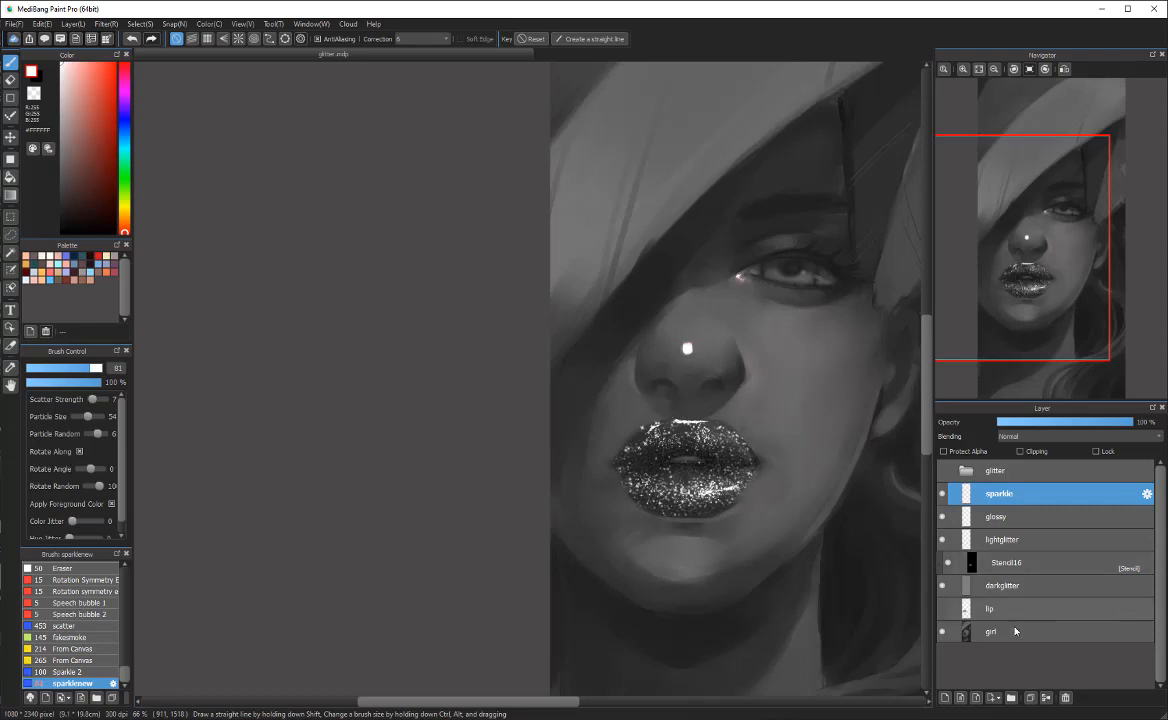
Step: Create a lip-shaped selection from the lip layer's opacity, showing that layer only while selecting
{"action": "left_click", "coordinate": [942, 608]}
{"action": "left_click", "coordinate": [1030, 608]}
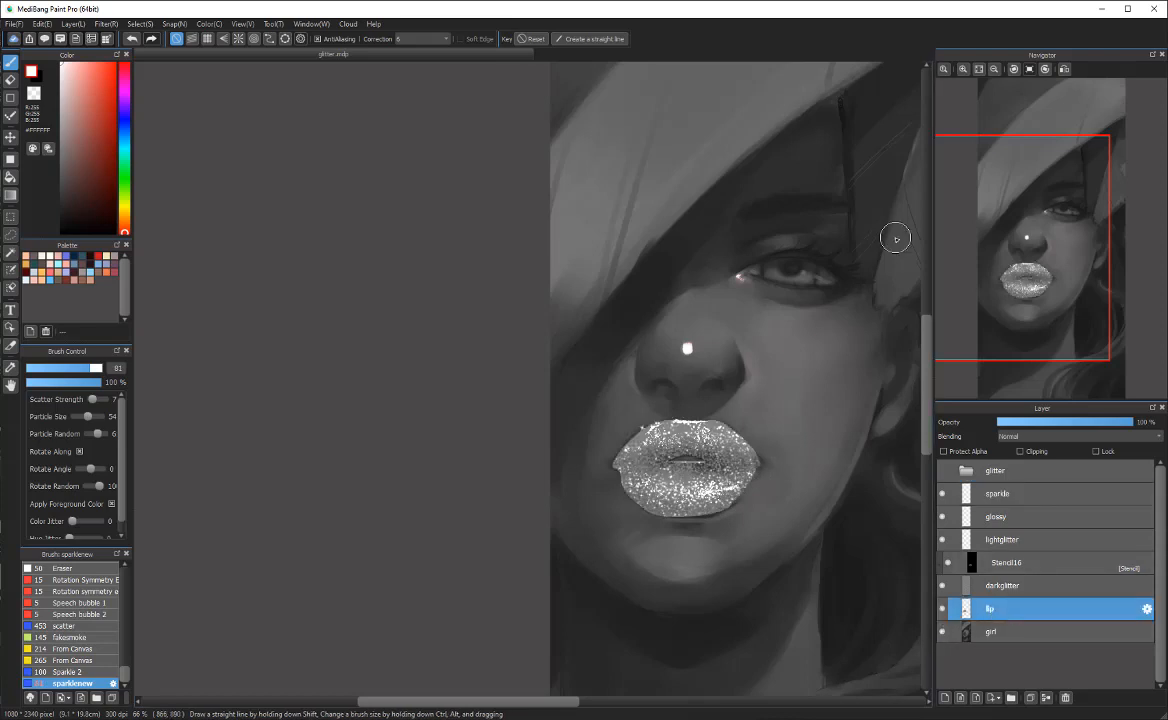
{"action": "left_click", "coordinate": [140, 23]}
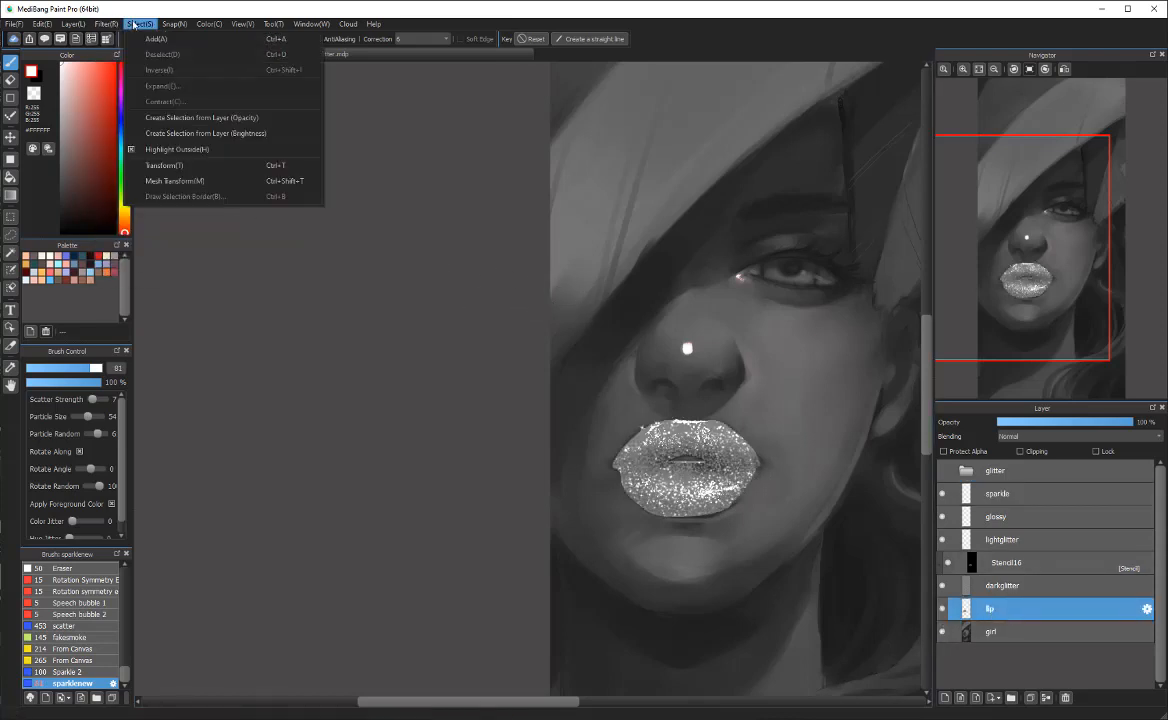
{"action": "left_click", "coordinate": [225, 118]}
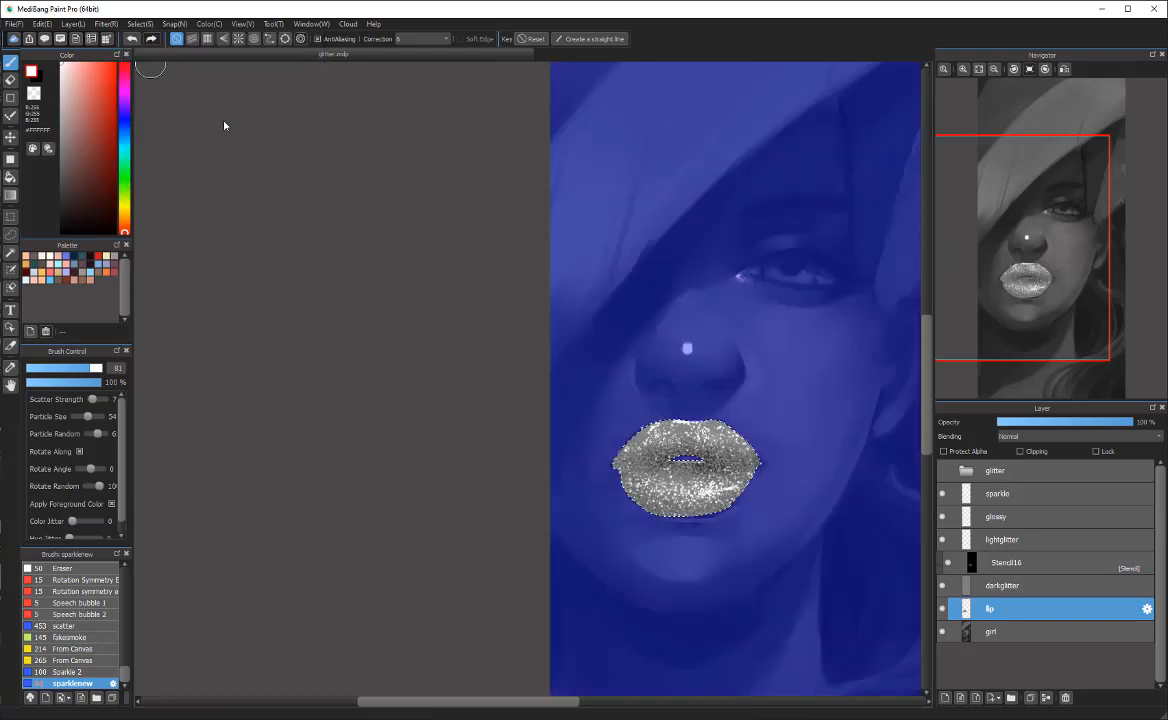
{"action": "left_click", "coordinate": [944, 609]}
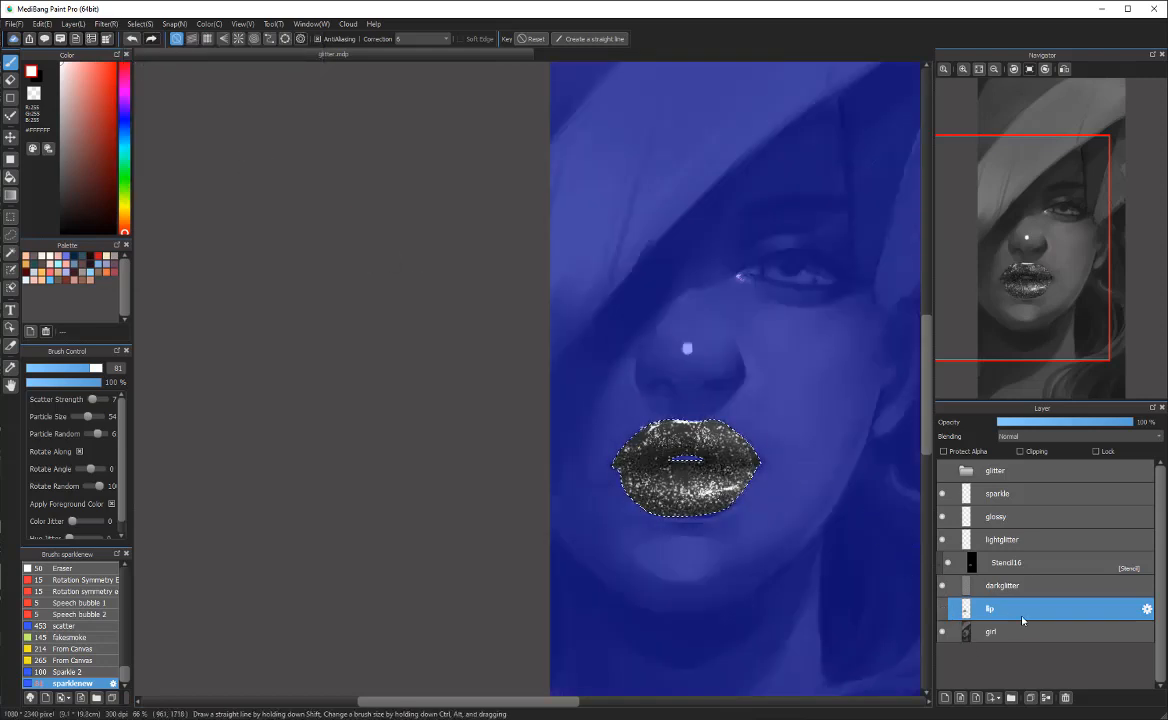
Step: Add a new layer named lipcolor directly above the lip layer and switch the foreground colour to black
{"action": "left_click", "coordinate": [946, 698]}
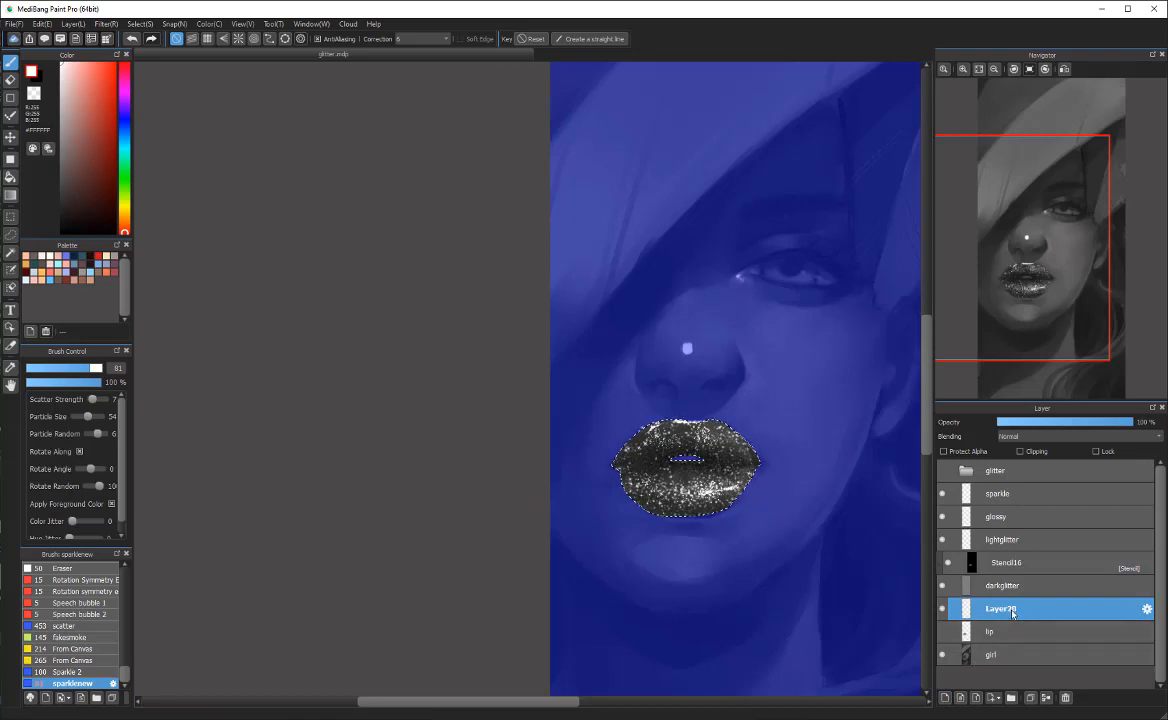
{"action": "double_click", "coordinate": [1012, 613]}
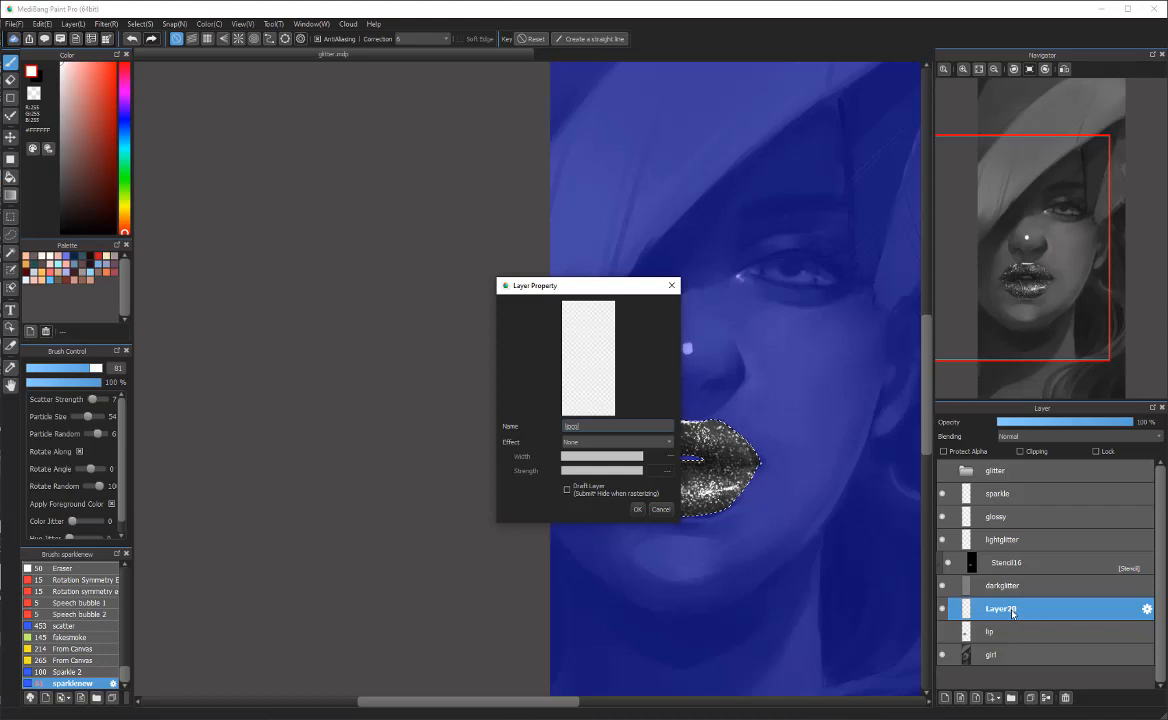
{"action": "key", "text": "Return"}
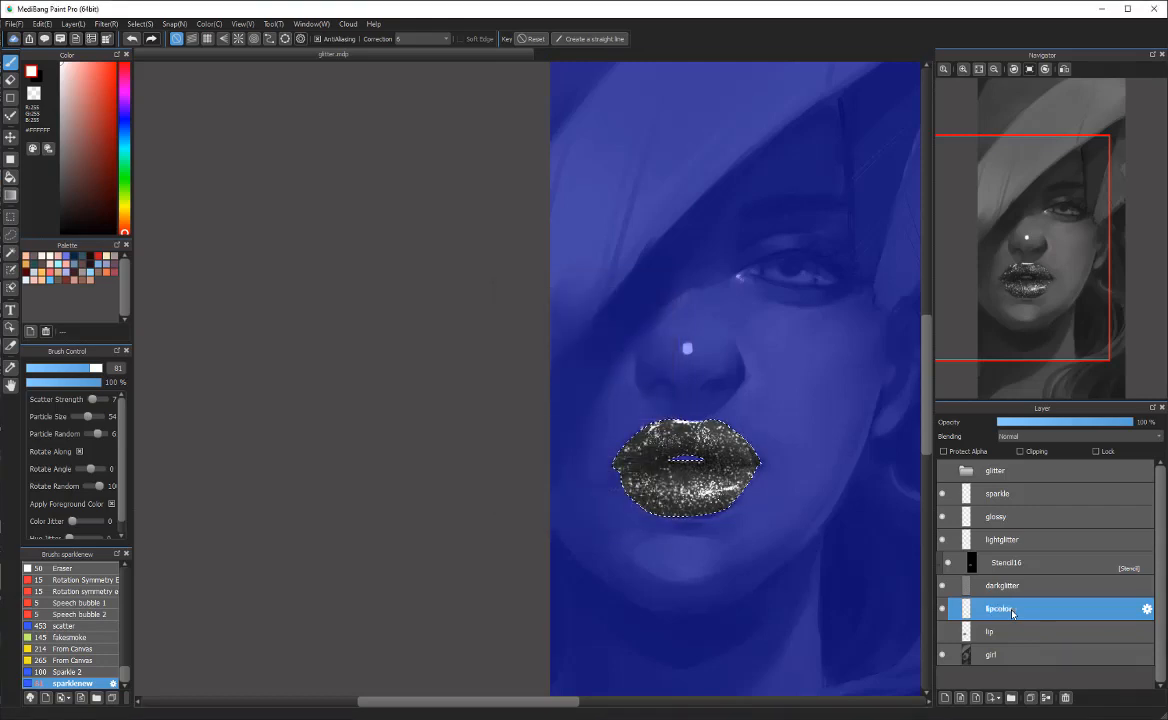
{"action": "key", "text": "x"}
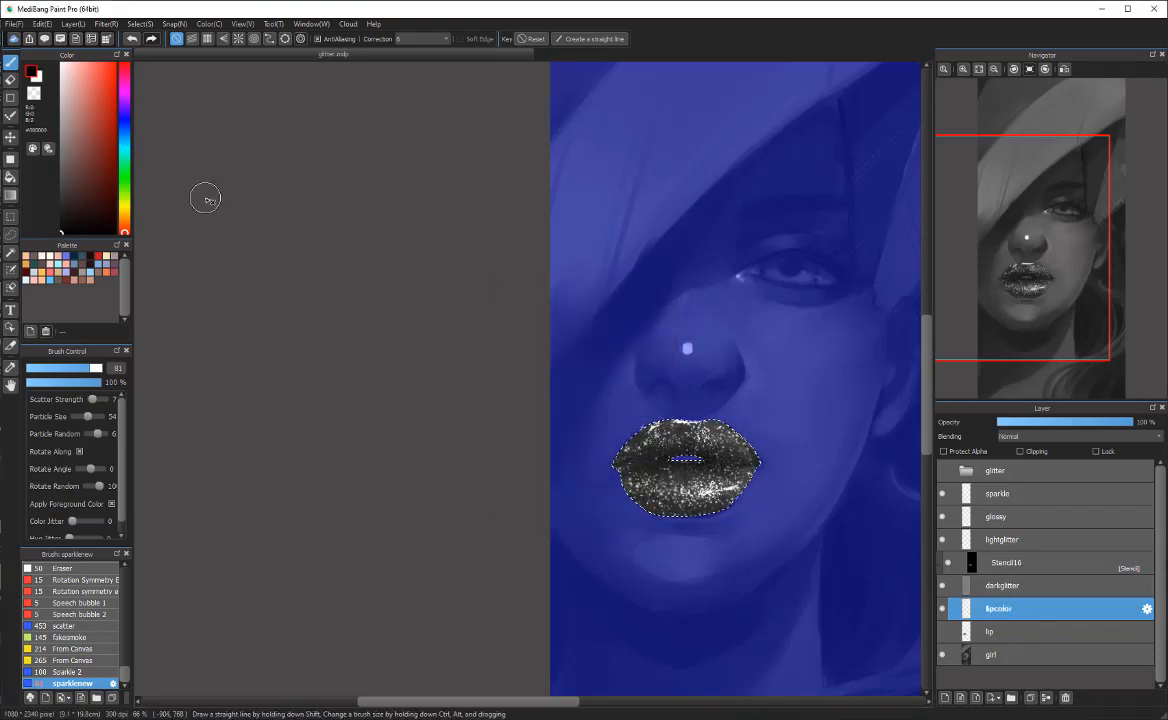
Step: Paint the selected lips on the lipcolor layer in muted red #99433E with the Airbrush, enlarging its size to 294
{"action": "left_click", "coordinate": [93, 130]}
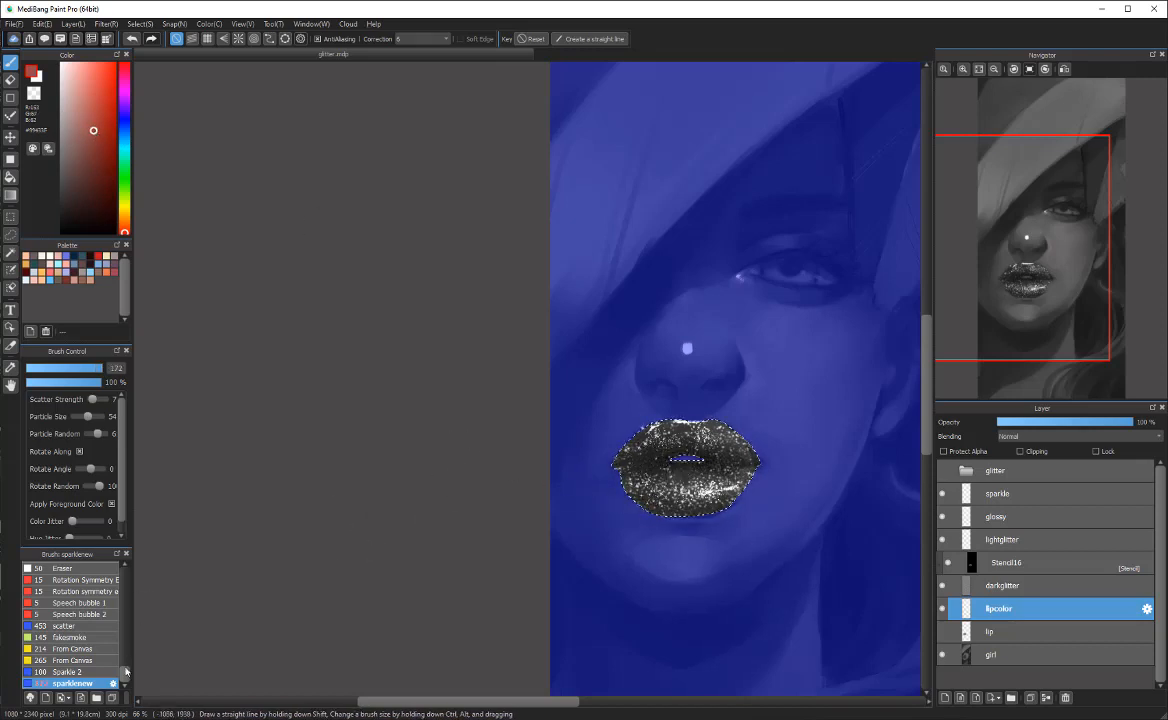
{"action": "scroll", "coordinate": [88, 596], "scroll_direction": "up", "scroll_amount": 10}
{"action": "left_click", "coordinate": [88, 590]}
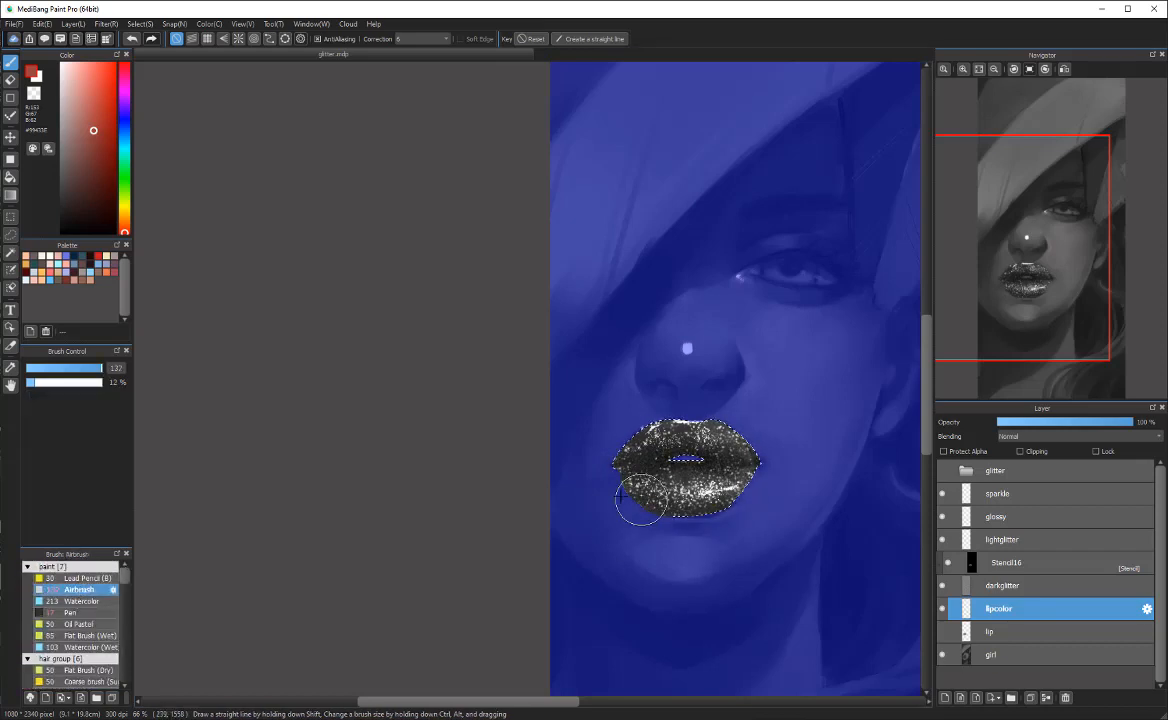
{"action": "mouse_move", "coordinate": [641, 485]}
{"action": "left_mouse_down"}
{"action": "mouse_move", "coordinate": [700, 473]}
{"action": "mouse_move", "coordinate": [712, 478]}
{"action": "mouse_move", "coordinate": [648, 478]}
{"action": "mouse_move", "coordinate": [750, 495]}
{"action": "mouse_move", "coordinate": [622, 464]}
{"action": "mouse_move", "coordinate": [616, 500]}
{"action": "left_mouse_up"}
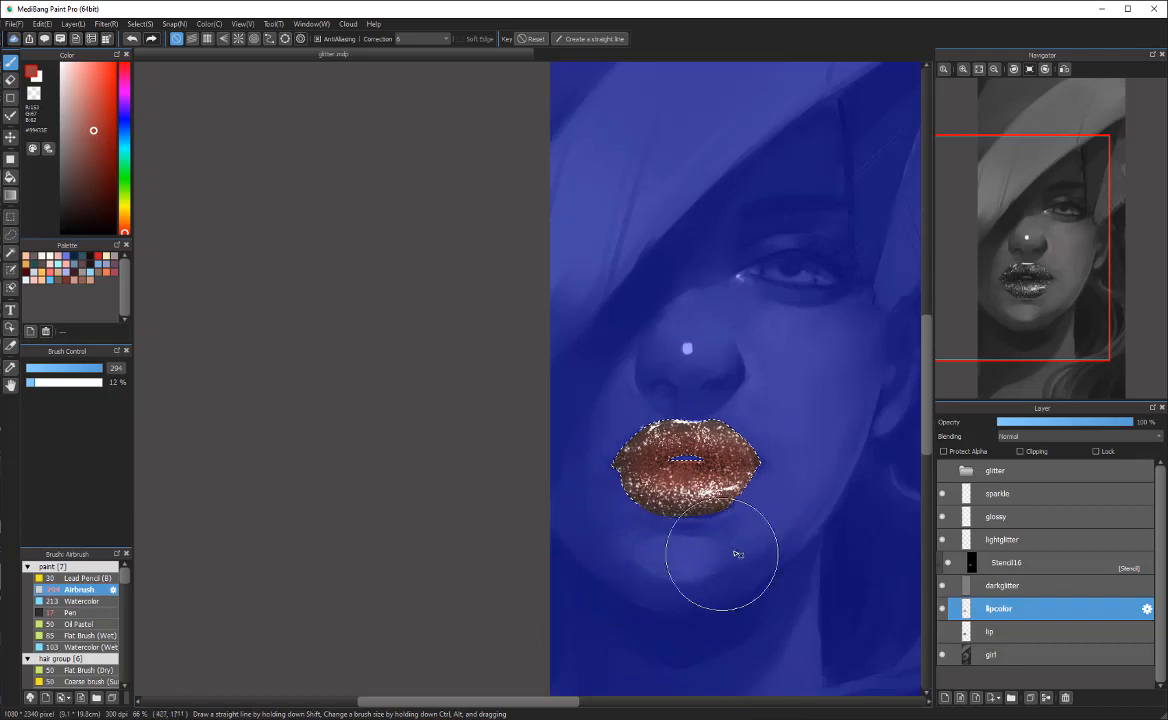
Step: Clear the lip selection and set the lipcolor layer's blending mode to Color
{"action": "key", "text": "ctrl+d"}
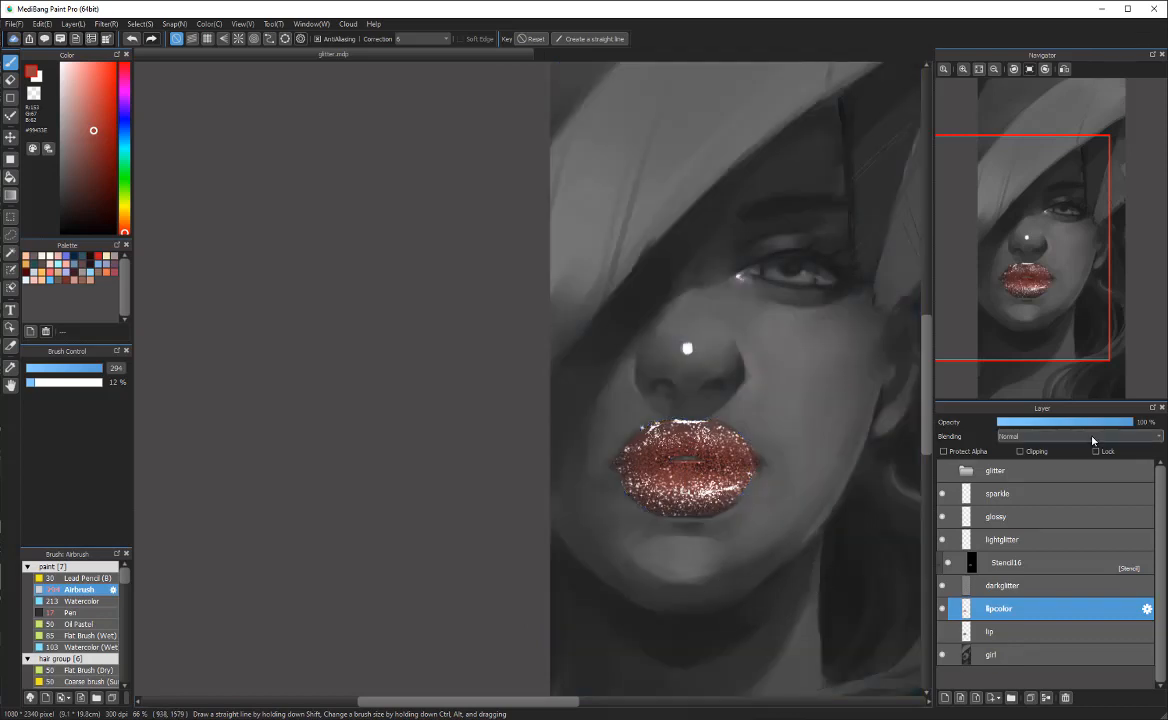
{"action": "left_click", "coordinate": [1060, 436]}
{"action": "left_click", "coordinate": [1084, 558]}
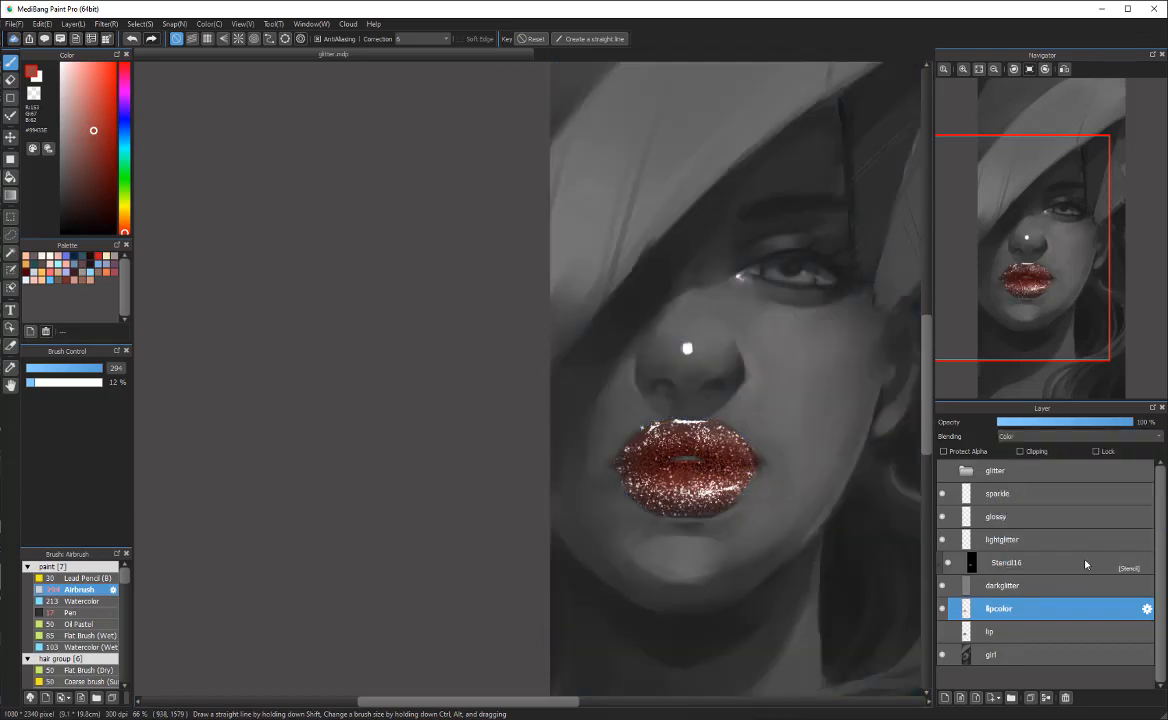
Step: Recolour the lipcolor layer to blue by shifting its hue to -141
{"action": "scroll", "coordinate": [725, 510], "scroll_direction": "down", "scroll_amount": 1}
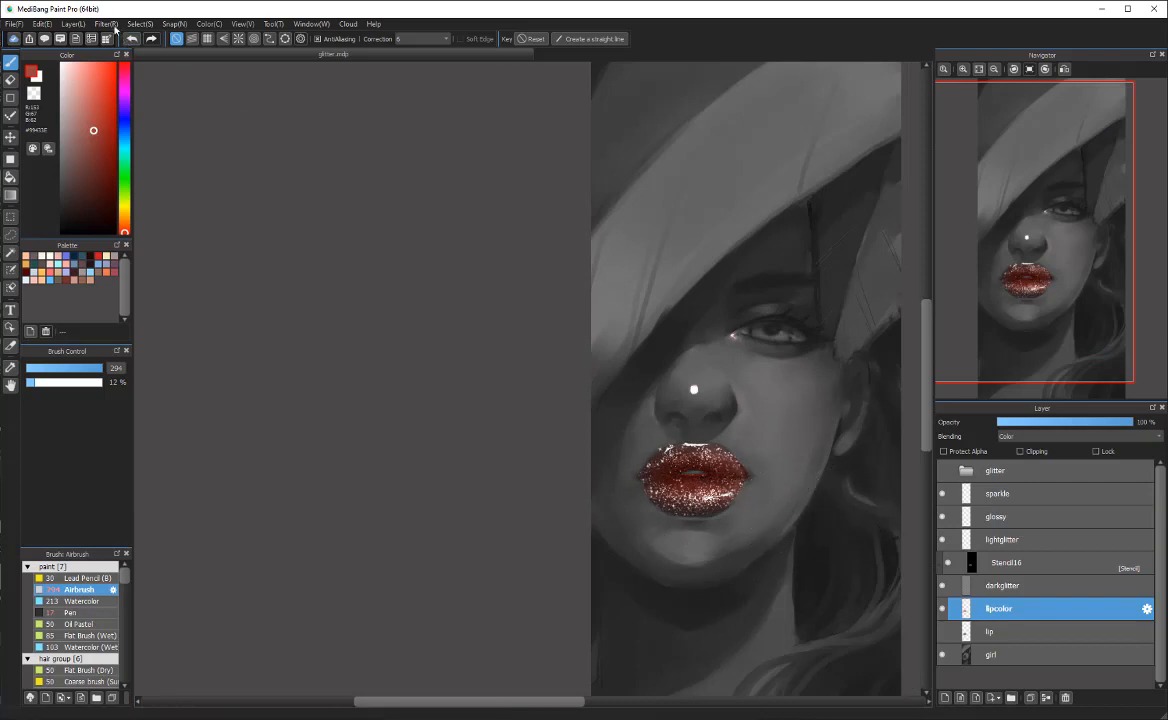
{"action": "left_click", "coordinate": [113, 25]}
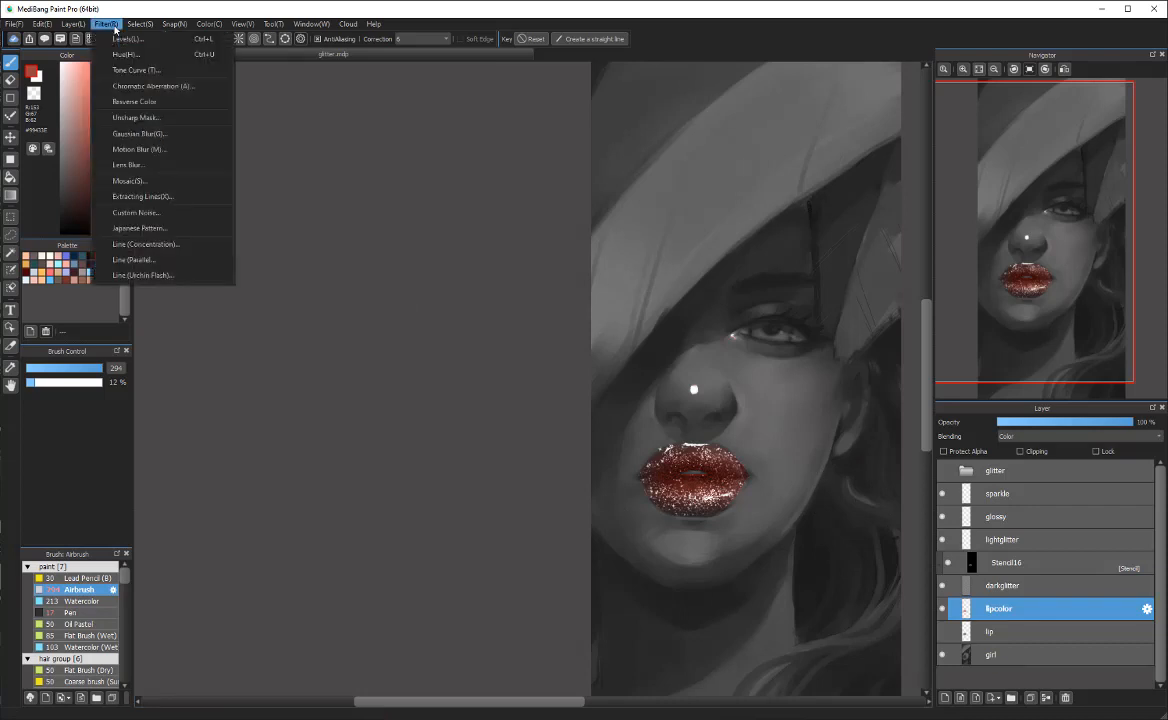
{"action": "left_click", "coordinate": [126, 56]}
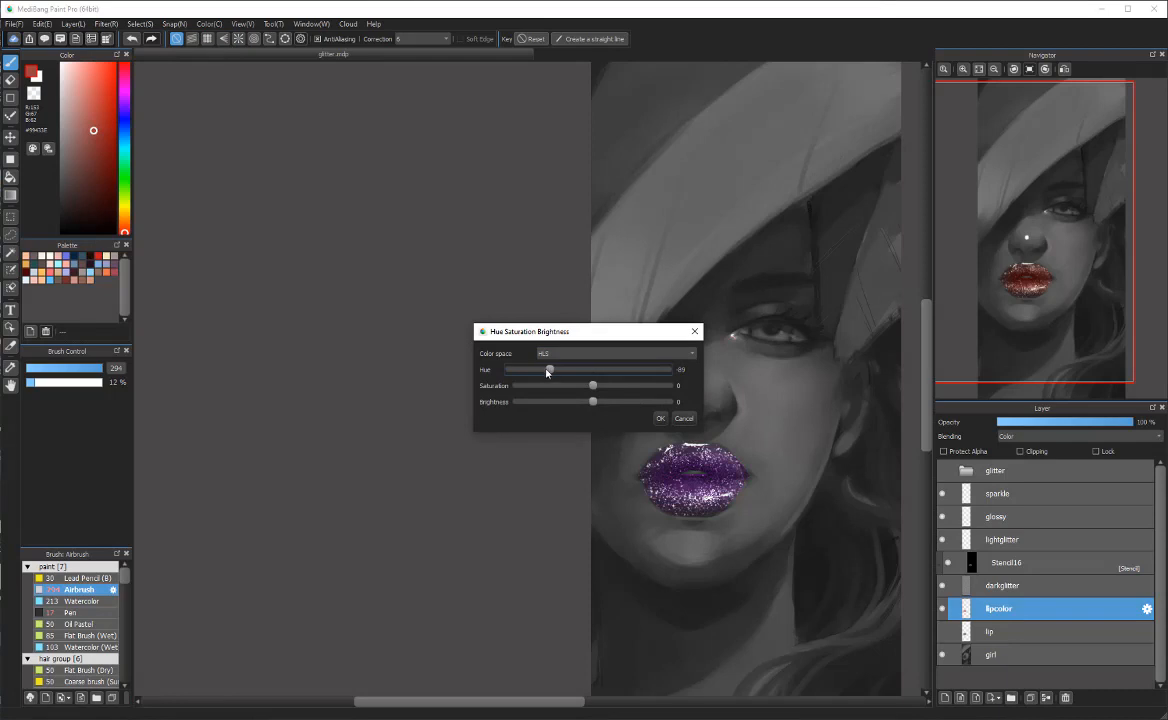
{"action": "left_click_drag", "start_coordinate": [546, 372], "coordinate": [536, 375]}
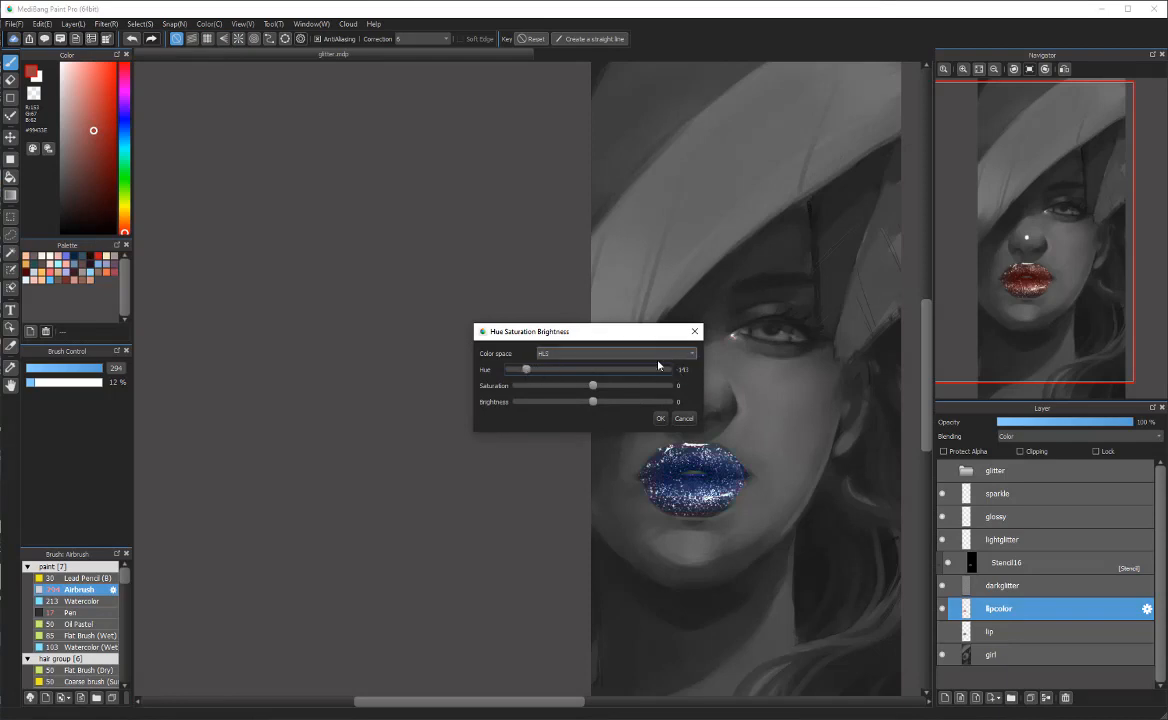
{"action": "left_click", "coordinate": [658, 421]}
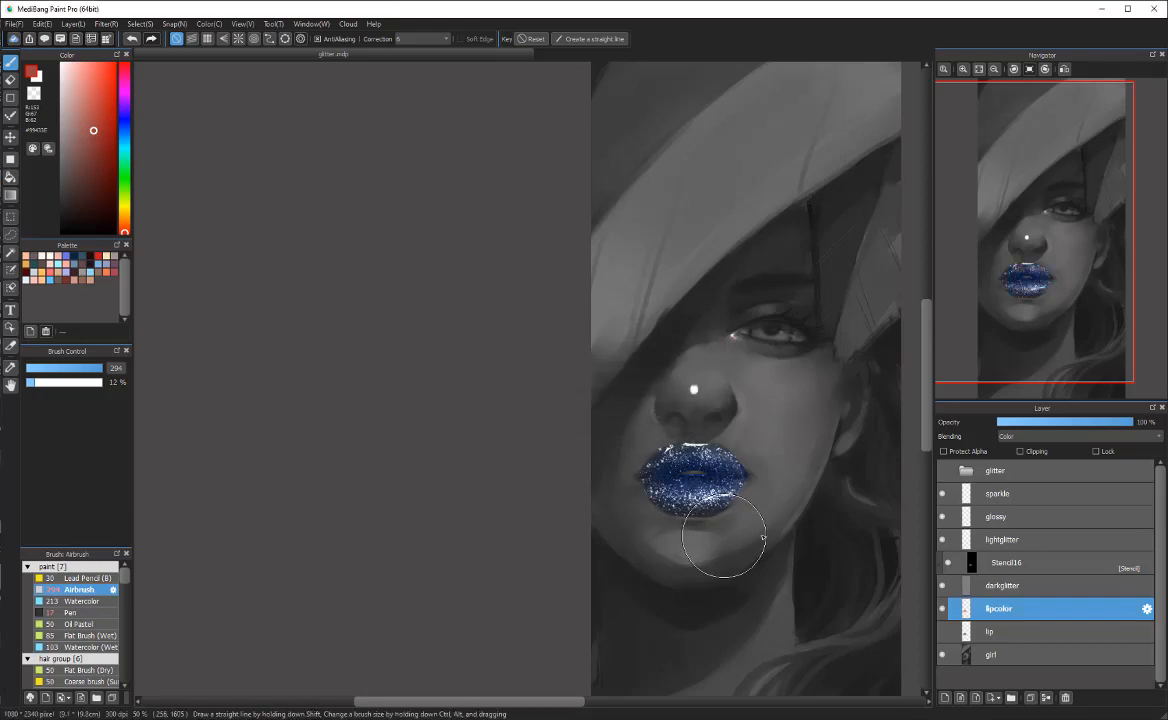
Step: Soften the edges of the blue lip colour with the Airbrush in transparent colour at size 86
{"action": "scroll", "coordinate": [725, 510], "scroll_direction": "up", "scroll_amount": 2}
{"action": "scroll", "coordinate": [731, 481], "scroll_direction": "up", "scroll_amount": 3}
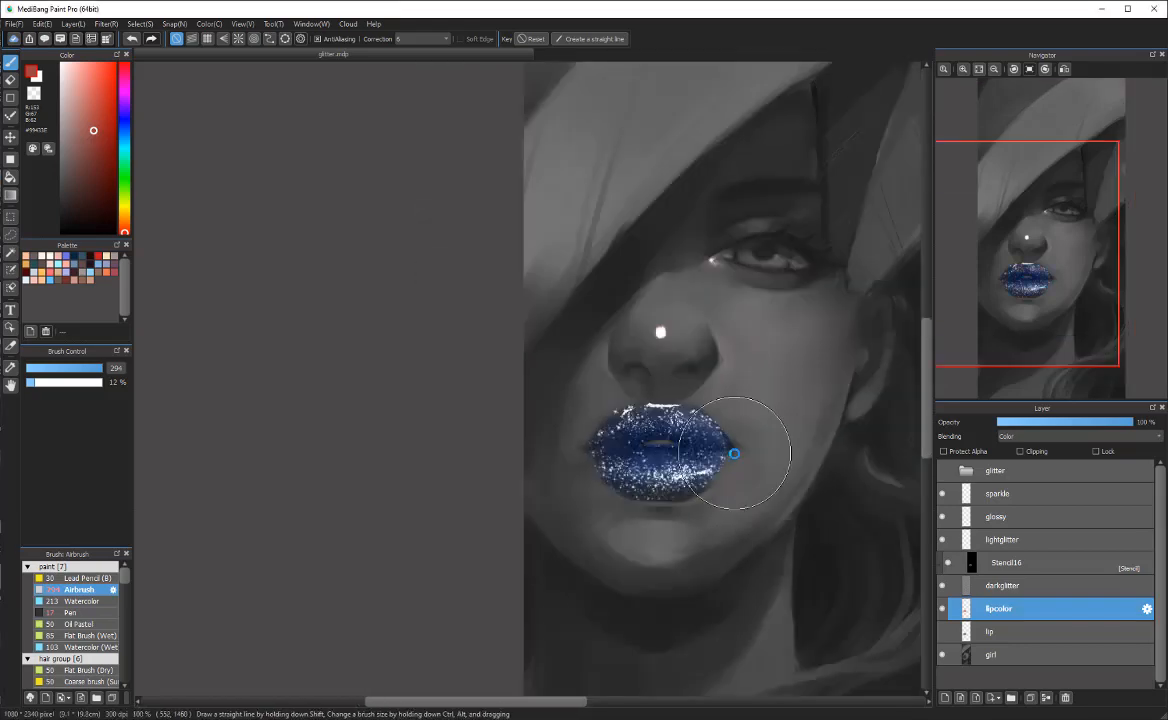
{"action": "scroll", "coordinate": [665, 541], "scroll_direction": "down", "scroll_amount": 4}
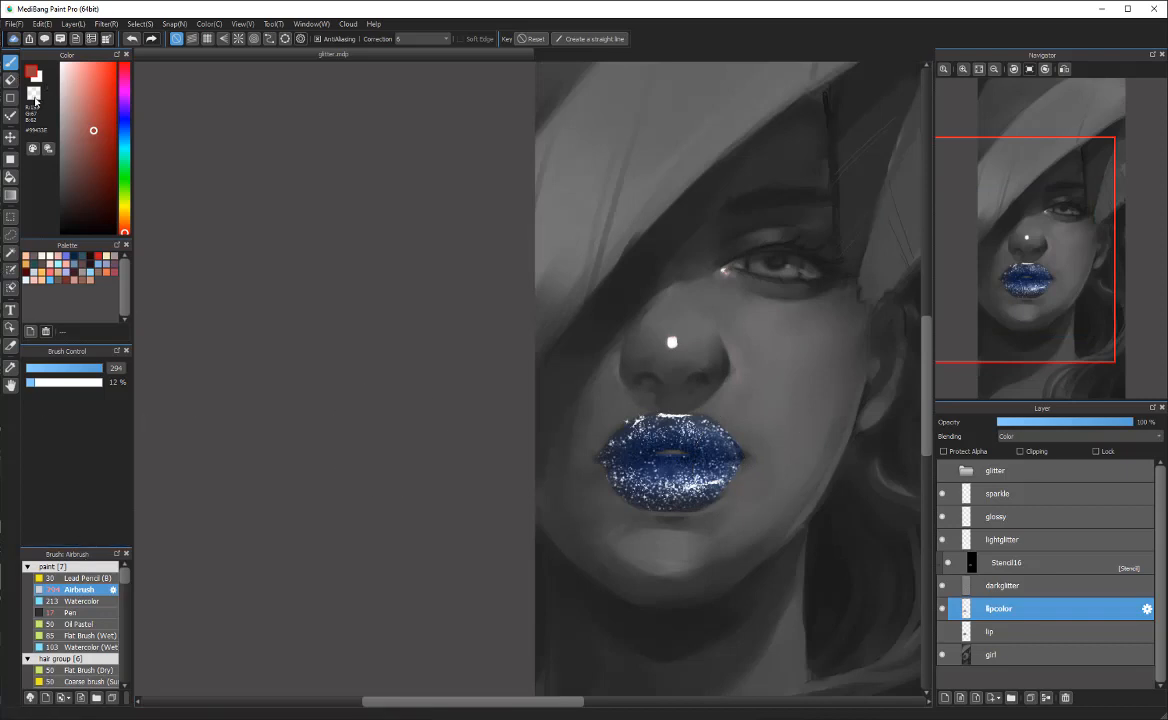
{"action": "left_click_drag", "start_coordinate": [808, 476], "coordinate": [665, 530], "text": "ctrl+alt"}
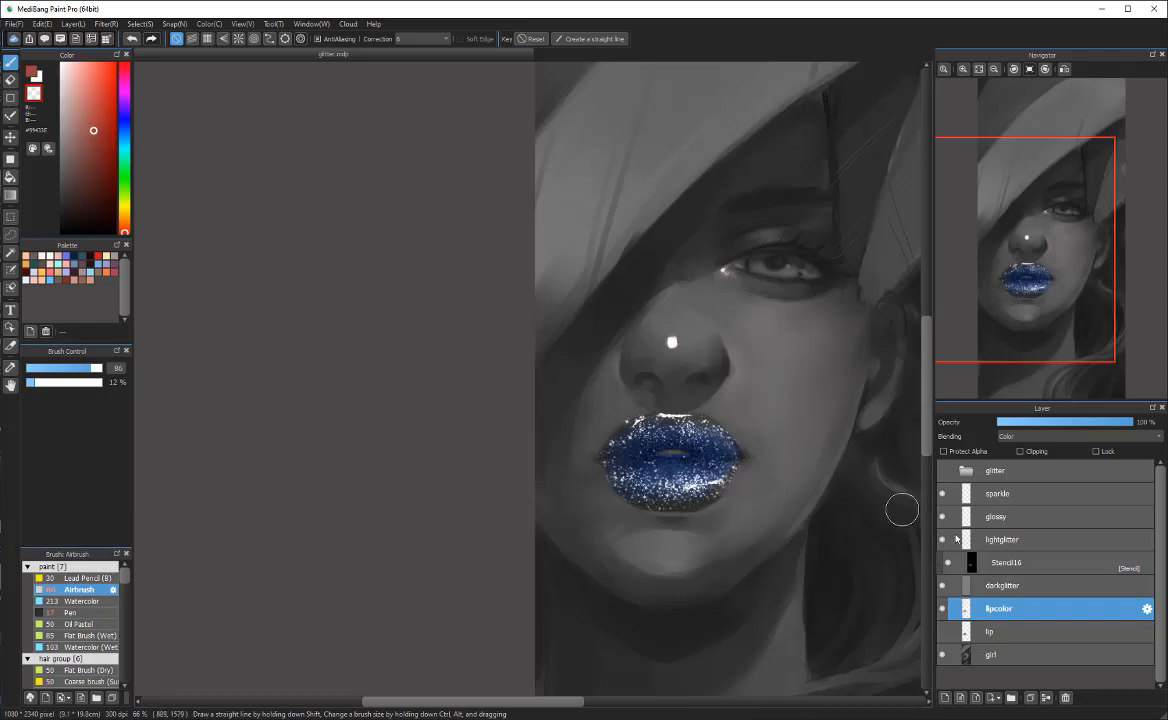
Step: Select the Stencil16 layer directly above the darkglitter layer
{"action": "left_click", "coordinate": [1055, 569]}
{"action": "left_click", "coordinate": [1046, 590]}
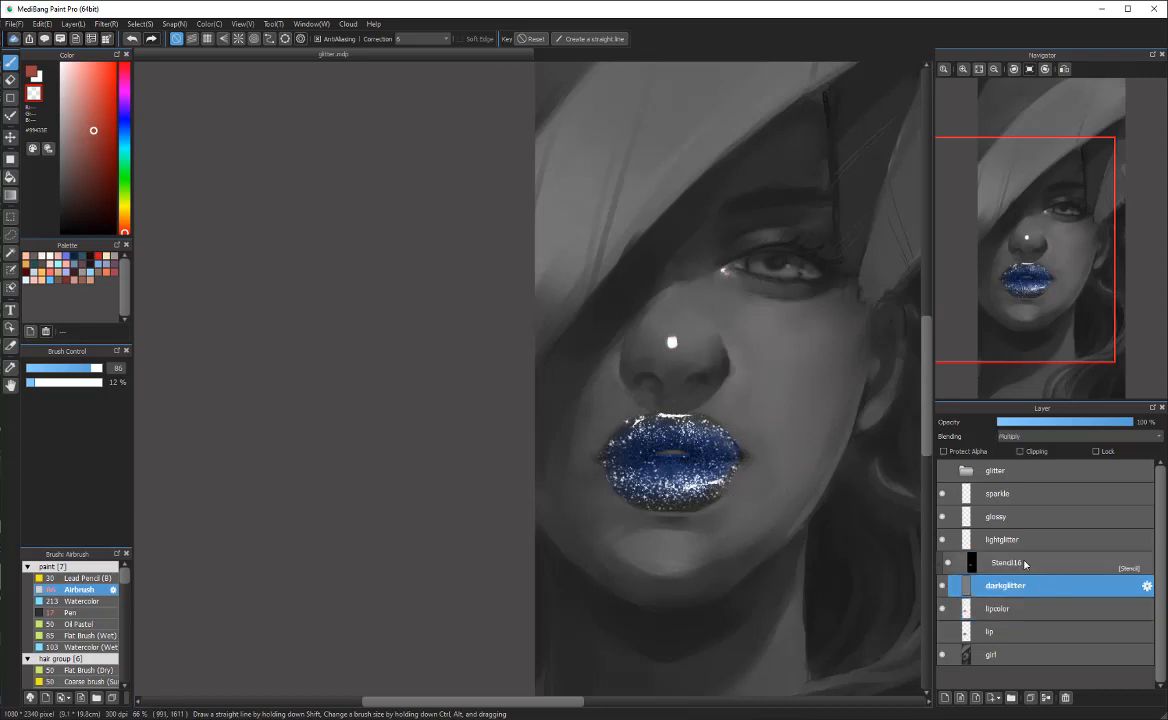
{"action": "left_click", "coordinate": [1024, 563]}
{"action": "scroll", "coordinate": [833, 510], "scroll_direction": "down", "scroll_amount": 1}
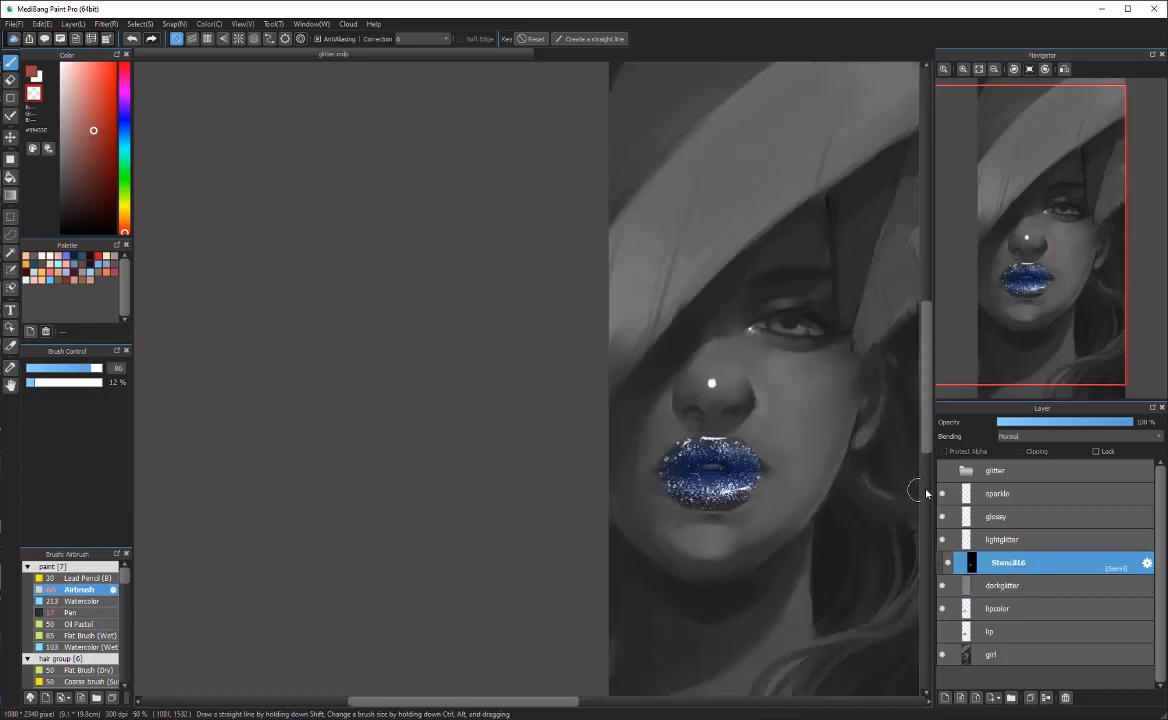
{"action": "scroll", "coordinate": [905, 487], "scroll_direction": "up", "scroll_amount": 1}
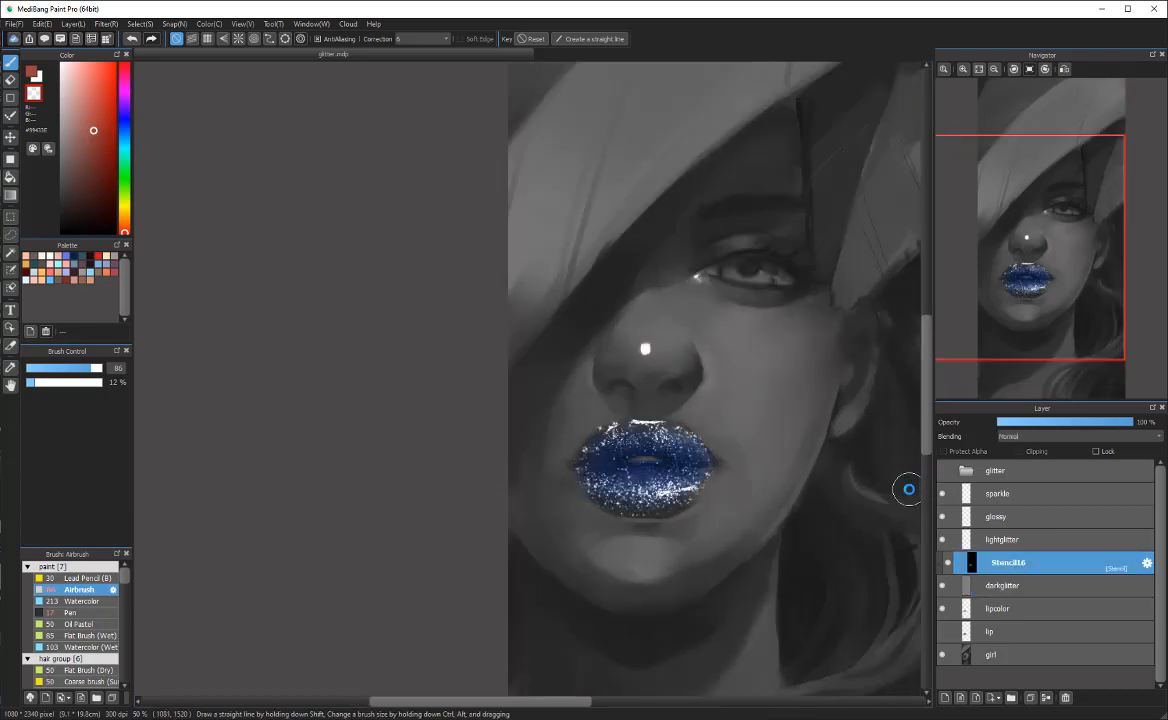